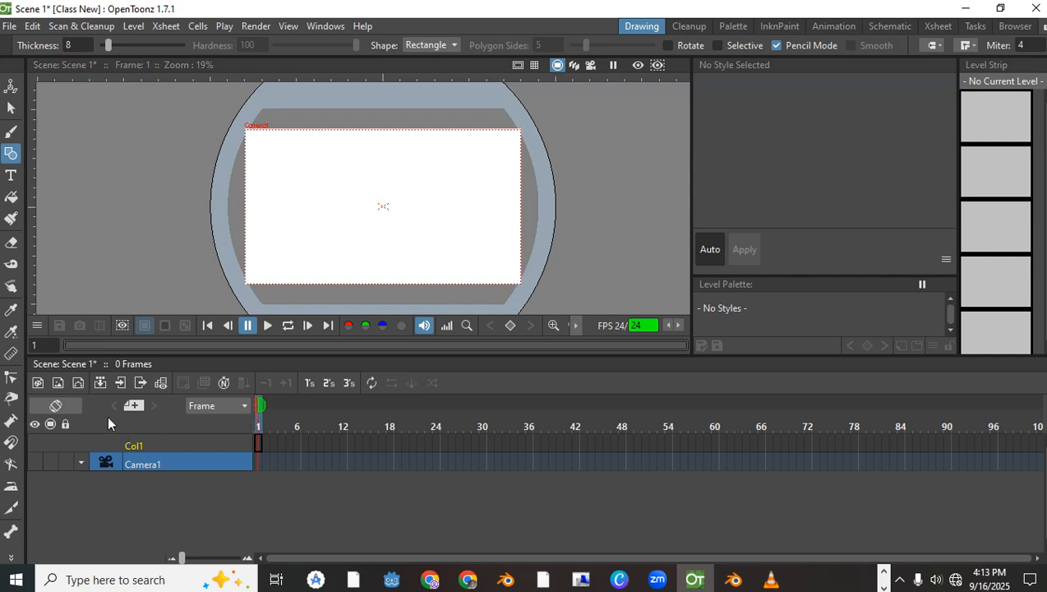
# Create a new level named B with the type Raster Level.
pyautogui.scroll(2, 406, 194)
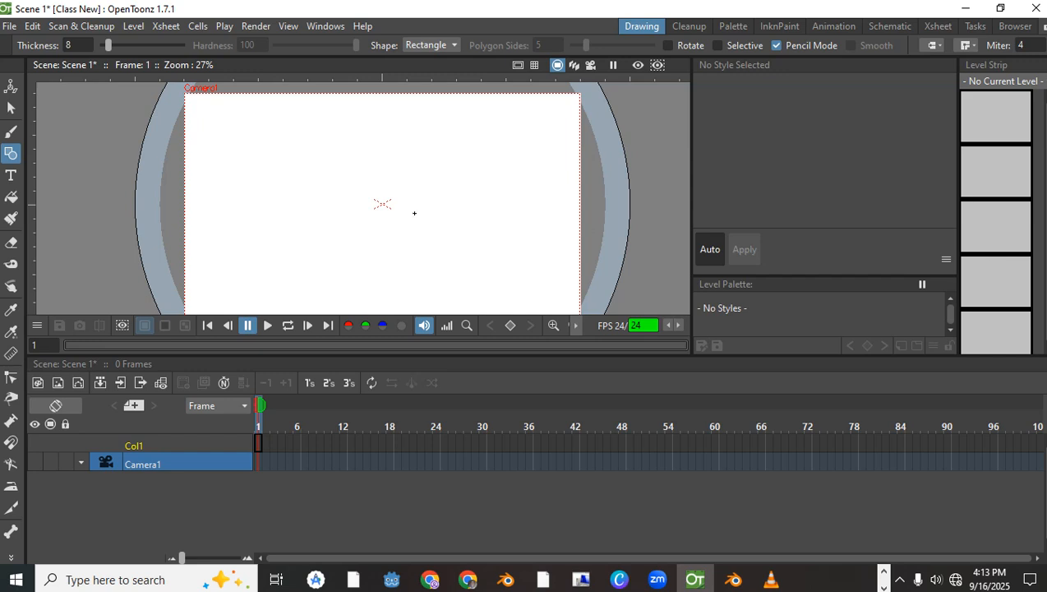
pyautogui.scroll(-1, 414, 213)
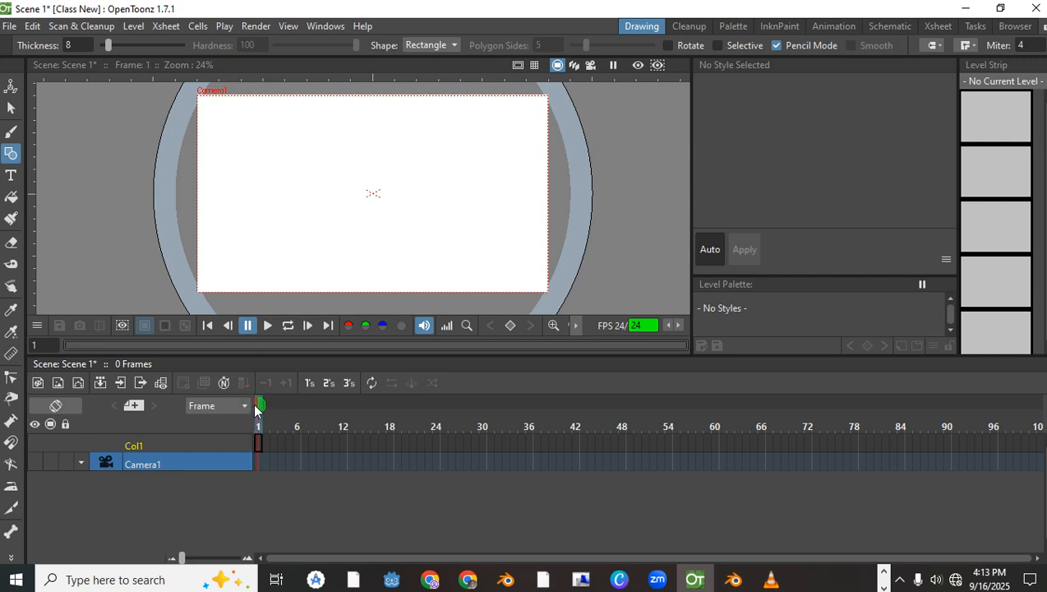
pyautogui.scroll(-1, 261, 213)
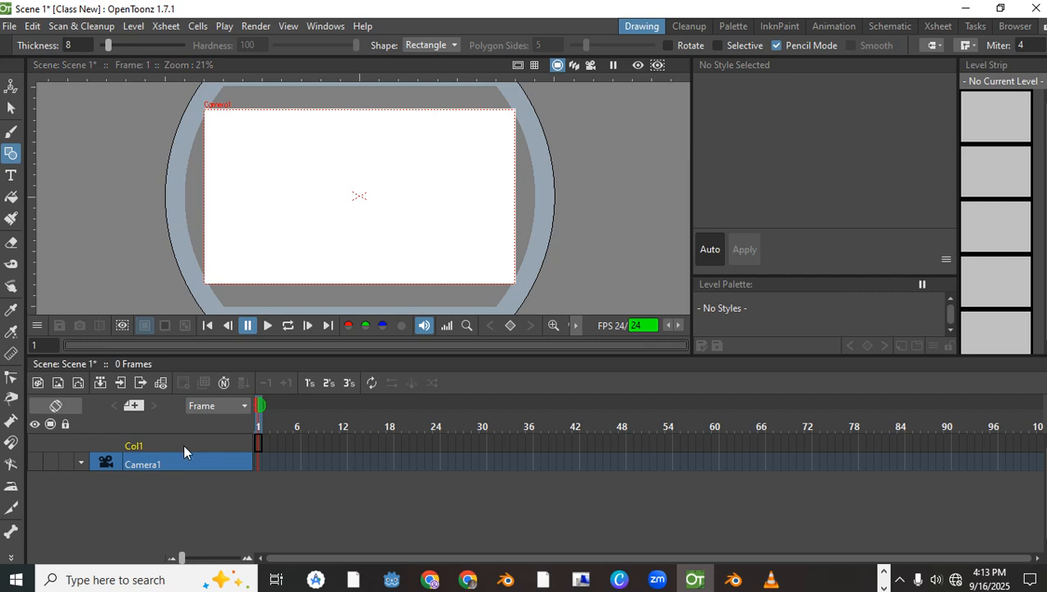
pyautogui.click(131, 444)
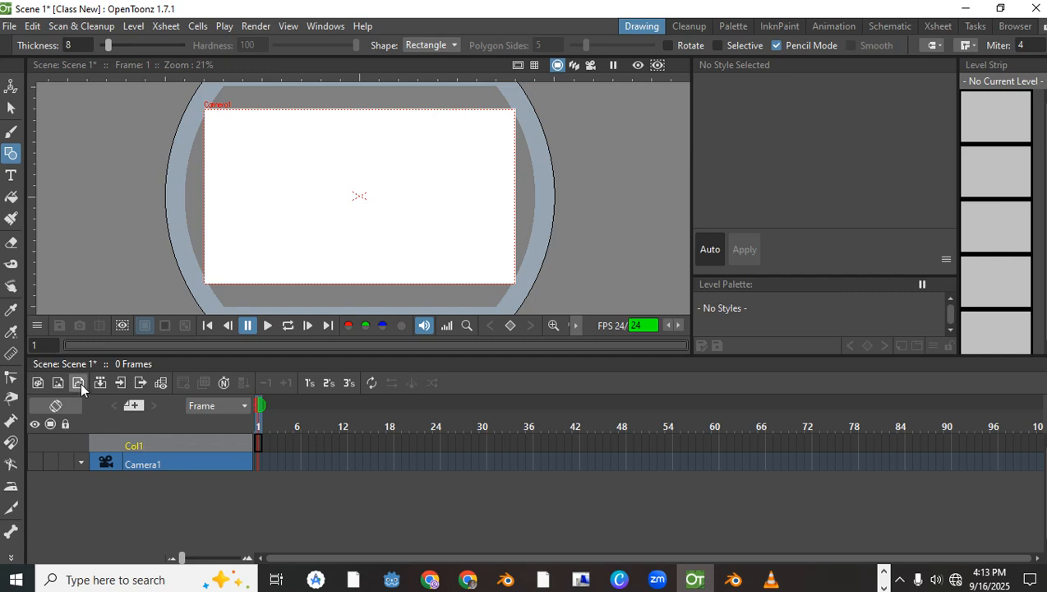
pyautogui.click(39, 382)
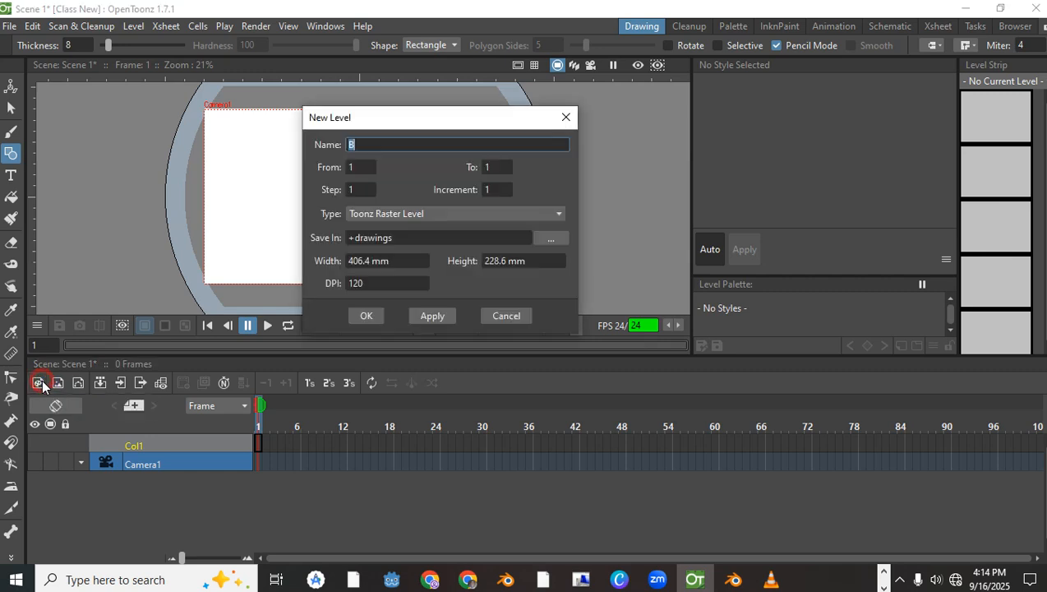
pyautogui.click(406, 214)
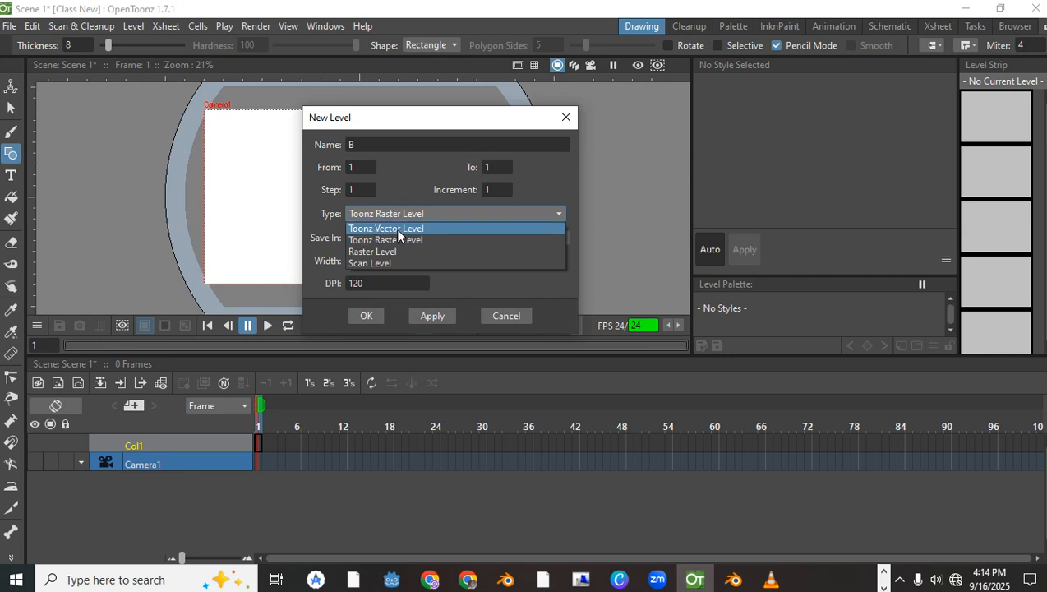
pyautogui.click(398, 252)
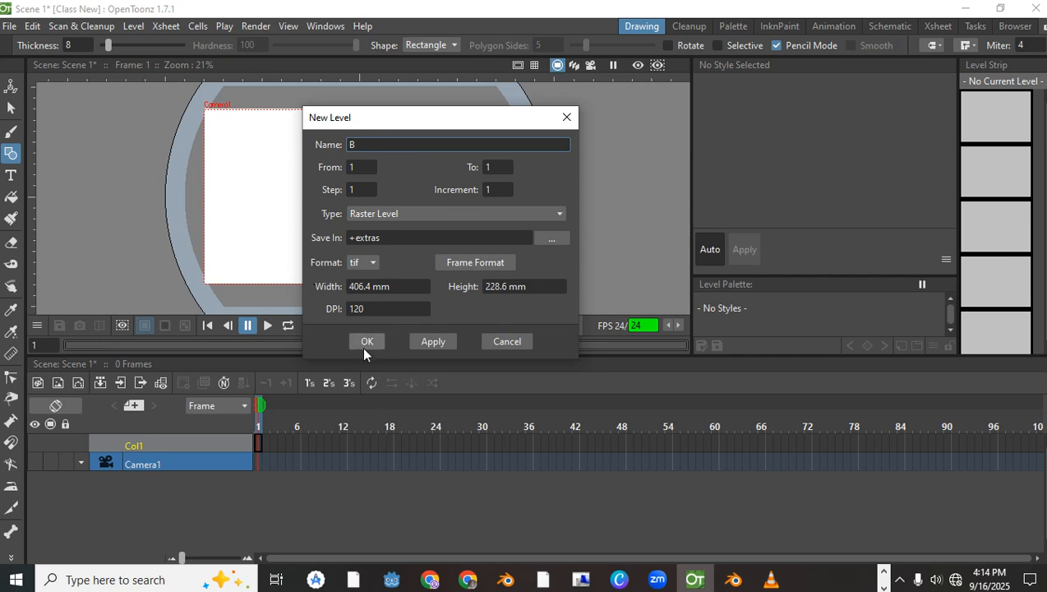
pyautogui.moveTo(386, 145); pyautogui.dragTo(301, 145)
pyautogui.click(367, 341)
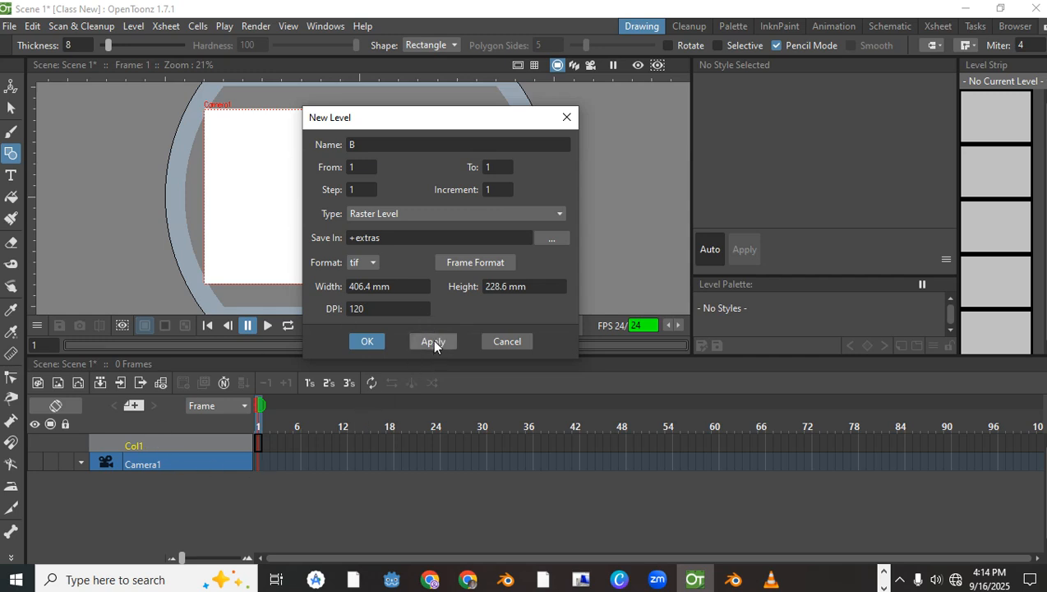
pyautogui.click(372, 340)
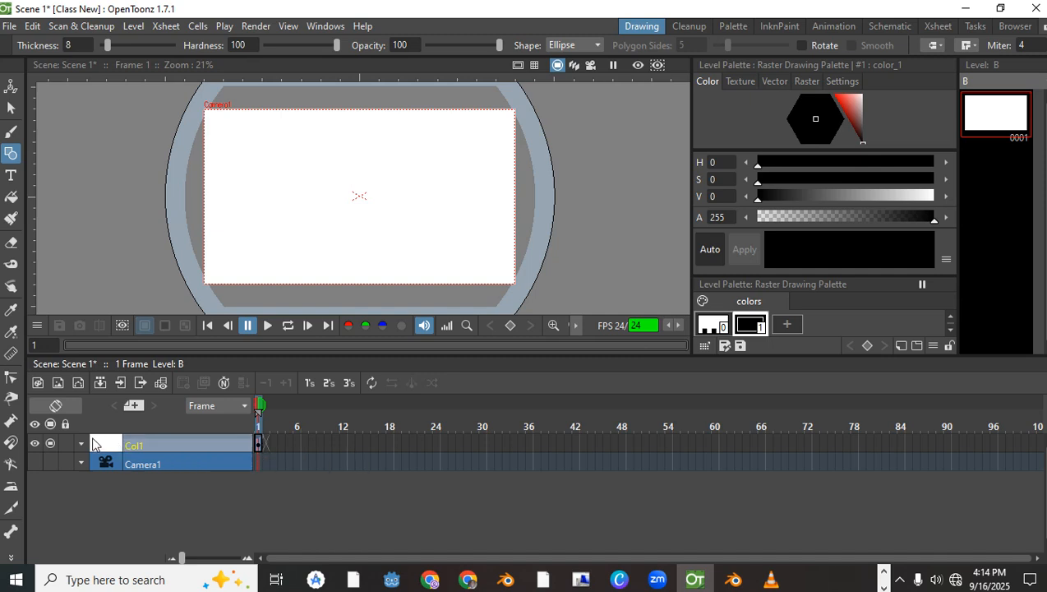
# Add two more levels named C and D, both of type Raster Level.
pyautogui.click(41, 383)
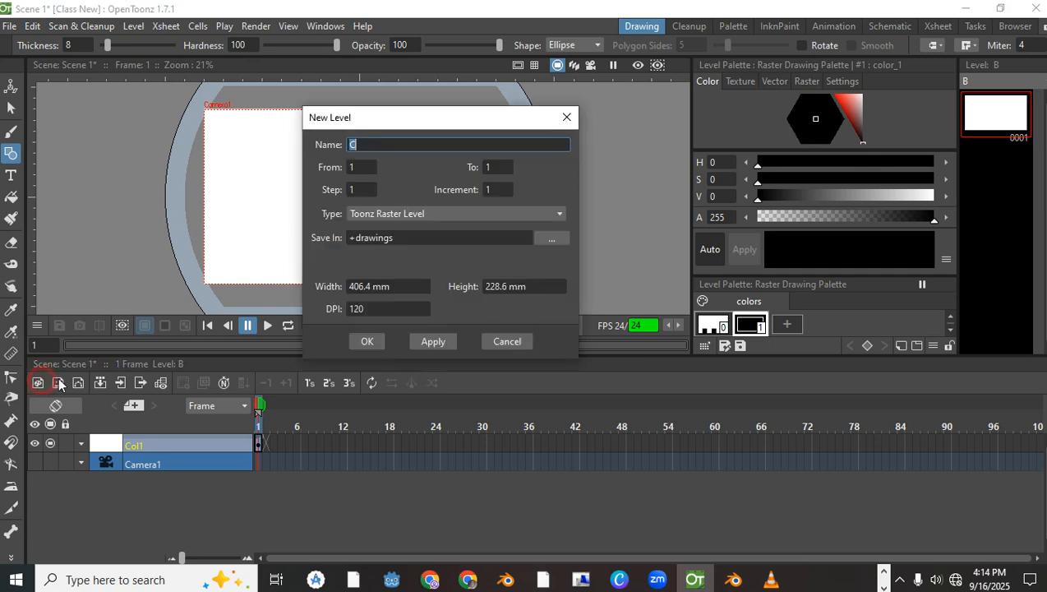
pyautogui.click(402, 211)
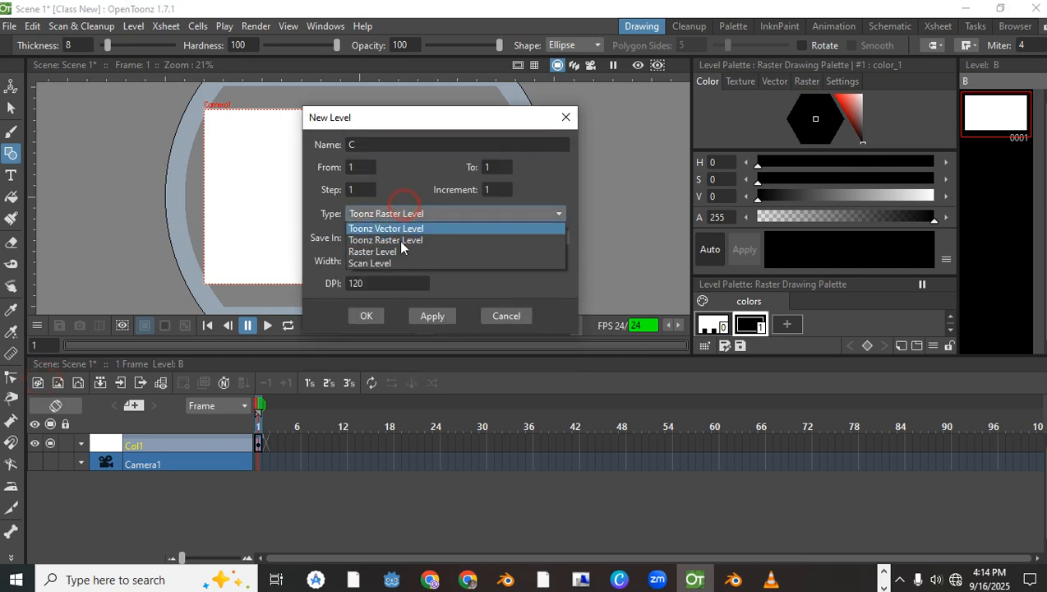
pyautogui.click(394, 251)
pyautogui.click(434, 339)
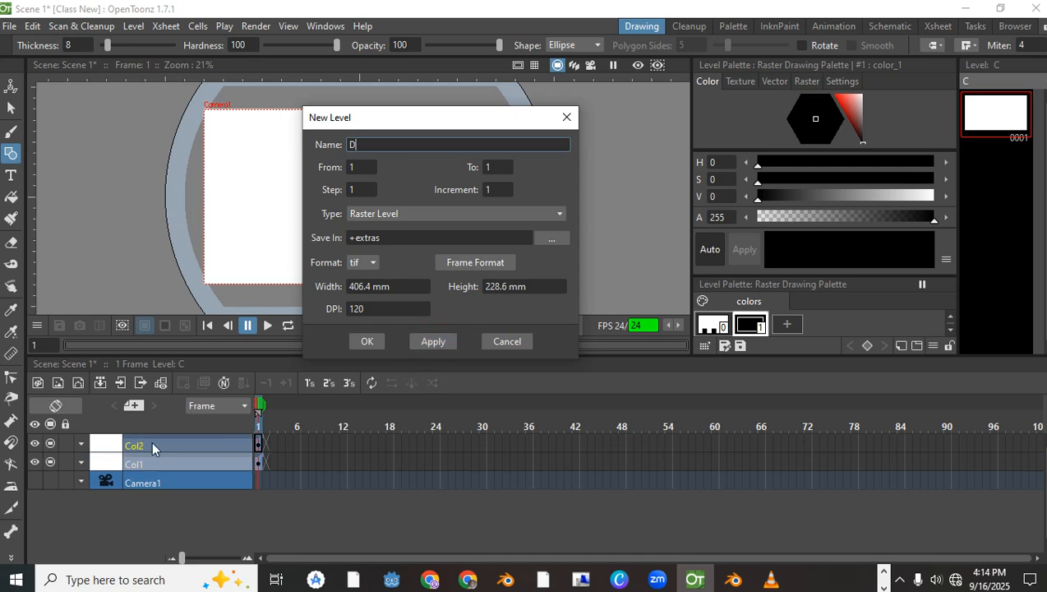
pyautogui.click(432, 345)
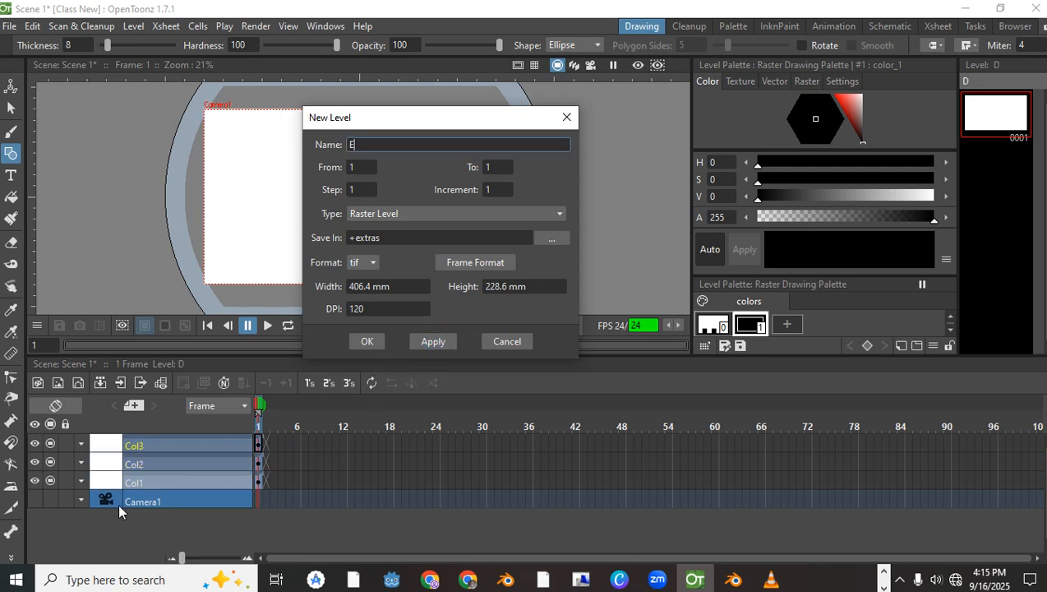
pyautogui.click(510, 339)
# Delete the columns Col3 and Col2 from the timeline.
pyautogui.rightClick(127, 446)
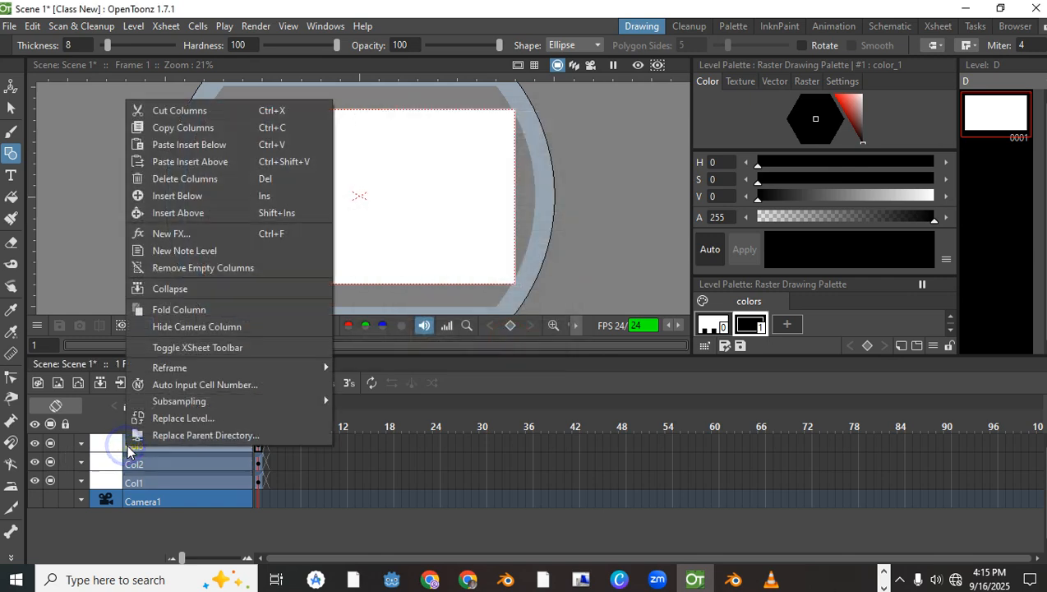
pyautogui.click(199, 178)
pyautogui.click(148, 442)
pyautogui.rightClick(148, 440)
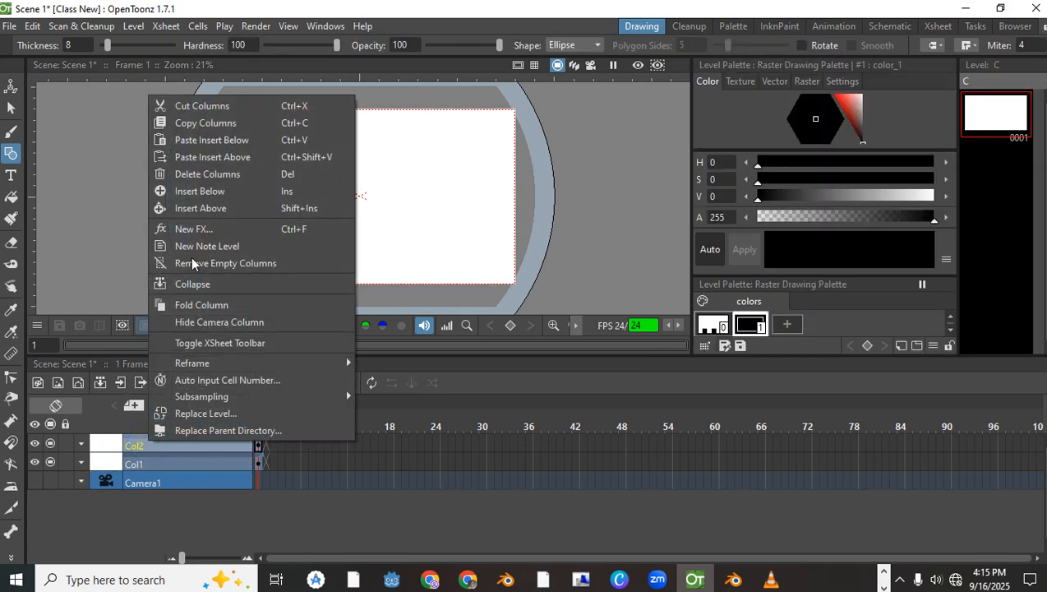
pyautogui.click(211, 172)
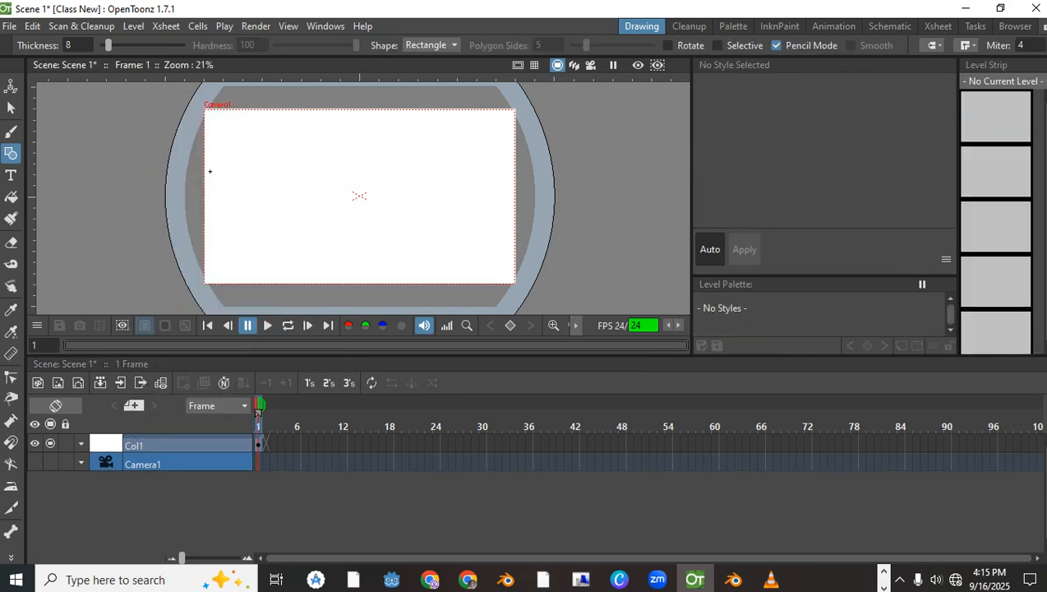
# Rename the remaining drawing column as hills.
pyautogui.doubleClick(161, 444)
pyautogui.write('hills')
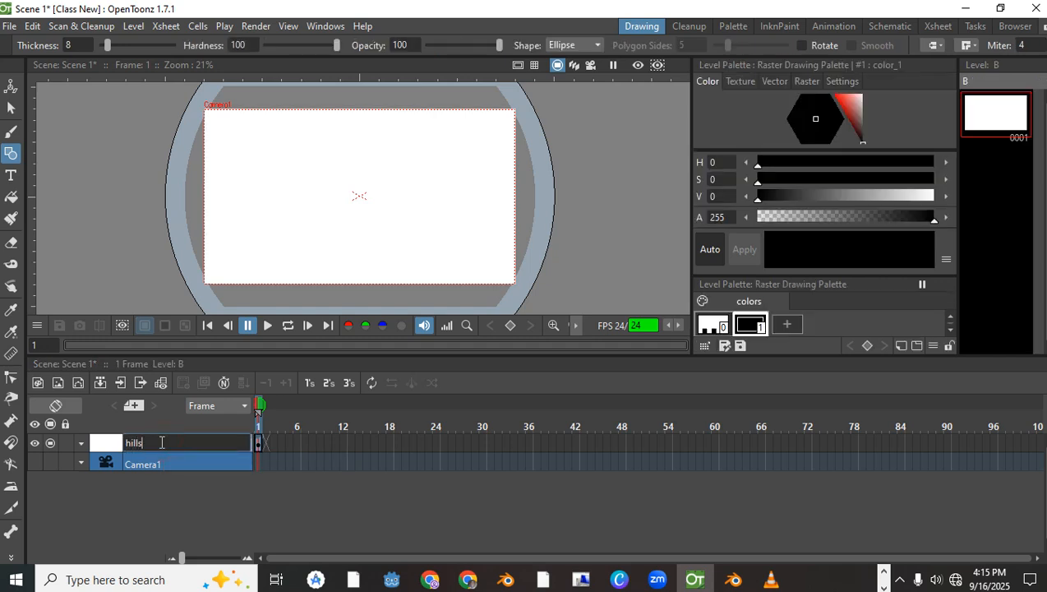
pyautogui.press('Return')
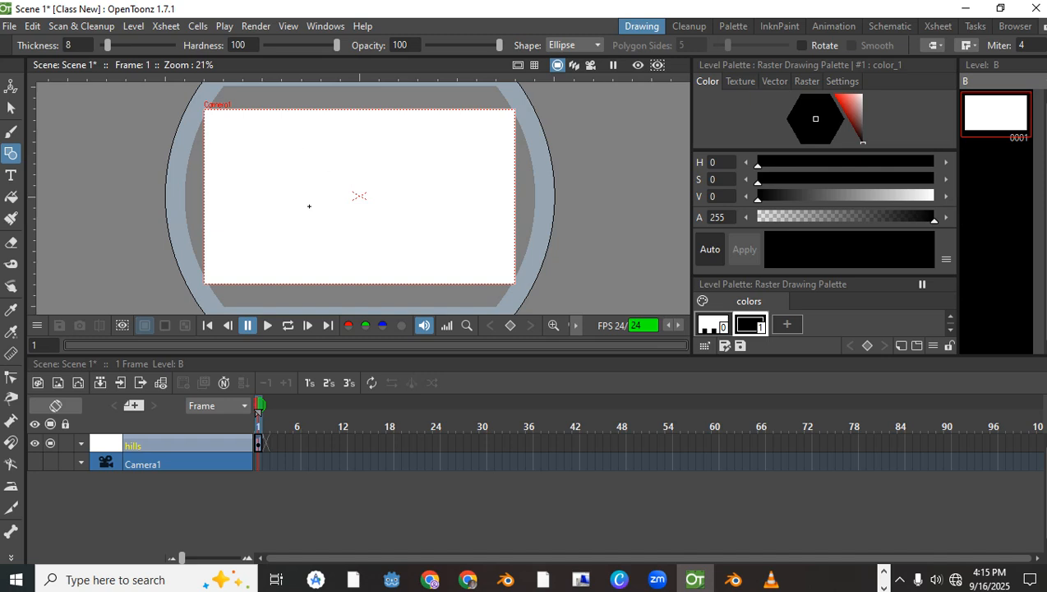
# Try a black brush stroke across the middle of the hills canvas, and undo it.
pyautogui.scroll(-1, 309, 206)
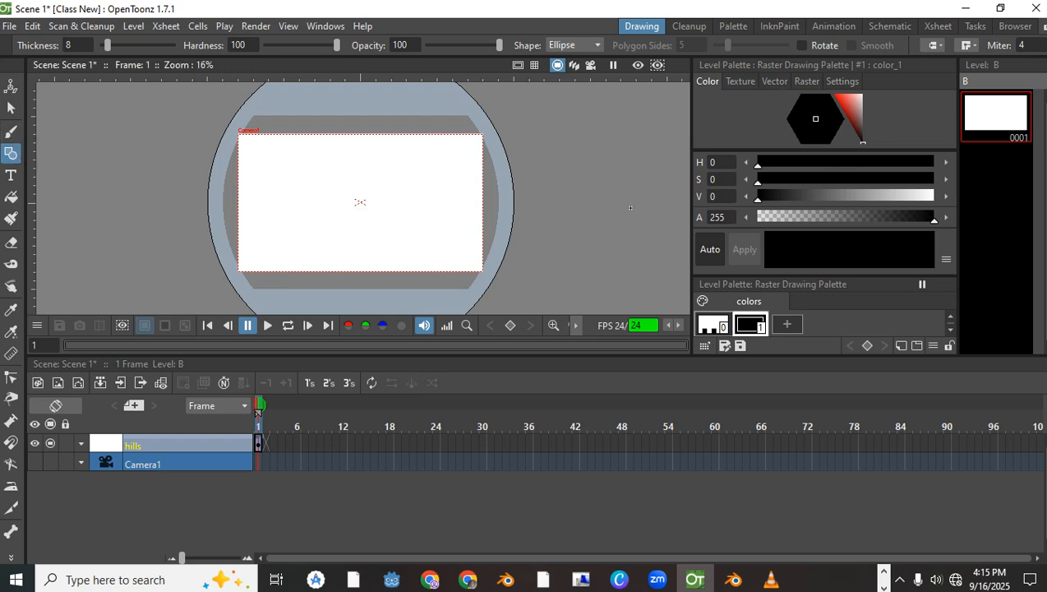
pyautogui.click(11, 134)
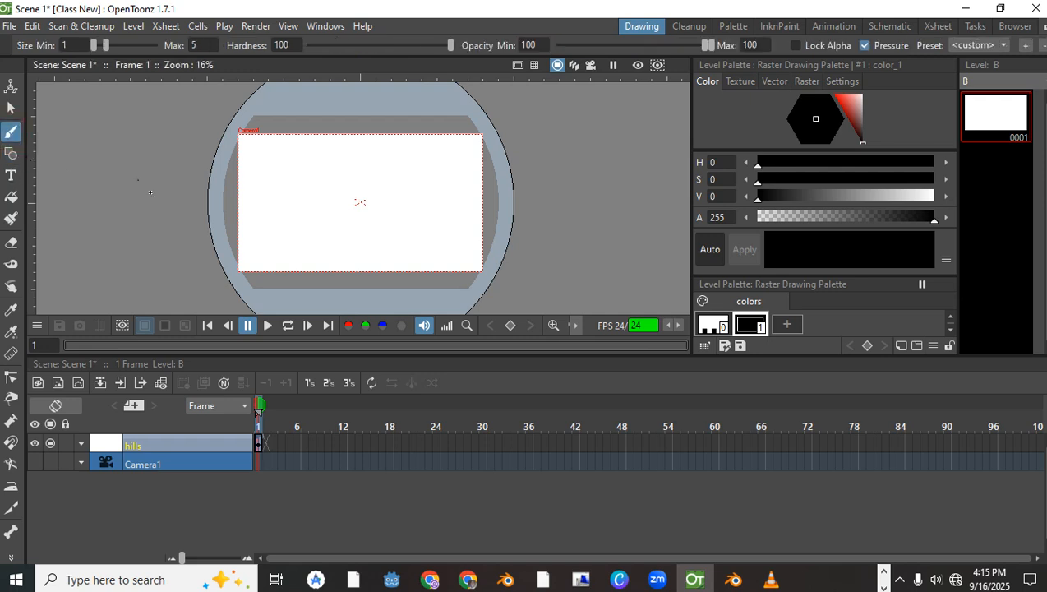
pyautogui.moveTo(257, 215)
pyautogui.mouseDown()
pyautogui.moveTo(390, 208)
pyautogui.moveTo(410, 222)
pyautogui.mouseUp()
pyautogui.hotkey('ctrl', 'z')
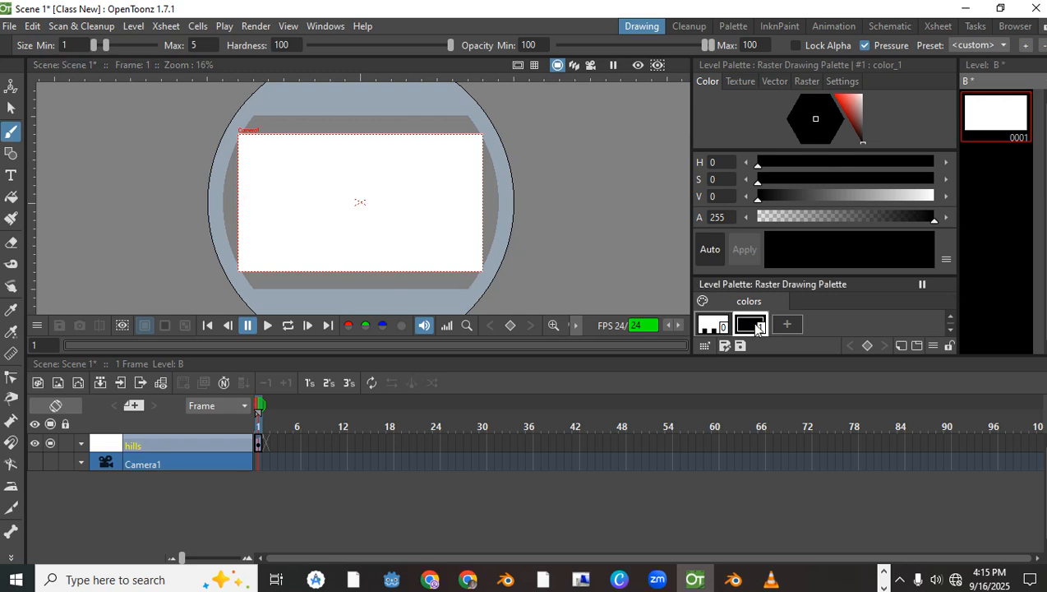
# Add a new style to the level palette and enlarge the area with the canvas and colour controls.
pyautogui.moveTo(753, 277); pyautogui.dragTo(748, 255)
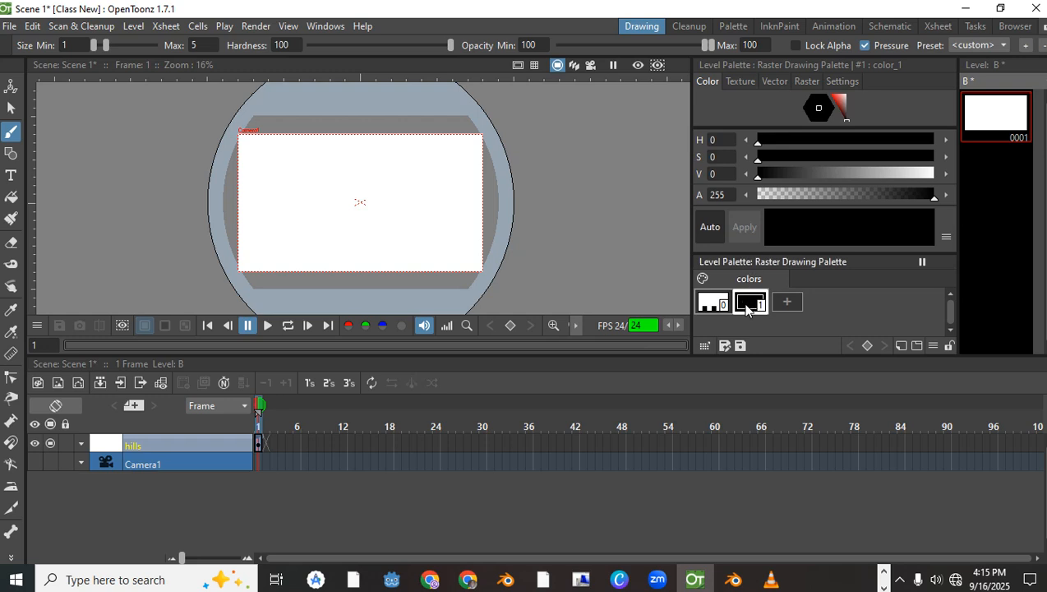
pyautogui.click(748, 304)
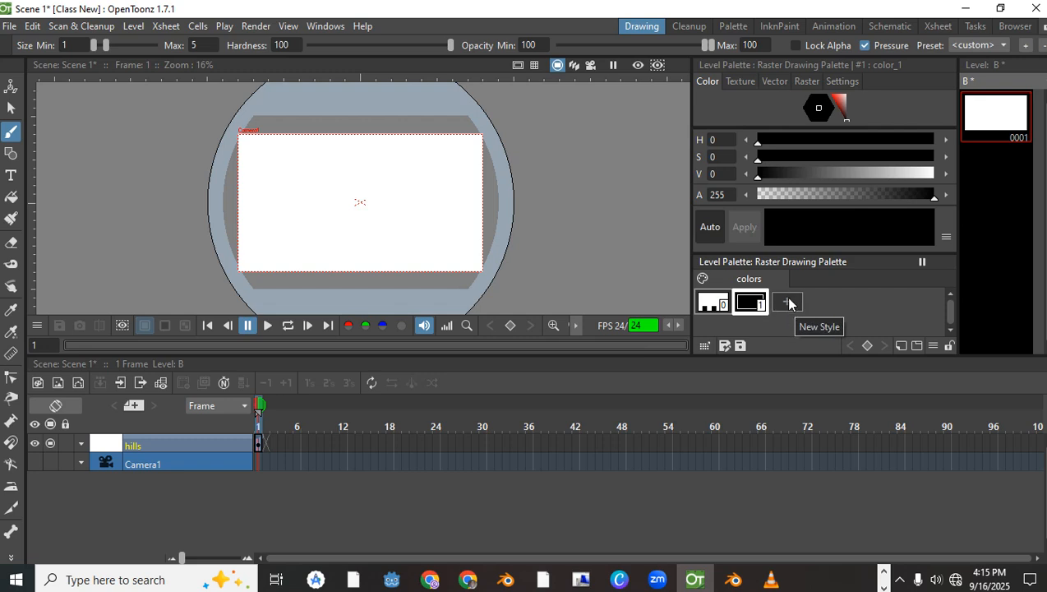
pyautogui.click(788, 306)
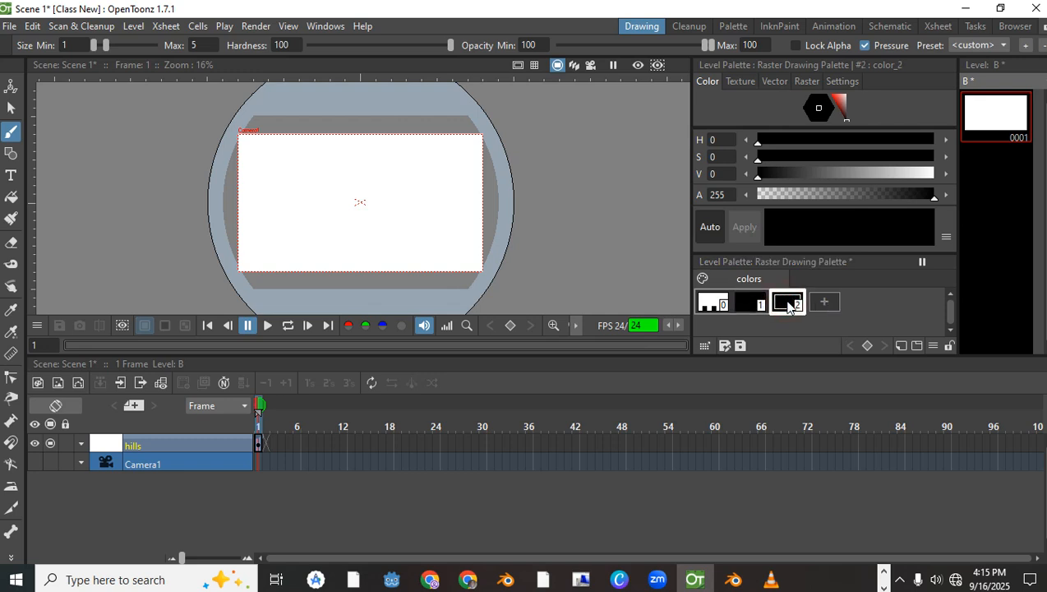
pyautogui.moveTo(827, 127); pyautogui.dragTo(824, 150)
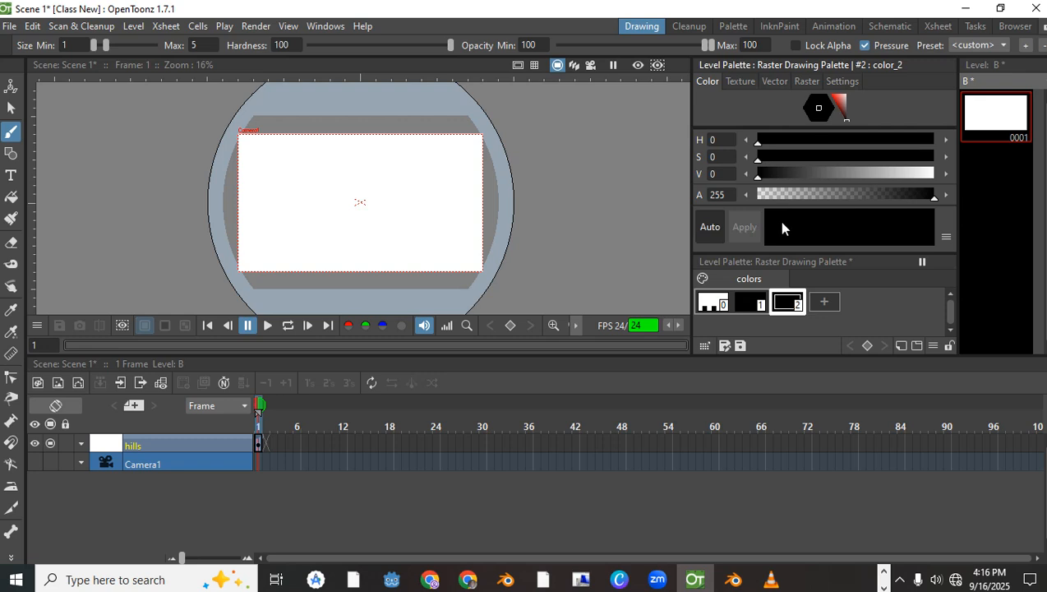
pyautogui.moveTo(778, 250); pyautogui.dragTo(766, 285)
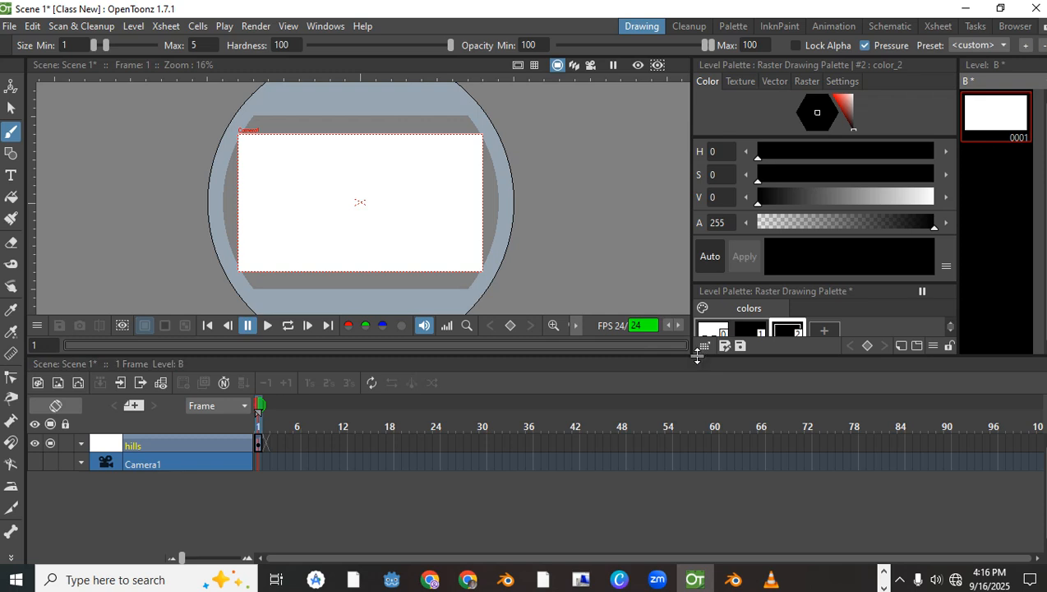
pyautogui.moveTo(697, 355); pyautogui.dragTo(700, 443)
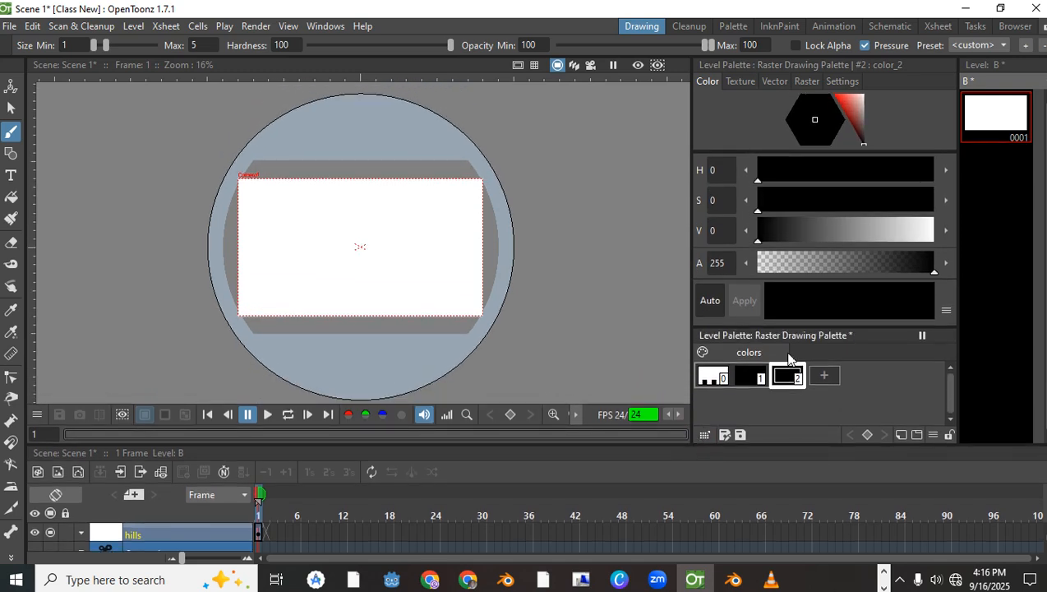
# Set the new style's colour to a brownish orange with hue 22, saturation 89 and value 71.
pyautogui.moveTo(859, 123); pyautogui.dragTo(849, 110)
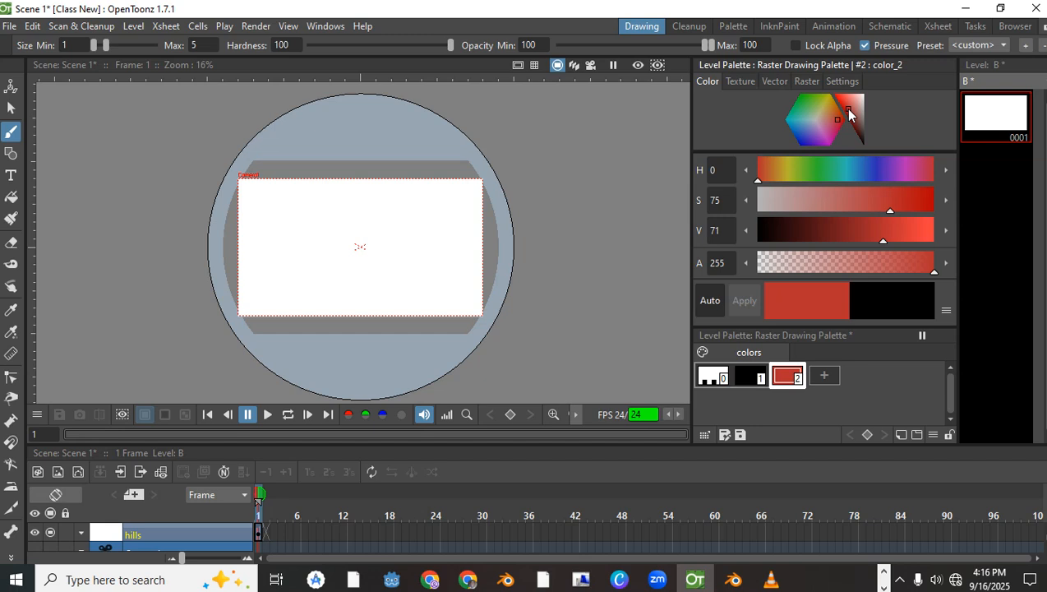
pyautogui.moveTo(875, 206); pyautogui.dragTo(829, 202)
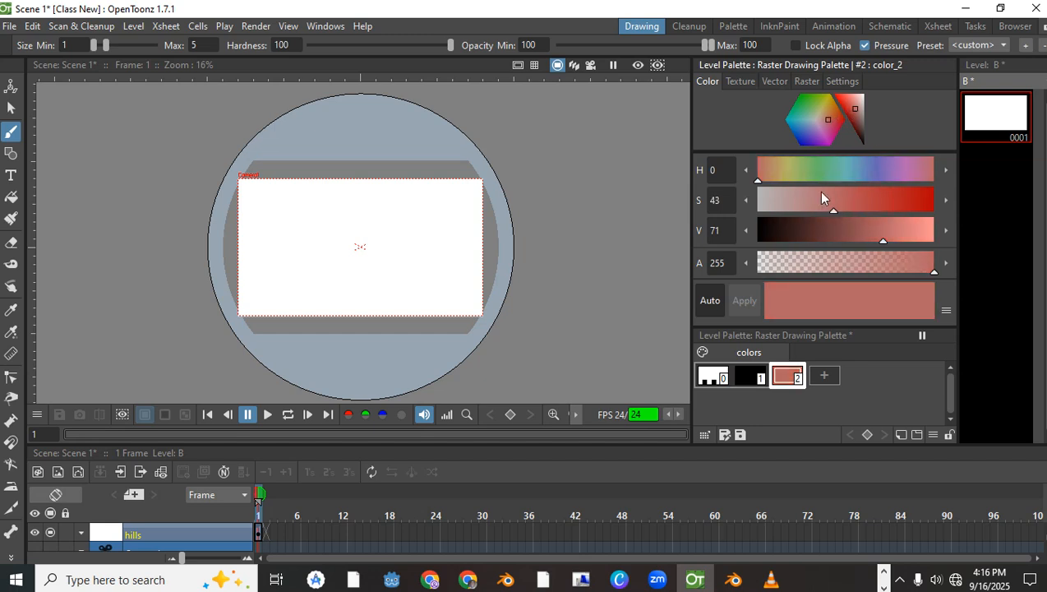
pyautogui.click(781, 173)
pyautogui.moveTo(785, 177); pyautogui.dragTo(787, 174)
pyautogui.moveTo(860, 203)
pyautogui.mouseDown()
pyautogui.moveTo(830, 202)
pyautogui.moveTo(881, 202)
pyautogui.mouseUp()
pyautogui.moveTo(787, 176)
pyautogui.mouseDown()
pyautogui.moveTo(760, 174)
pyautogui.moveTo(769, 176)
pyautogui.mouseUp()
pyautogui.moveTo(895, 209); pyautogui.dragTo(915, 211)
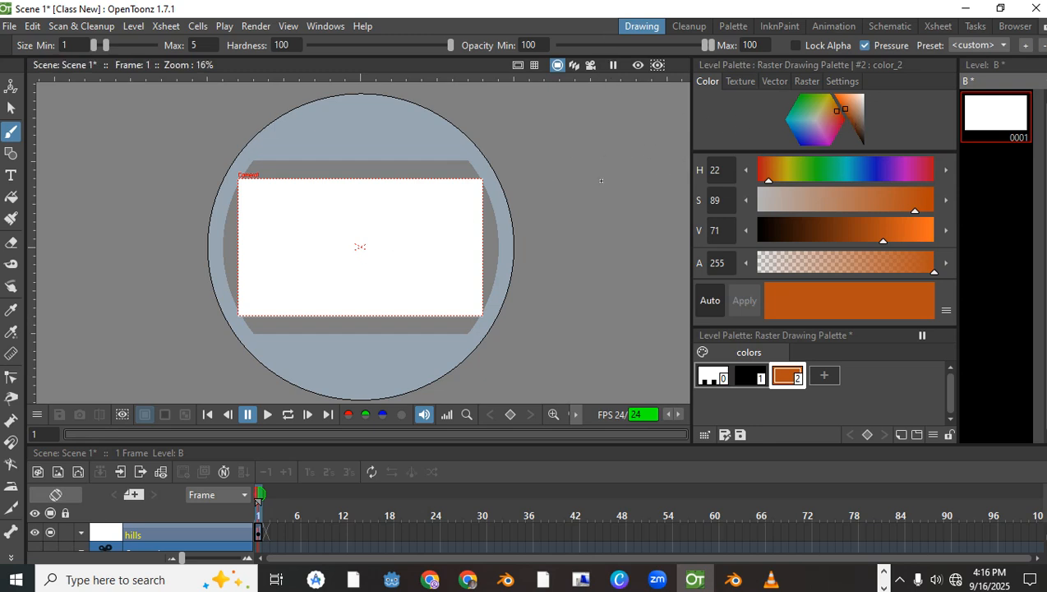
# Test the orange style with a brush stroke across the canvas, and undo the stroke.
pyautogui.moveTo(217, 269)
pyautogui.mouseDown()
pyautogui.moveTo(302, 240)
pyautogui.moveTo(434, 258)
pyautogui.mouseUp()
pyautogui.hotkey('ctrl', 'z')
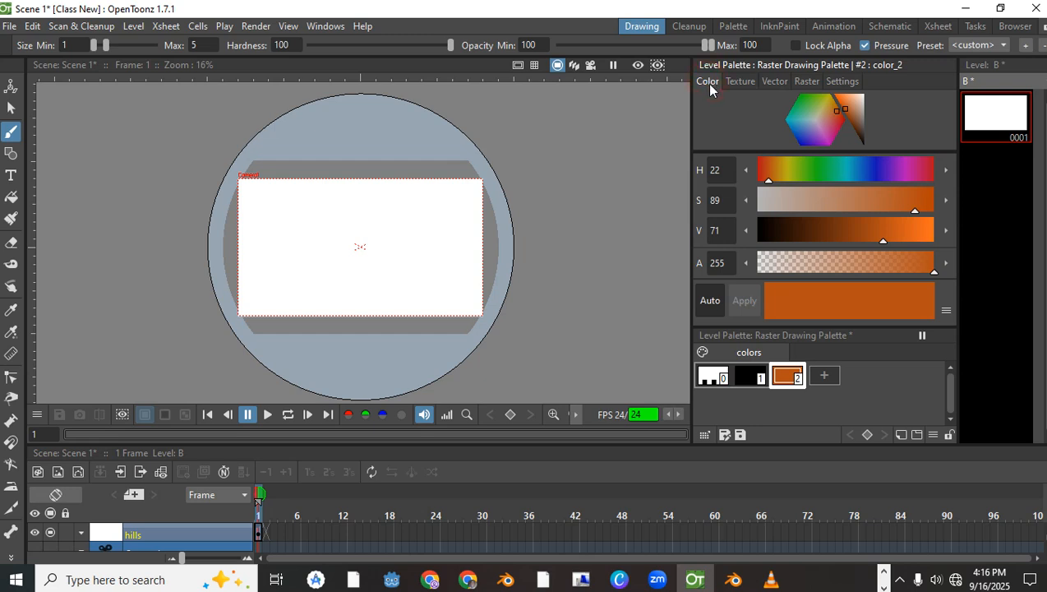
# Try the Grass raster brush in orange across the lower half of the canvas, and undo the strokes.
pyautogui.click(807, 83)
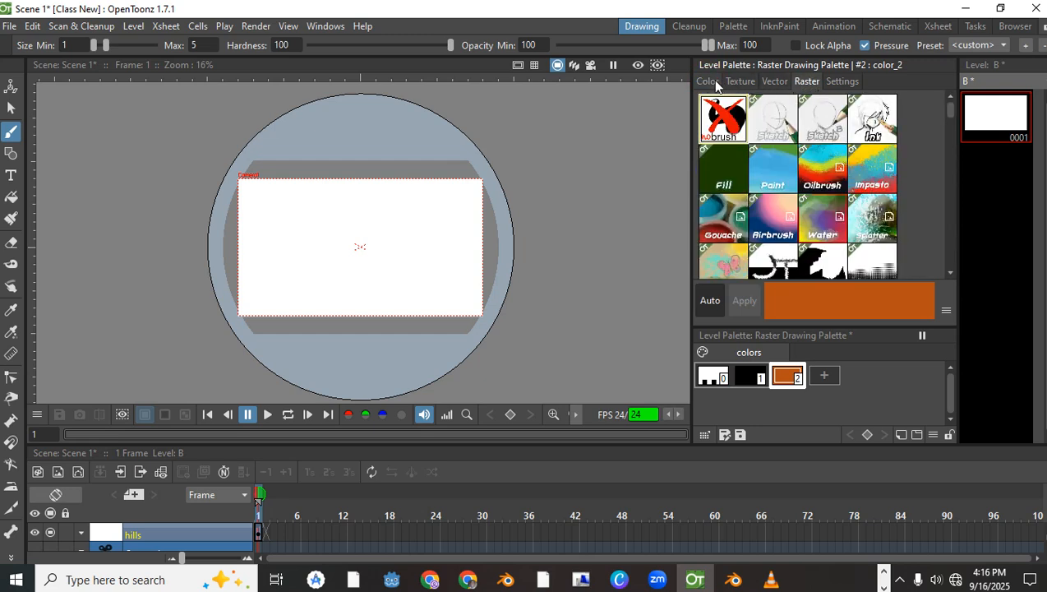
pyautogui.scroll(3, 471, 245)
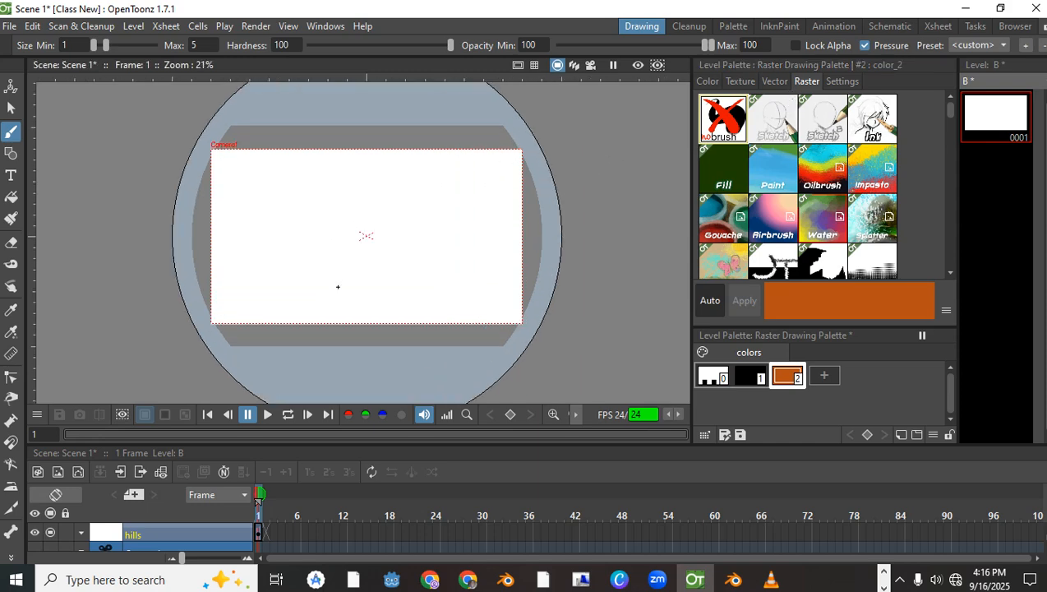
pyautogui.scroll(-1, 490, 276)
pyautogui.scroll(2, 454, 246)
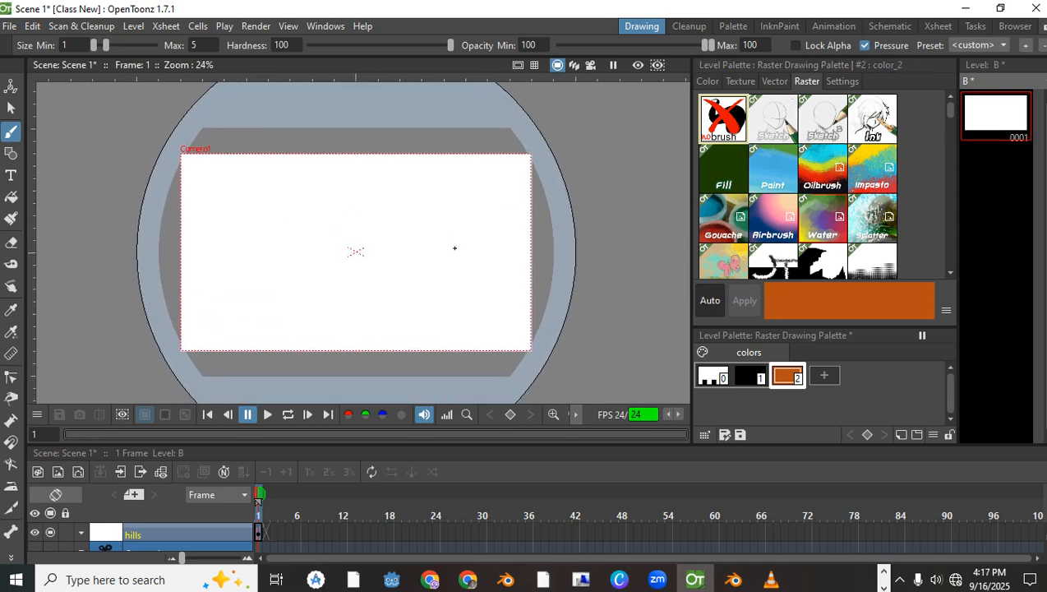
pyautogui.scroll(-1, 443, 238)
pyautogui.scroll(1, 477, 221)
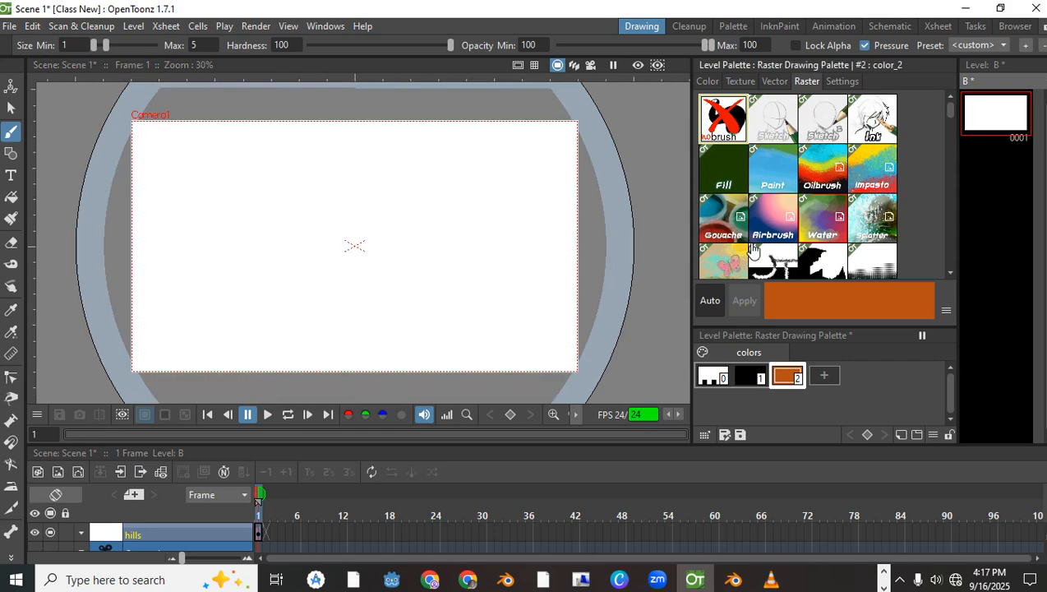
pyautogui.scroll(-3, 784, 211)
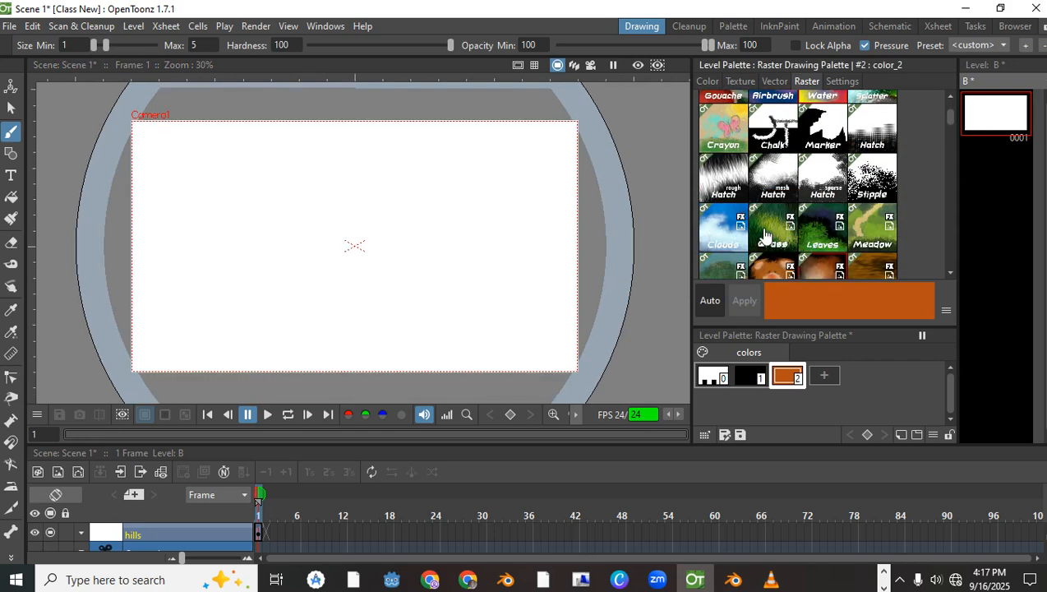
pyautogui.click(764, 236)
pyautogui.moveTo(247, 306)
pyautogui.mouseDown()
pyautogui.moveTo(510, 287)
pyautogui.moveTo(586, 327)
pyautogui.moveTo(255, 287)
pyautogui.moveTo(211, 311)
pyautogui.mouseUp()
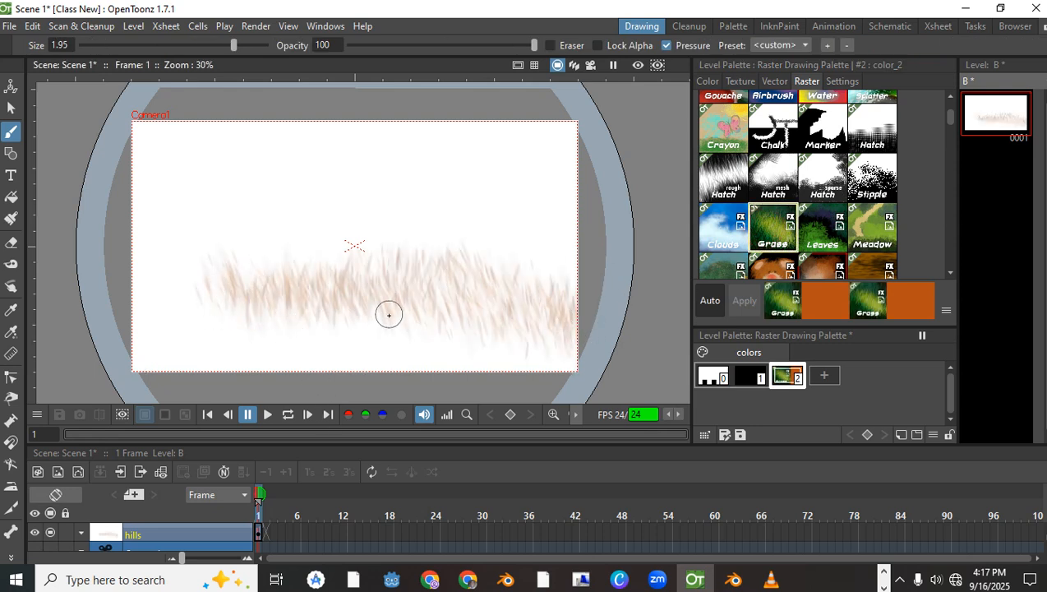
pyautogui.hotkey('ctrl', 'z')
pyautogui.hotkey('ctrl', 'z')
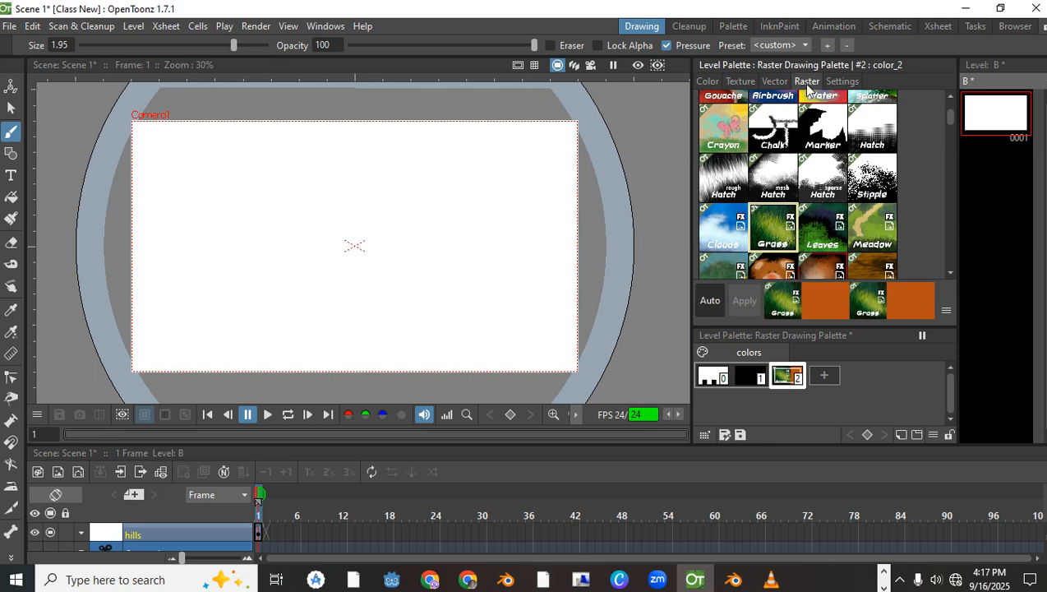
# Apply the Meadow raster brush to the orange style and paint the lower part of the hills canvas up to a grassy horizon.
pyautogui.click(879, 234)
pyautogui.moveTo(499, 295)
pyautogui.mouseDown()
pyautogui.moveTo(224, 313)
pyautogui.moveTo(342, 294)
pyautogui.moveTo(524, 323)
pyautogui.moveTo(145, 283)
pyautogui.moveTo(179, 282)
pyautogui.moveTo(146, 291)
pyautogui.moveTo(124, 364)
pyautogui.moveTo(160, 363)
pyautogui.moveTo(183, 314)
pyautogui.moveTo(153, 350)
pyautogui.moveTo(162, 271)
pyautogui.moveTo(222, 284)
pyautogui.moveTo(221, 325)
pyautogui.moveTo(174, 301)
pyautogui.moveTo(182, 345)
pyautogui.moveTo(325, 364)
pyautogui.moveTo(193, 354)
pyautogui.moveTo(539, 347)
pyautogui.moveTo(248, 312)
pyautogui.moveTo(608, 312)
pyautogui.moveTo(519, 293)
pyautogui.moveTo(226, 289)
pyautogui.moveTo(554, 282)
pyautogui.moveTo(620, 295)
pyautogui.moveTo(605, 346)
pyautogui.moveTo(438, 358)
pyautogui.moveTo(521, 342)
pyautogui.moveTo(590, 349)
pyautogui.moveTo(516, 377)
pyautogui.moveTo(215, 329)
pyautogui.moveTo(269, 317)
pyautogui.moveTo(296, 325)
pyautogui.moveTo(222, 319)
pyautogui.moveTo(163, 295)
pyautogui.moveTo(145, 261)
pyautogui.moveTo(125, 255)
pyautogui.moveTo(574, 265)
pyautogui.moveTo(642, 327)
pyautogui.mouseUp()
pyautogui.moveTo(389, 377)
pyautogui.mouseDown()
pyautogui.moveTo(137, 369)
pyautogui.moveTo(132, 300)
pyautogui.moveTo(137, 342)
pyautogui.moveTo(256, 281)
pyautogui.moveTo(671, 277)
pyautogui.mouseUp()
pyautogui.moveTo(589, 257); pyautogui.dragTo(402, 276)
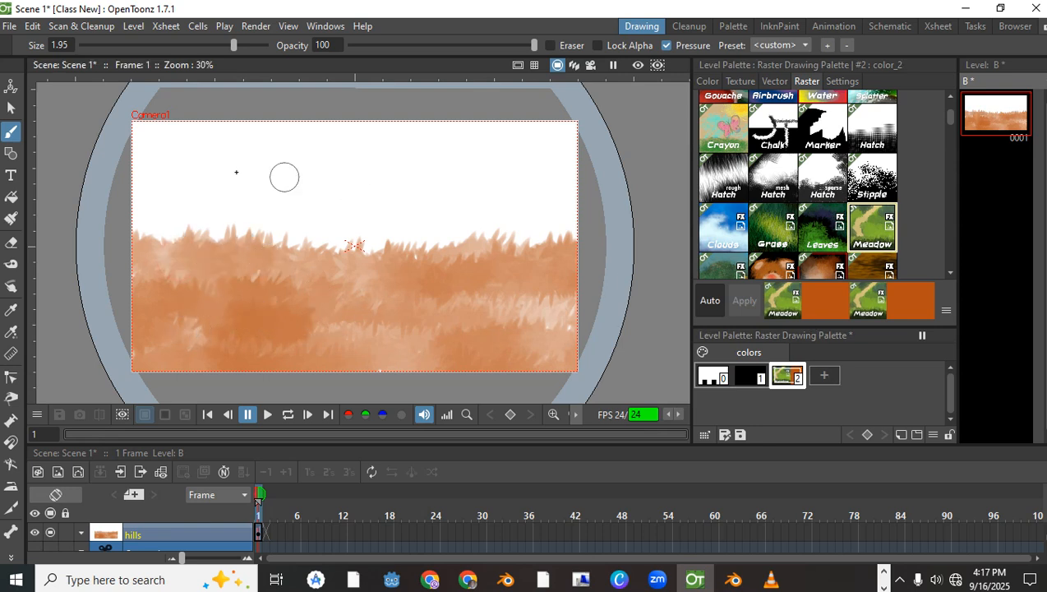
pyautogui.moveTo(132, 229)
pyautogui.mouseDown()
pyautogui.moveTo(420, 241)
pyautogui.moveTo(592, 234)
pyautogui.mouseUp()
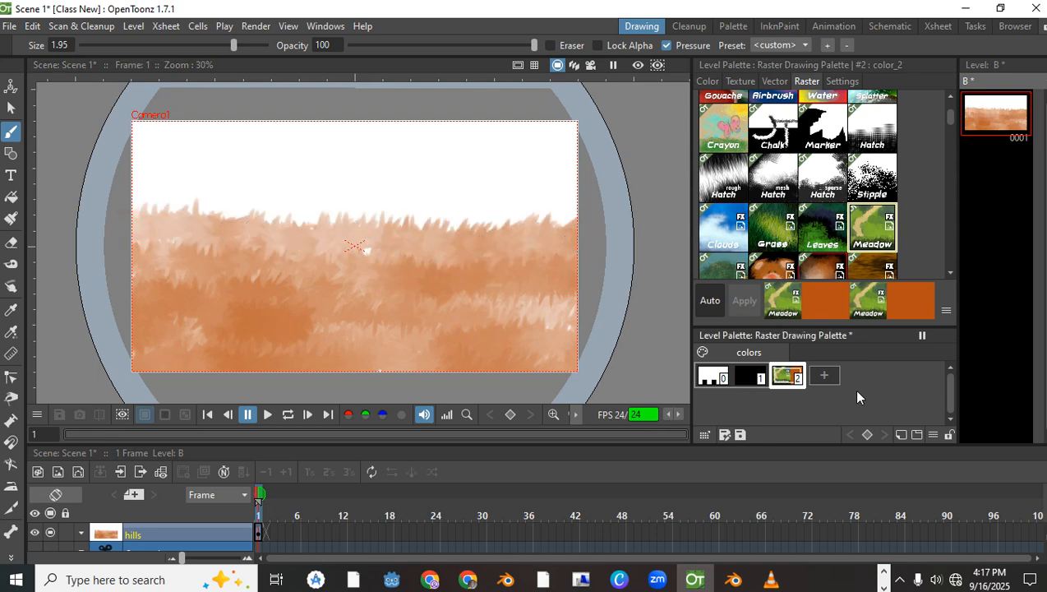
# Add another style to the hills level's palette and give it the Grass raster brush.
pyautogui.click(835, 375)
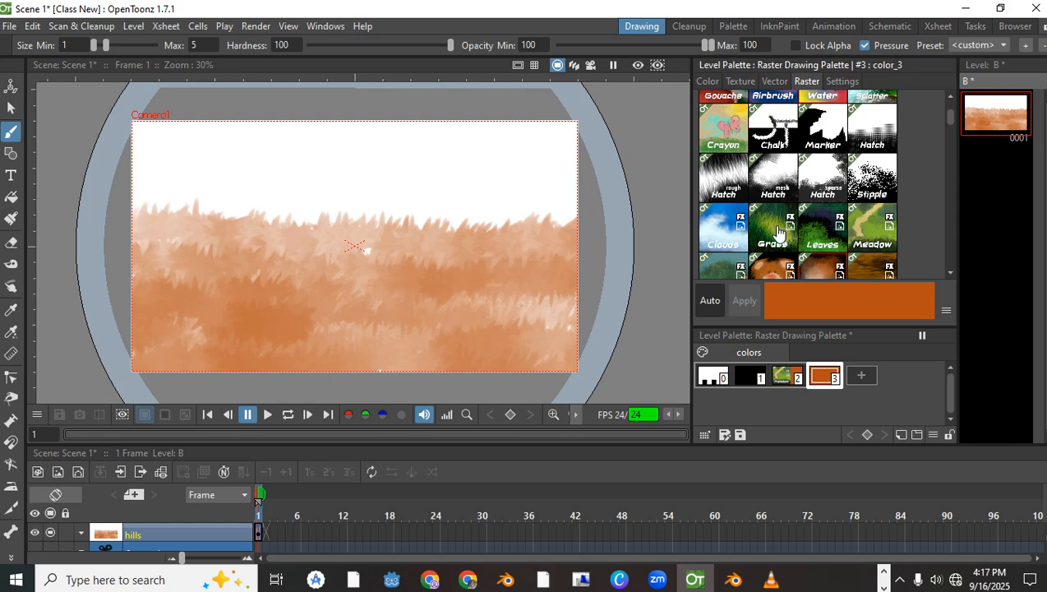
pyautogui.scroll(-2, 789, 238)
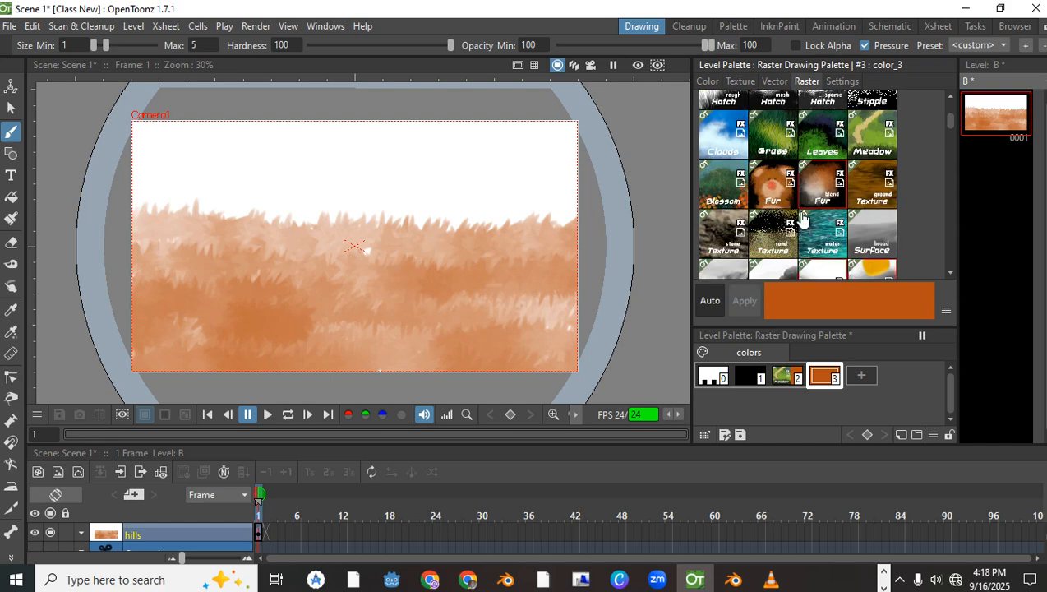
pyautogui.scroll(2, 802, 219)
pyautogui.click(766, 234)
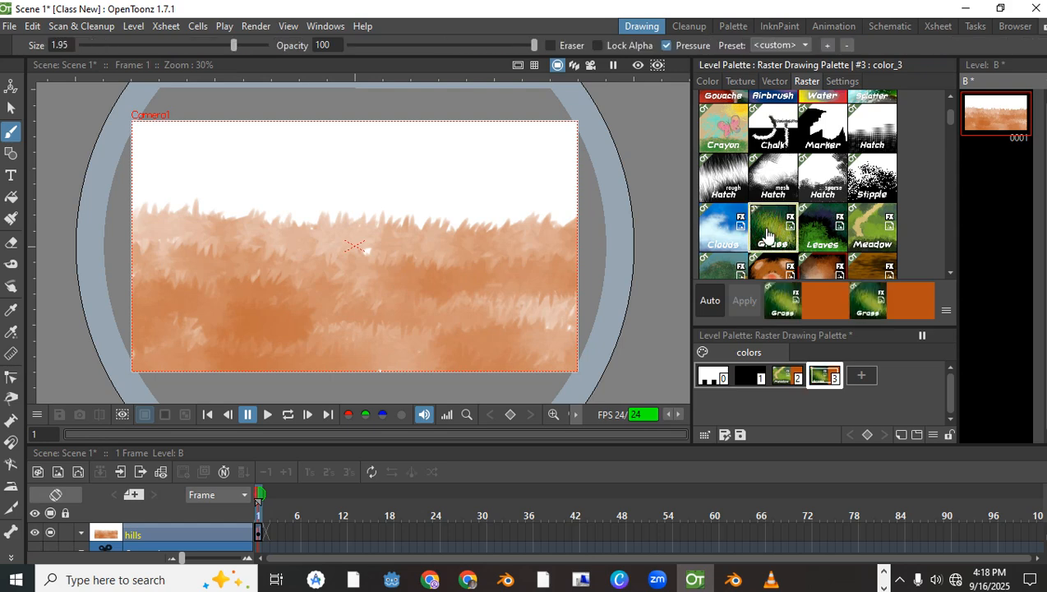
pyautogui.scroll(2, 861, 118)
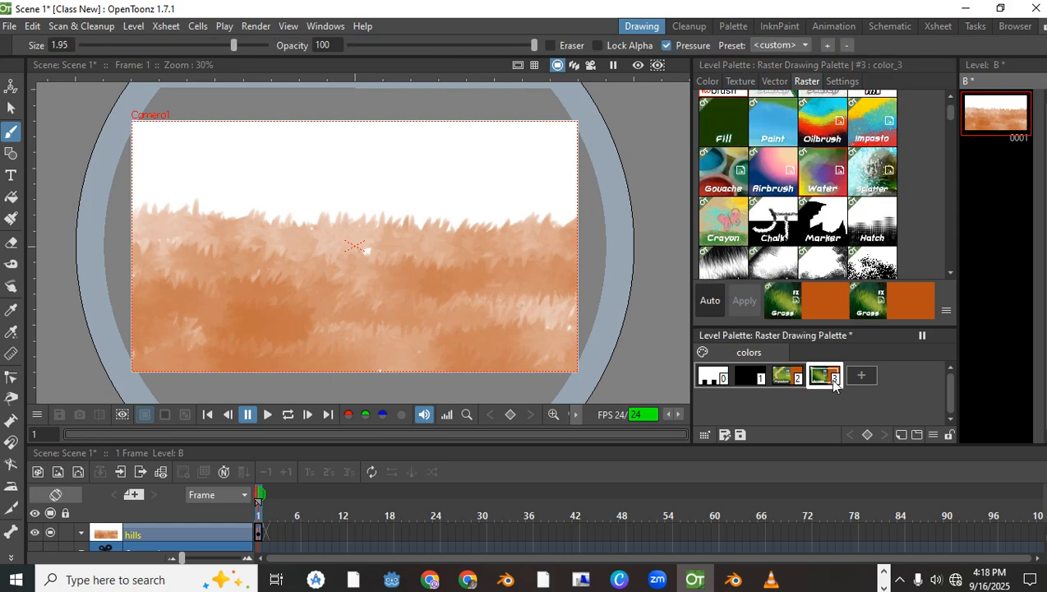
# Set the new grass style's colour to a green with hue 107, saturation 94 and value 54.
pyautogui.click(707, 81)
pyautogui.moveTo(787, 170); pyautogui.dragTo(810, 169)
pyautogui.click(919, 204)
pyautogui.moveTo(875, 235); pyautogui.dragTo(852, 236)
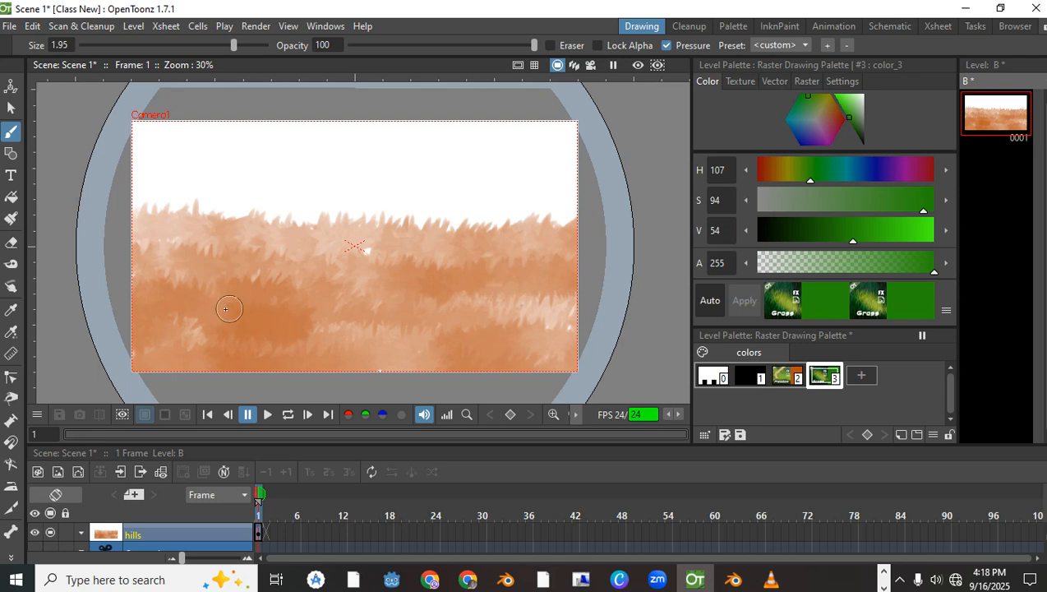
# Paint a band of green grass across the full width of the orange hills, halfway down the ground.
pyautogui.moveTo(153, 304); pyautogui.dragTo(567, 308)
pyautogui.moveTo(258, 297)
pyautogui.mouseDown()
pyautogui.moveTo(154, 307)
pyautogui.moveTo(154, 279)
pyautogui.moveTo(229, 271)
pyautogui.moveTo(471, 283)
pyautogui.moveTo(564, 271)
pyautogui.moveTo(415, 279)
pyautogui.moveTo(223, 269)
pyautogui.moveTo(144, 284)
pyautogui.moveTo(129, 304)
pyautogui.mouseUp()
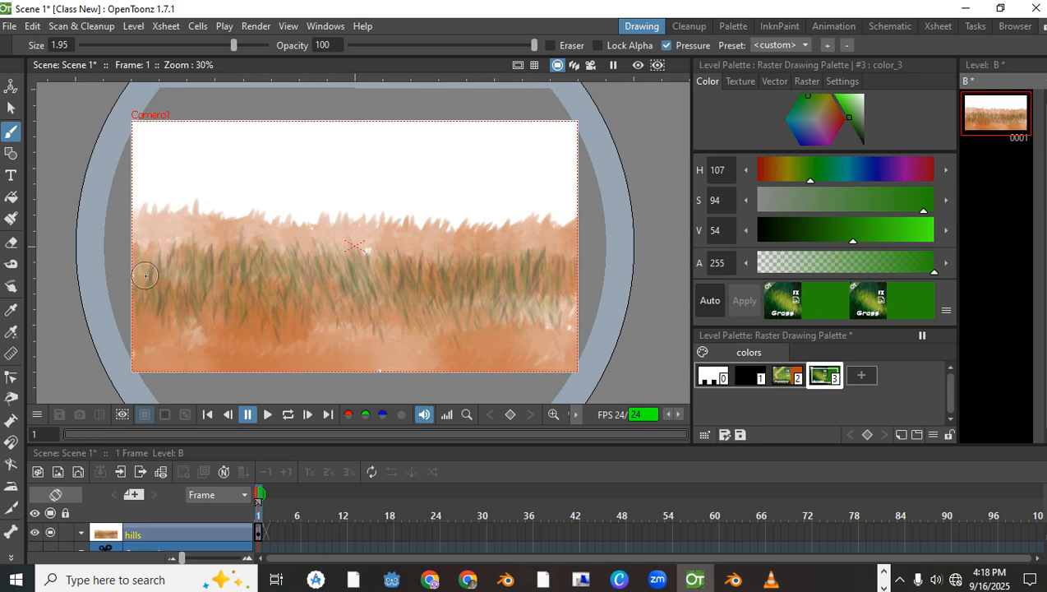
pyautogui.moveTo(170, 309); pyautogui.dragTo(121, 310)
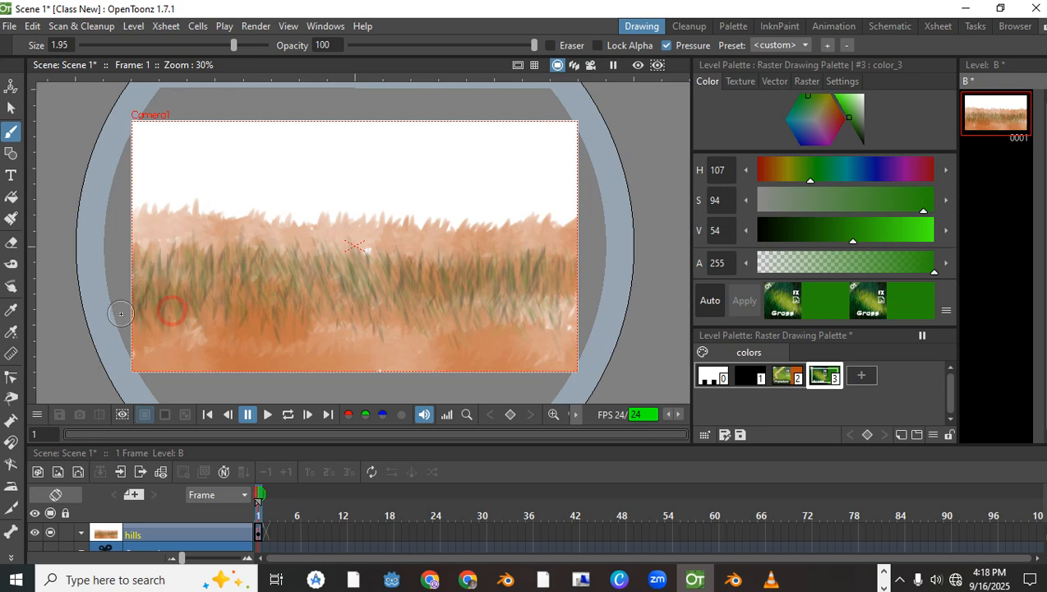
pyautogui.moveTo(498, 308)
pyautogui.mouseDown()
pyautogui.moveTo(563, 297)
pyautogui.moveTo(517, 311)
pyautogui.mouseUp()
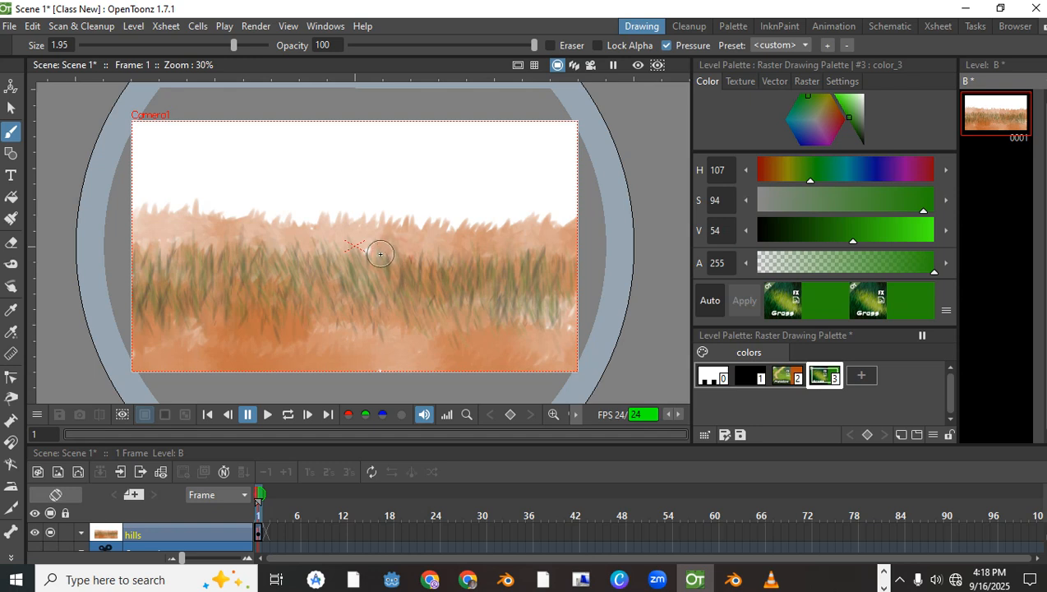
pyautogui.moveTo(560, 306)
pyautogui.mouseDown()
pyautogui.moveTo(559, 320)
pyautogui.moveTo(135, 314)
pyautogui.mouseUp()
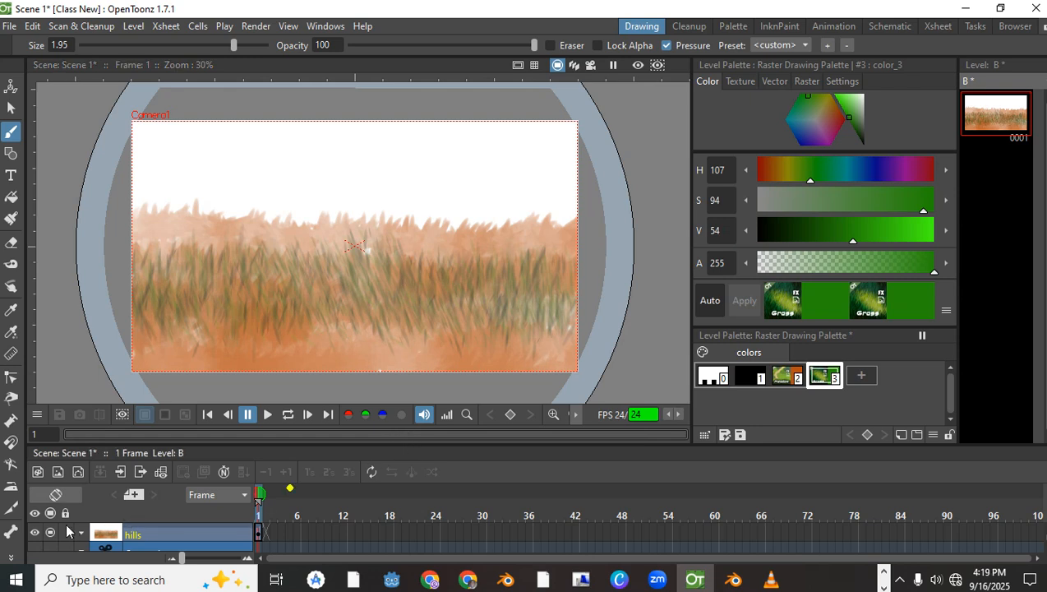
# Create a Toonz raster level named E at 406.4 by 228.6 mm and 120 DPI, and select its column.
pyautogui.click(38, 473)
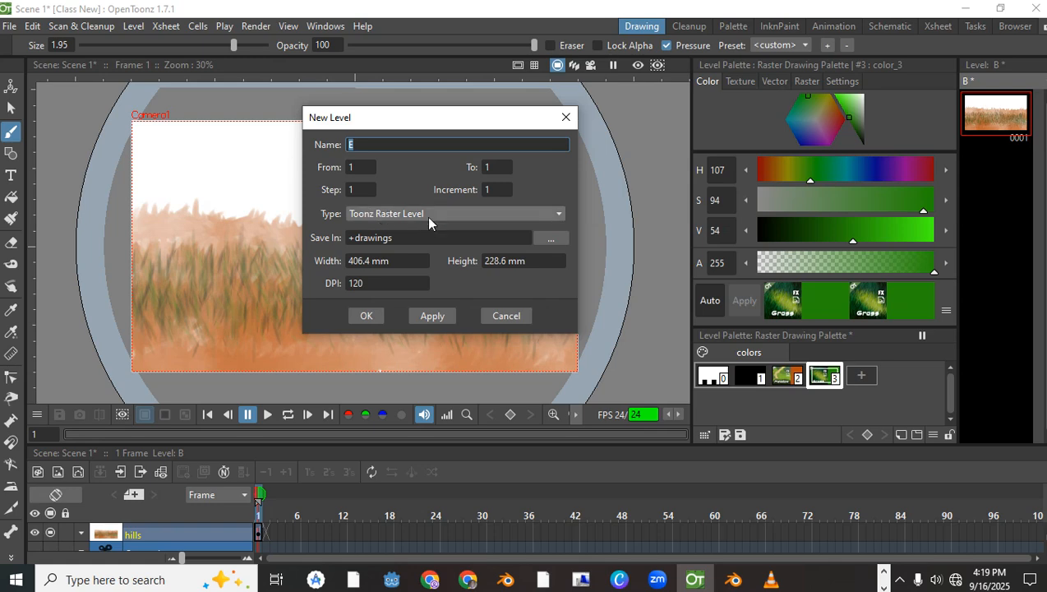
pyautogui.click(366, 317)
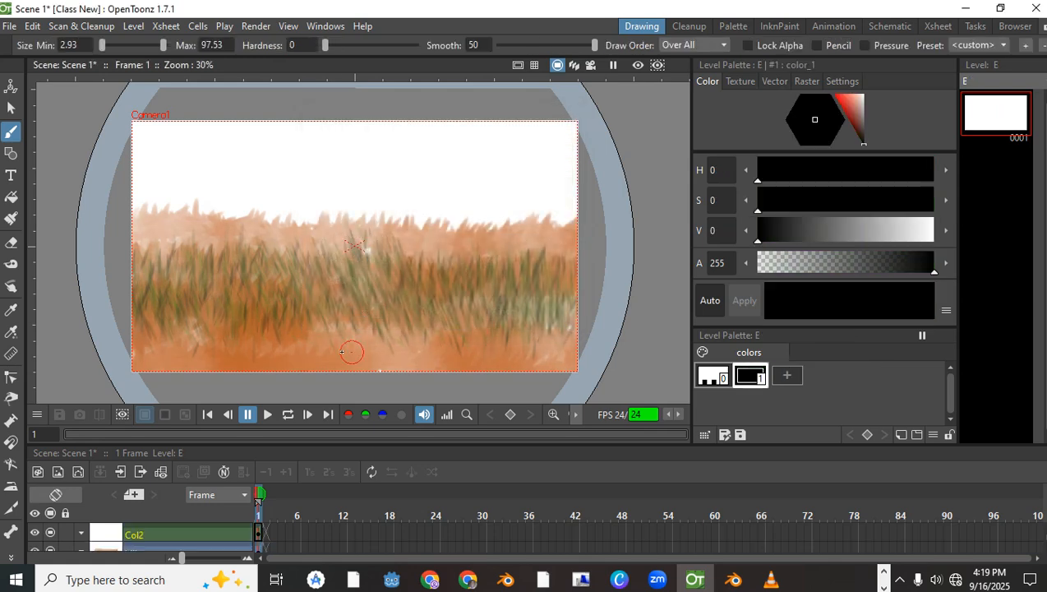
pyautogui.click(147, 532)
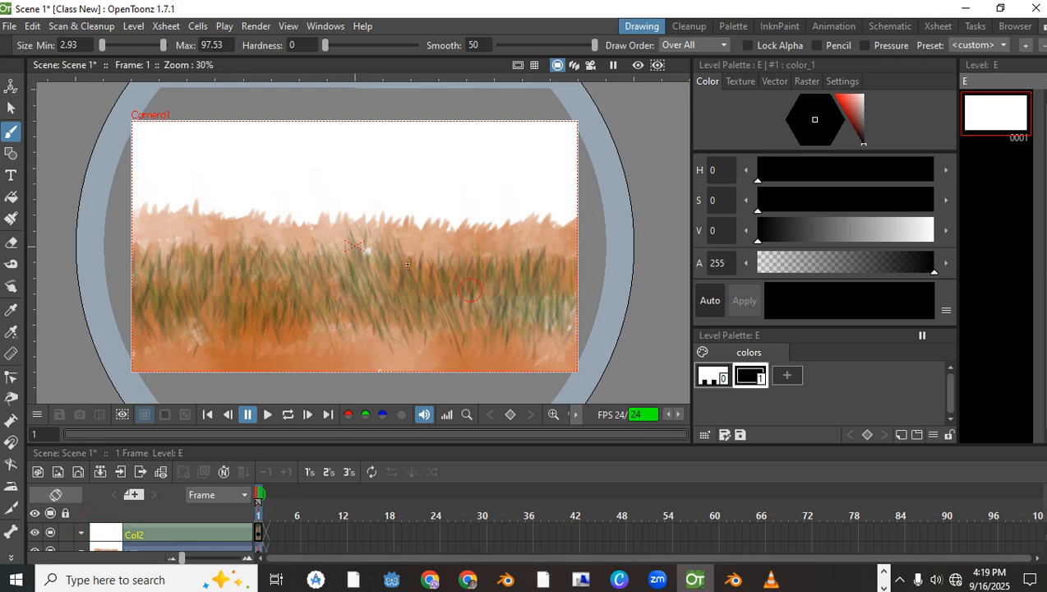
# Test the new level's default black brush in the sky, undo the stroke, and apply the Grass raster brush to style 1.
pyautogui.moveTo(288, 154); pyautogui.dragTo(421, 156)
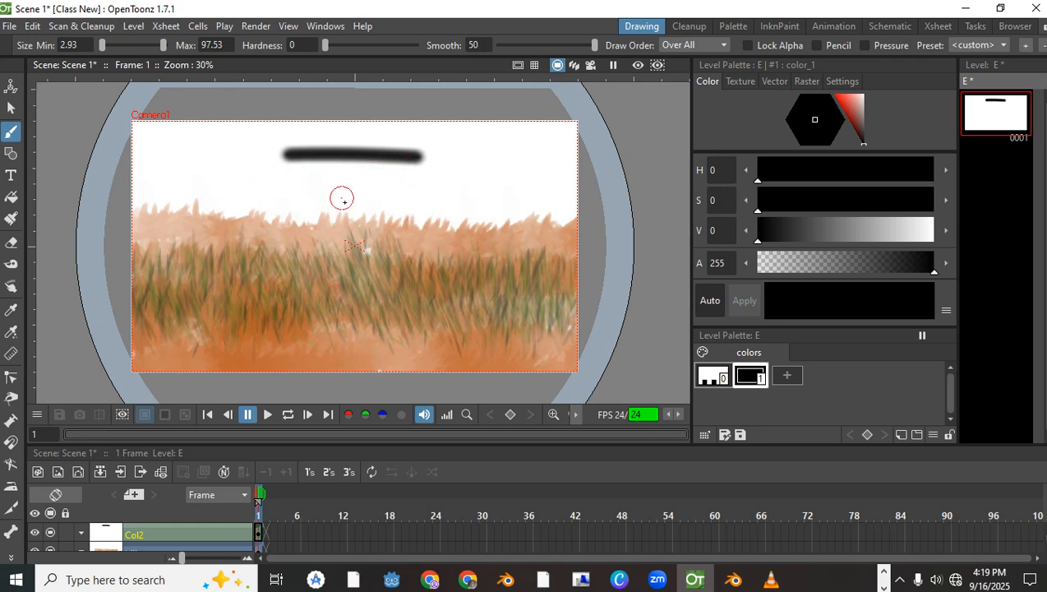
pyautogui.hotkey('ctrl', 'z')
pyautogui.click(804, 81)
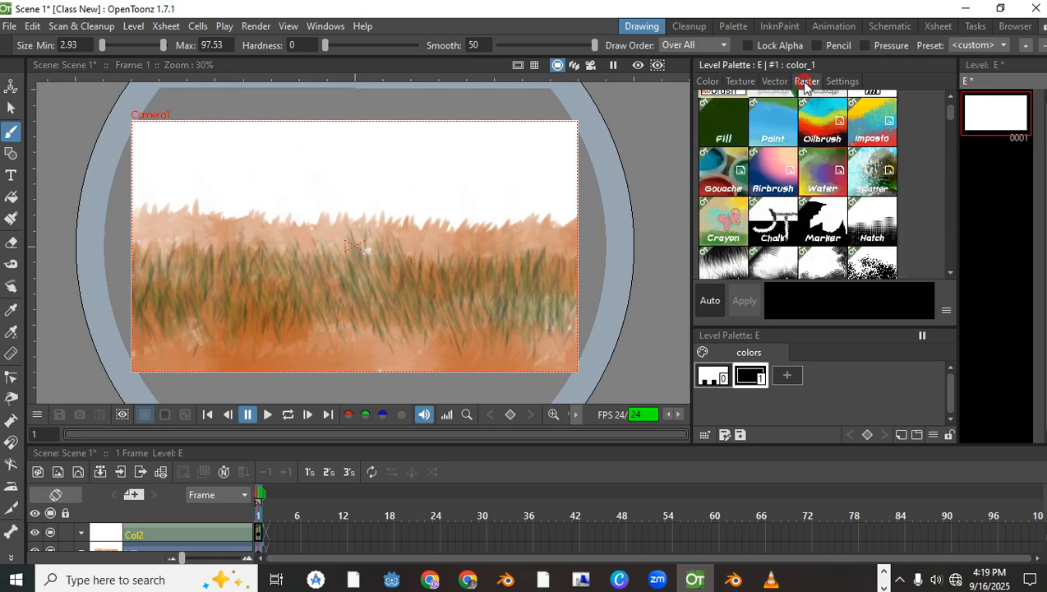
pyautogui.scroll(1, 811, 138)
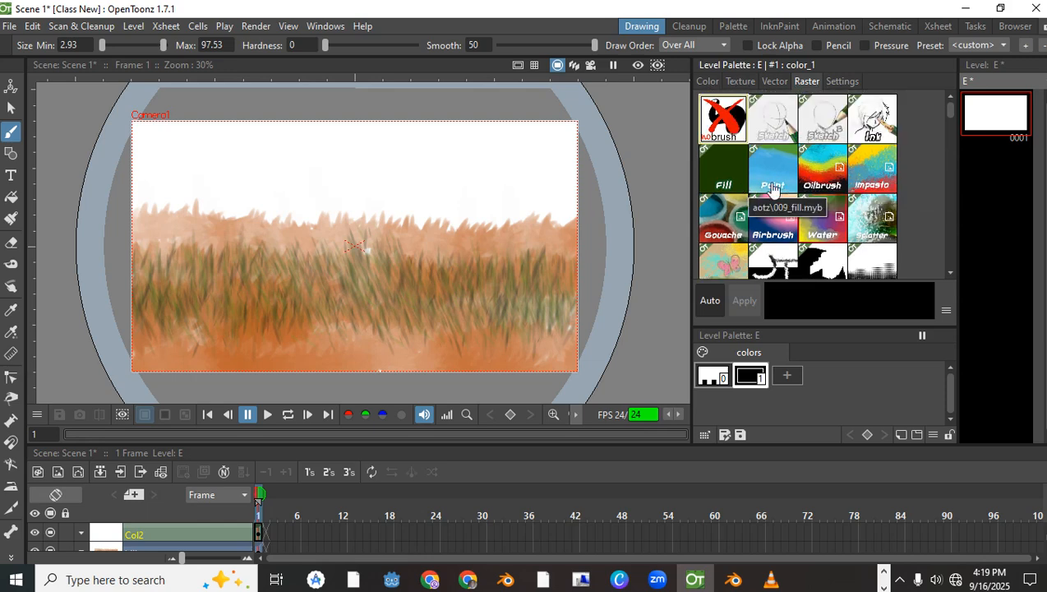
pyautogui.scroll(-3, 789, 189)
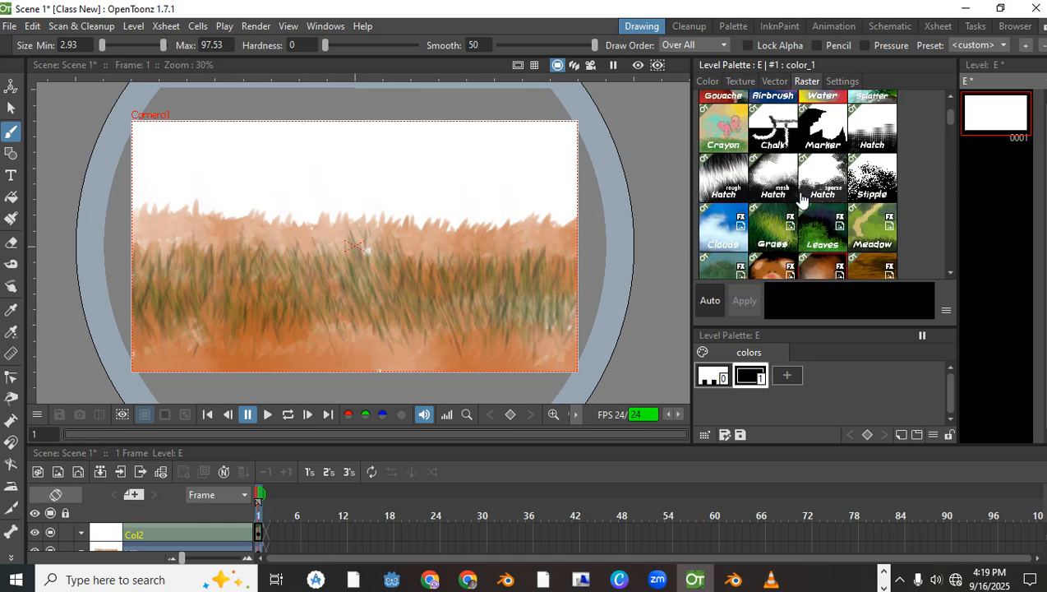
pyautogui.click(767, 236)
# Undo a test grass stroke in the sky and paint a band of black grass below the green grass.
pyautogui.moveTo(339, 163)
pyautogui.mouseDown()
pyautogui.moveTo(242, 161)
pyautogui.moveTo(353, 161)
pyautogui.moveTo(323, 156)
pyautogui.moveTo(271, 158)
pyautogui.moveTo(330, 175)
pyautogui.moveTo(428, 170)
pyautogui.moveTo(367, 167)
pyautogui.moveTo(395, 166)
pyautogui.moveTo(444, 181)
pyautogui.moveTo(283, 163)
pyautogui.moveTo(128, 166)
pyautogui.moveTo(215, 163)
pyautogui.mouseUp()
pyautogui.hotkey('ctrl', 'z')
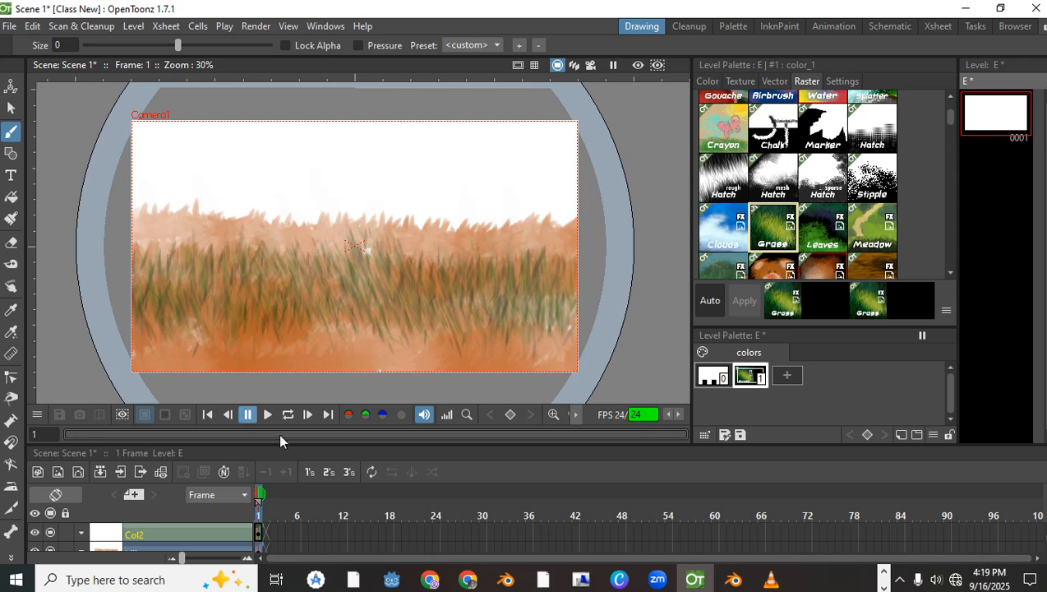
pyautogui.click(744, 380)
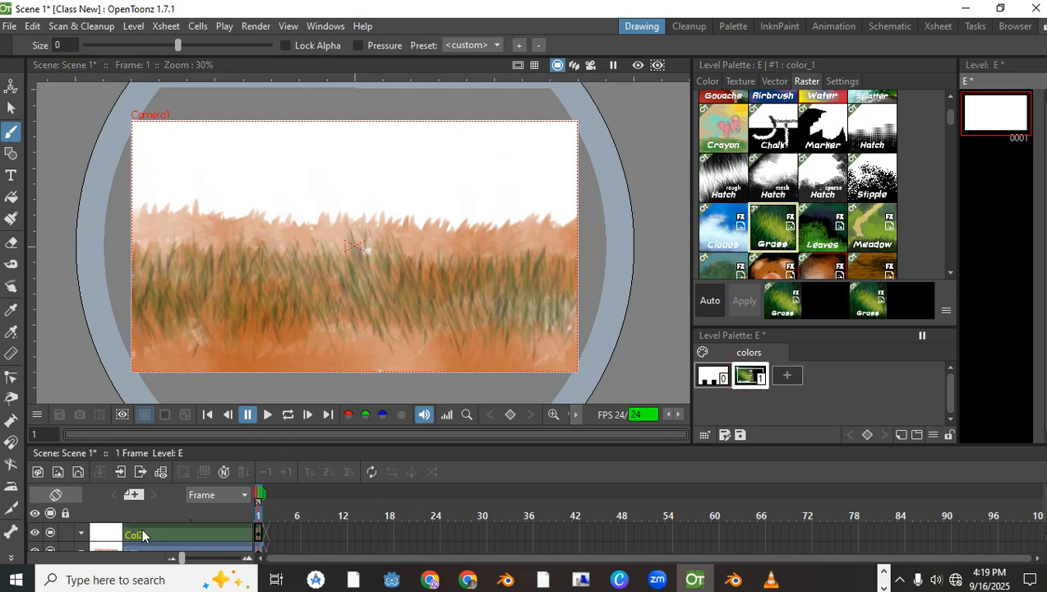
pyautogui.moveTo(141, 324)
pyautogui.mouseDown()
pyautogui.moveTo(521, 351)
pyautogui.moveTo(320, 350)
pyautogui.moveTo(162, 331)
pyautogui.moveTo(276, 321)
pyautogui.moveTo(445, 344)
pyautogui.moveTo(251, 328)
pyautogui.mouseUp()
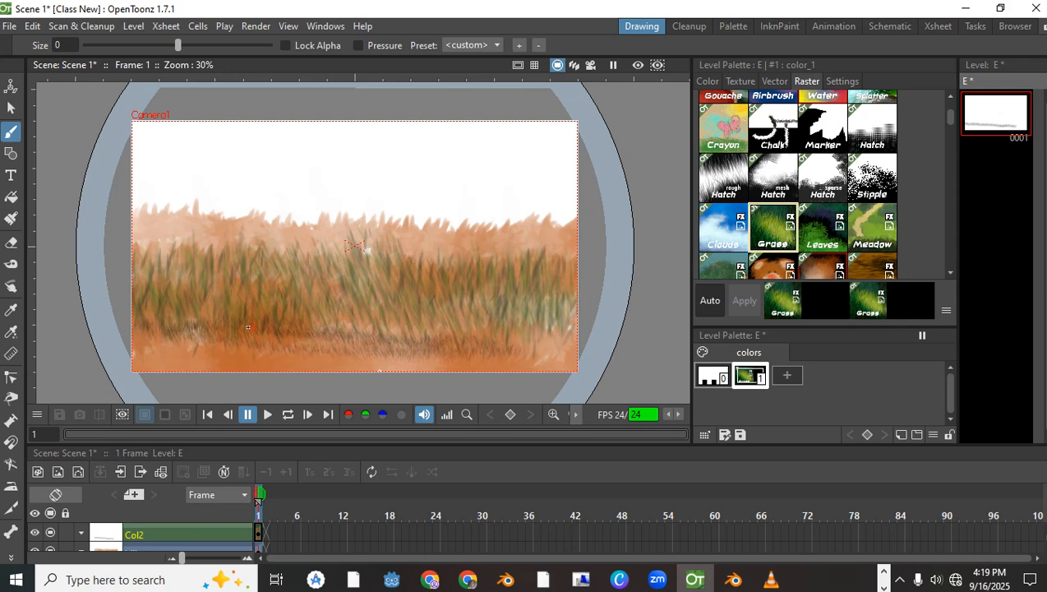
# Switch to the hills column and thicken the green grass band, mainly on its right half.
pyautogui.scroll(-1, 173, 485)
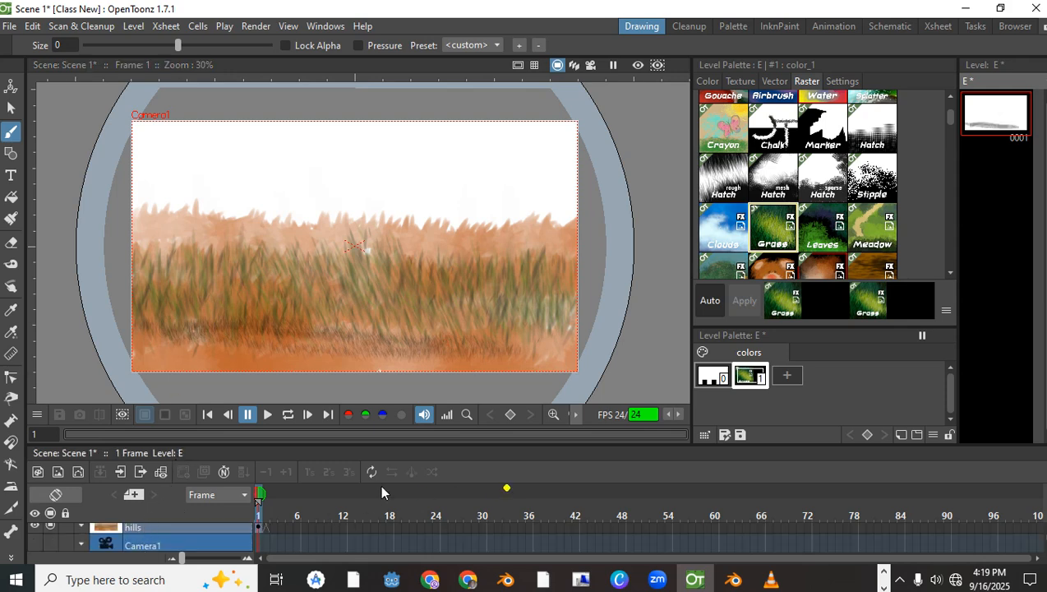
pyautogui.click(144, 532)
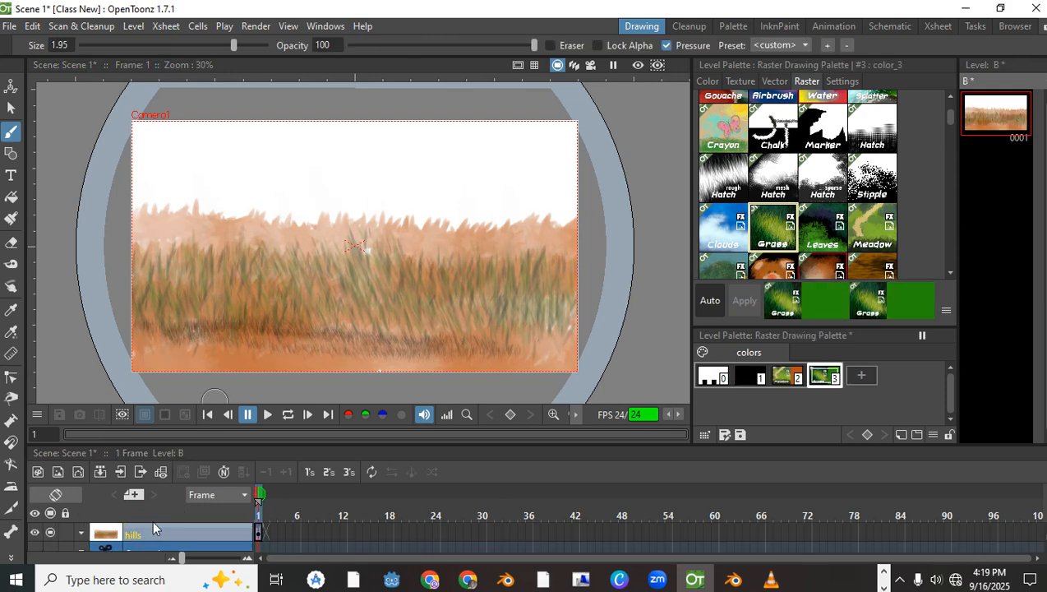
pyautogui.moveTo(427, 284); pyautogui.dragTo(568, 293)
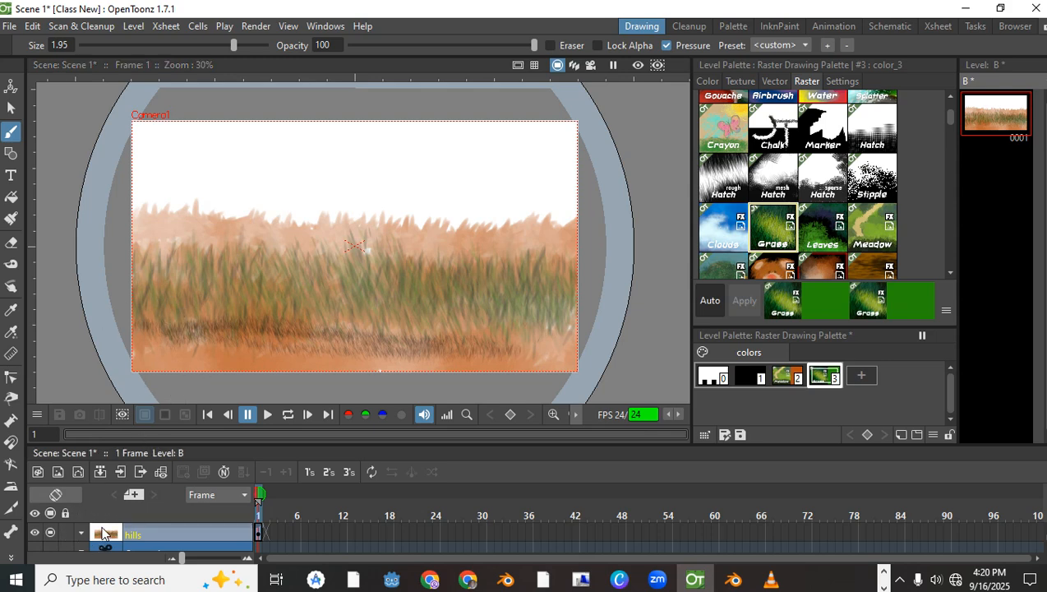
# Enlarge the timeline, switch to the Col2 column and extend the black grass across the base of the hills.
pyautogui.moveTo(379, 444); pyautogui.dragTo(376, 408)
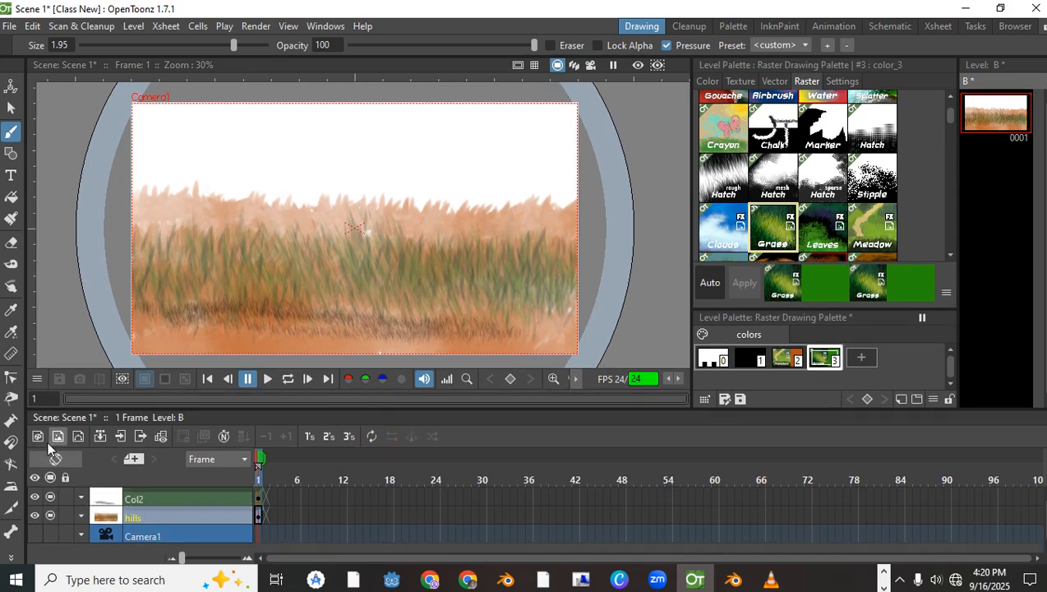
pyautogui.click(122, 499)
pyautogui.click(143, 496)
pyautogui.moveTo(141, 322); pyautogui.dragTo(554, 331)
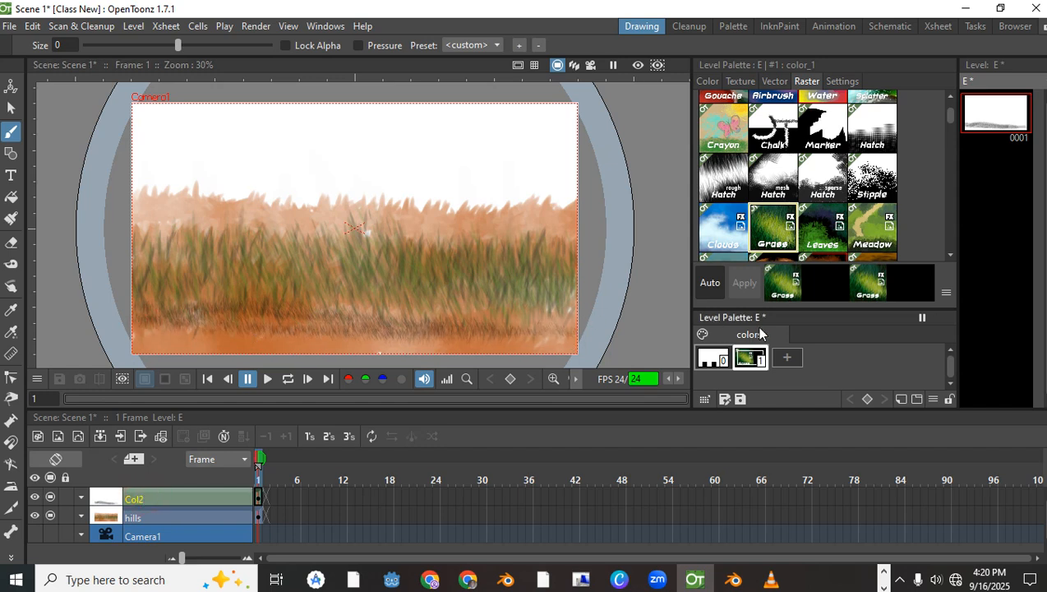
# Recolour the Grass style 1 on the Col2 level to a dark green with hue 130, saturation 100 and value 25.
pyautogui.click(755, 360)
pyautogui.click(707, 81)
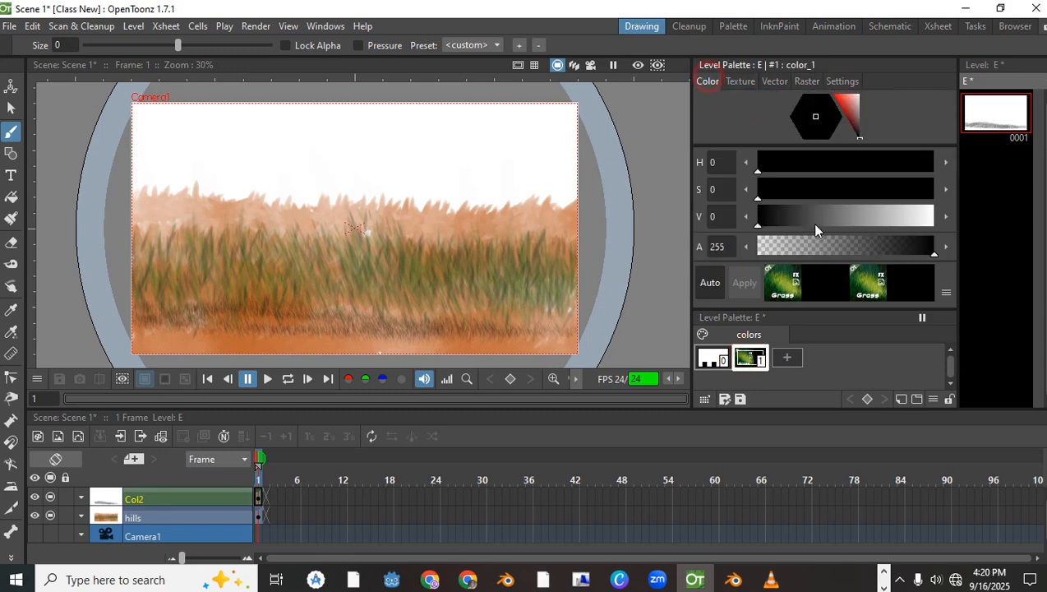
pyautogui.click(752, 358)
pyautogui.click(848, 115)
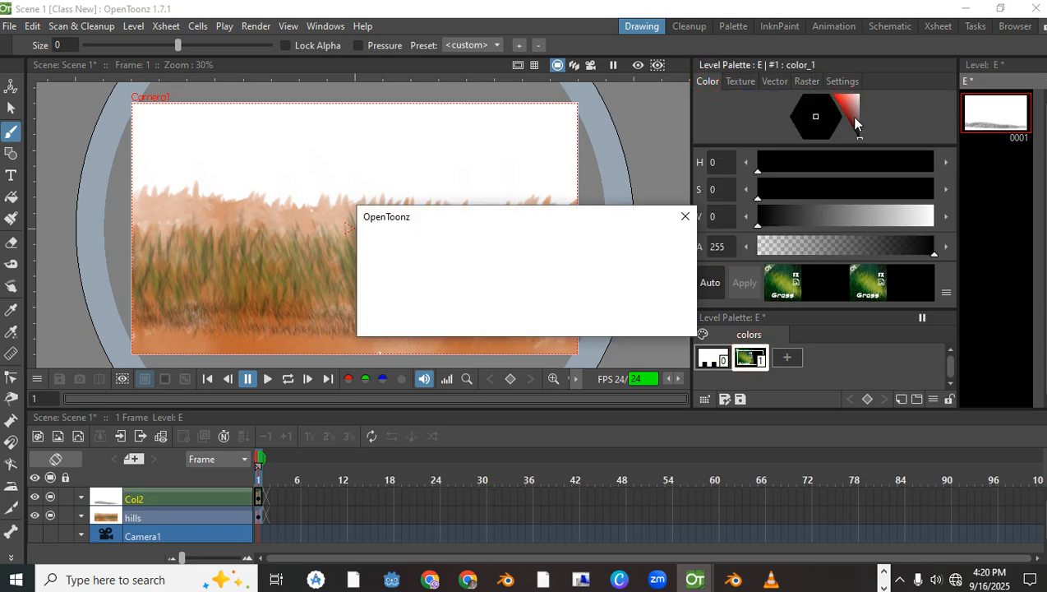
pyautogui.click(802, 105)
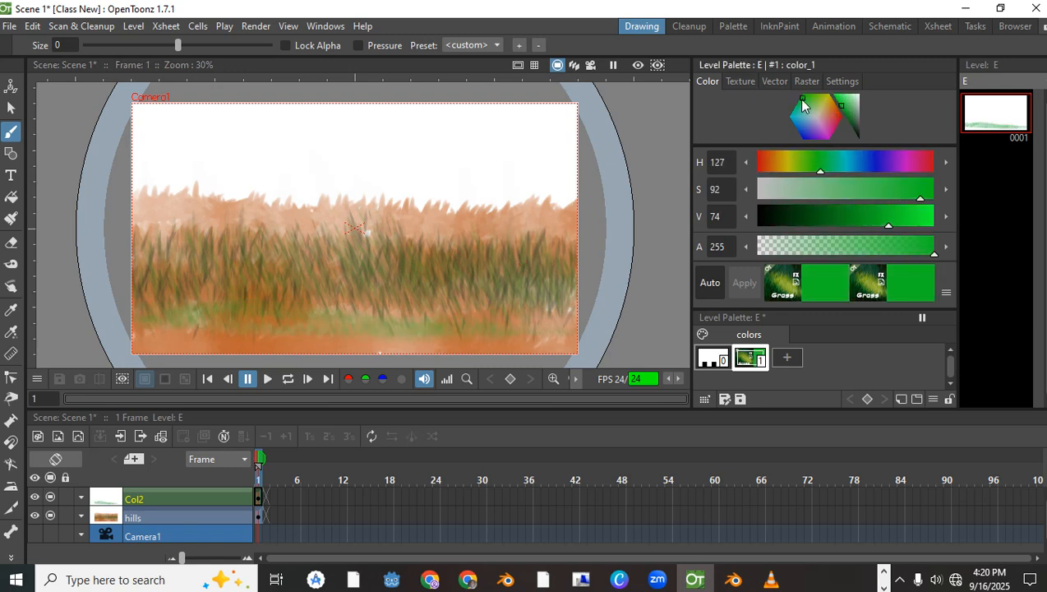
pyautogui.click(794, 120)
pyautogui.moveTo(793, 119); pyautogui.dragTo(799, 98)
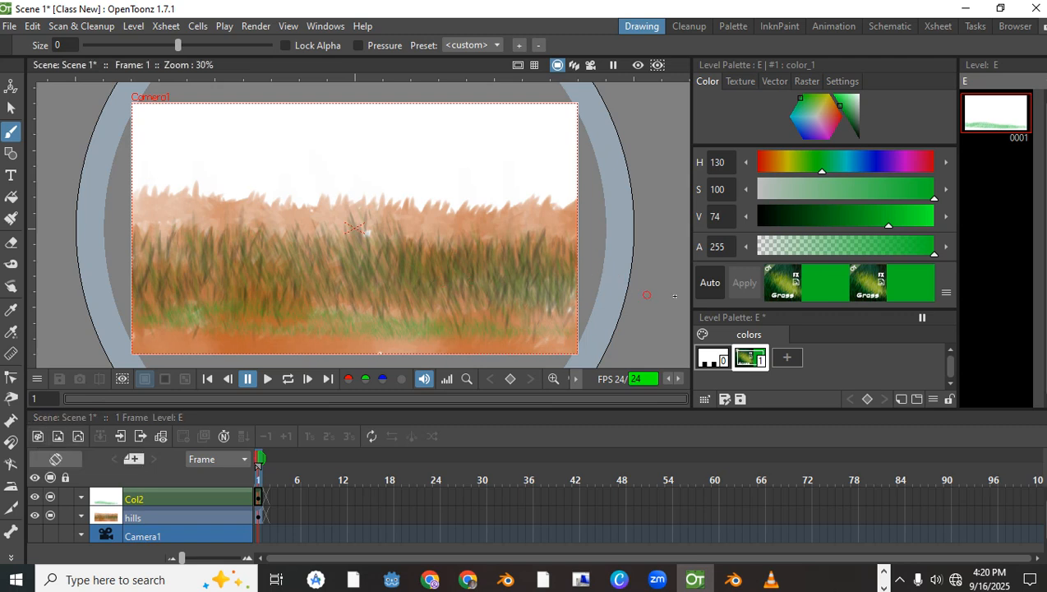
pyautogui.moveTo(861, 222)
pyautogui.mouseDown()
pyautogui.moveTo(885, 219)
pyautogui.moveTo(858, 219)
pyautogui.mouseUp()
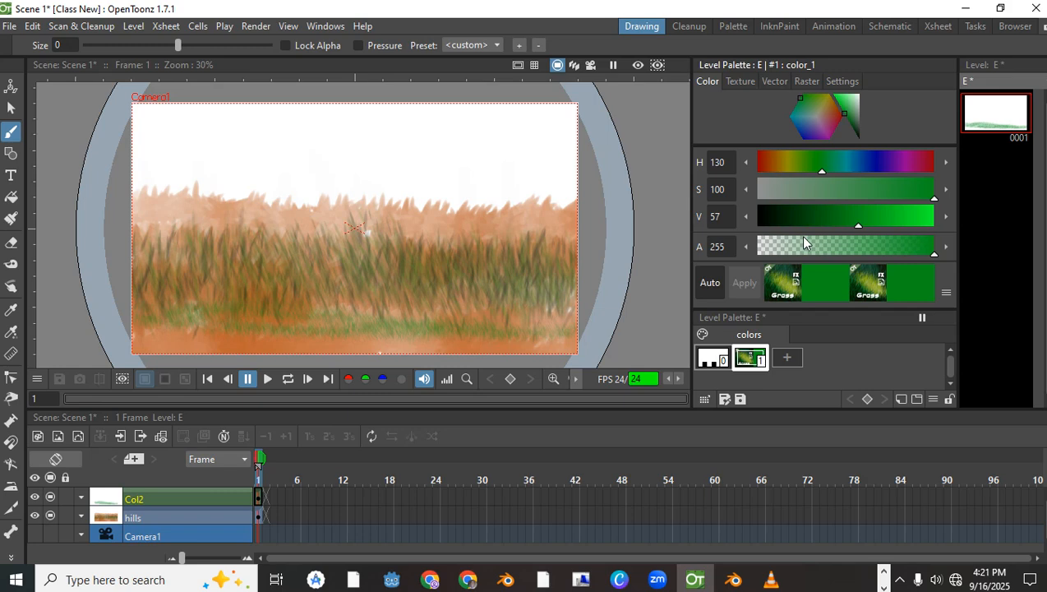
pyautogui.click(818, 218)
pyautogui.moveTo(808, 222); pyautogui.dragTo(802, 219)
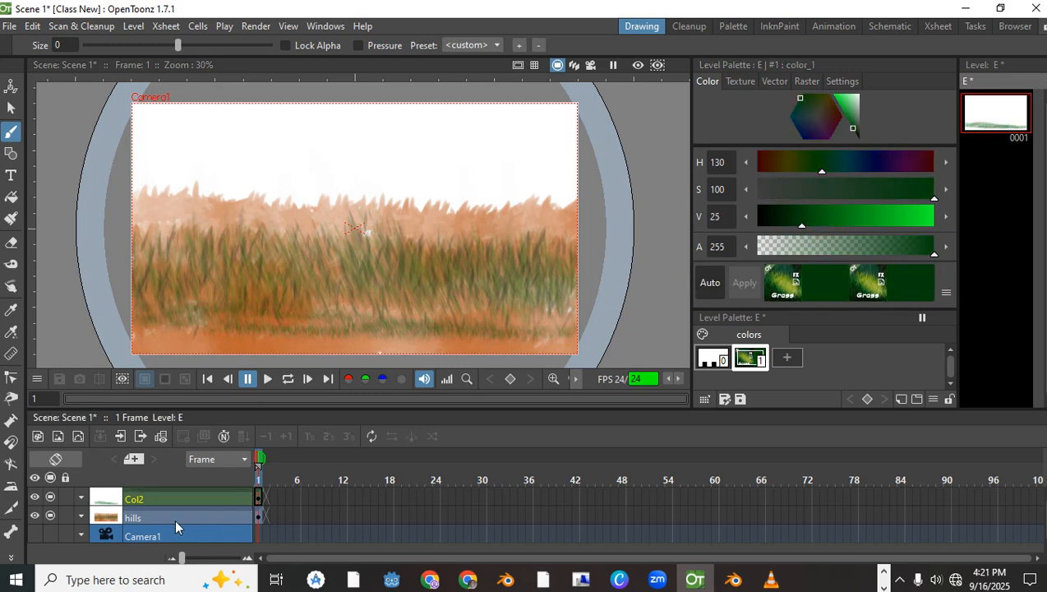
# Switch to the hills column and adjust the brightness of its green Grass and orange Meadow palette styles.
pyautogui.click(138, 520)
pyautogui.moveTo(856, 212)
pyautogui.mouseDown()
pyautogui.moveTo(765, 220)
pyautogui.moveTo(859, 220)
pyautogui.mouseUp()
pyautogui.click(821, 360)
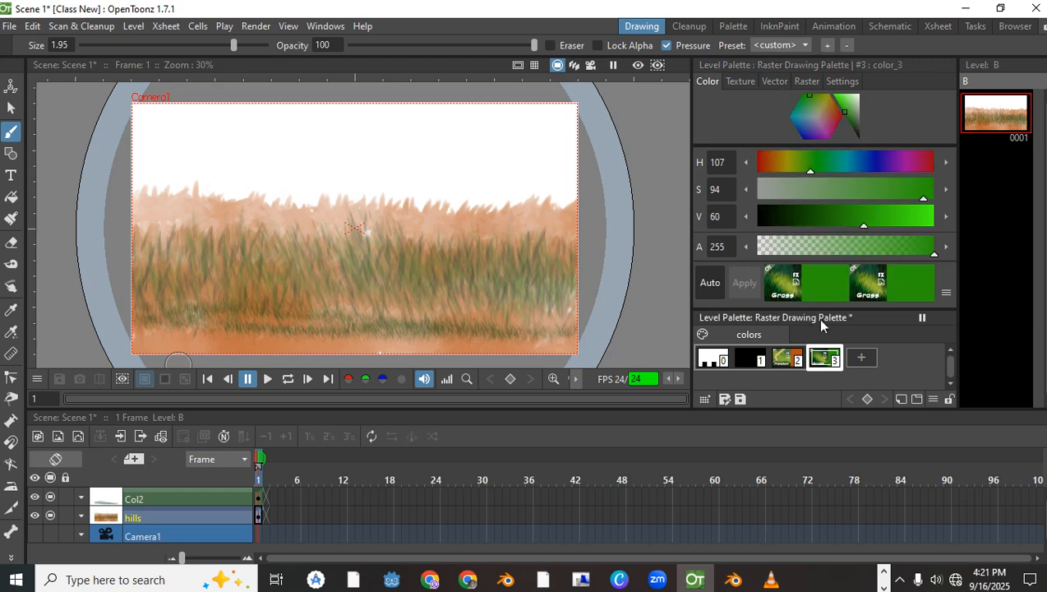
pyautogui.moveTo(873, 221)
pyautogui.mouseDown()
pyautogui.moveTo(830, 217)
pyautogui.moveTo(878, 217)
pyautogui.mouseUp()
pyautogui.click(778, 360)
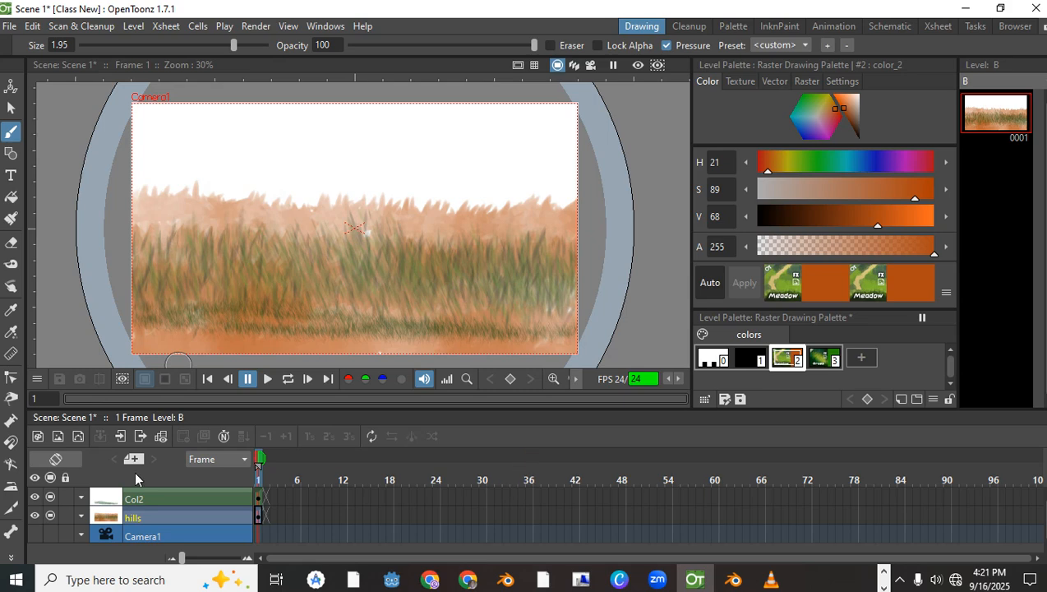
# Return to the Col2 column and set its Grass style to value 61 and hue 101.
pyautogui.click(192, 498)
pyautogui.moveTo(853, 215)
pyautogui.mouseDown()
pyautogui.moveTo(893, 215)
pyautogui.moveTo(846, 212)
pyautogui.moveTo(866, 214)
pyautogui.mouseUp()
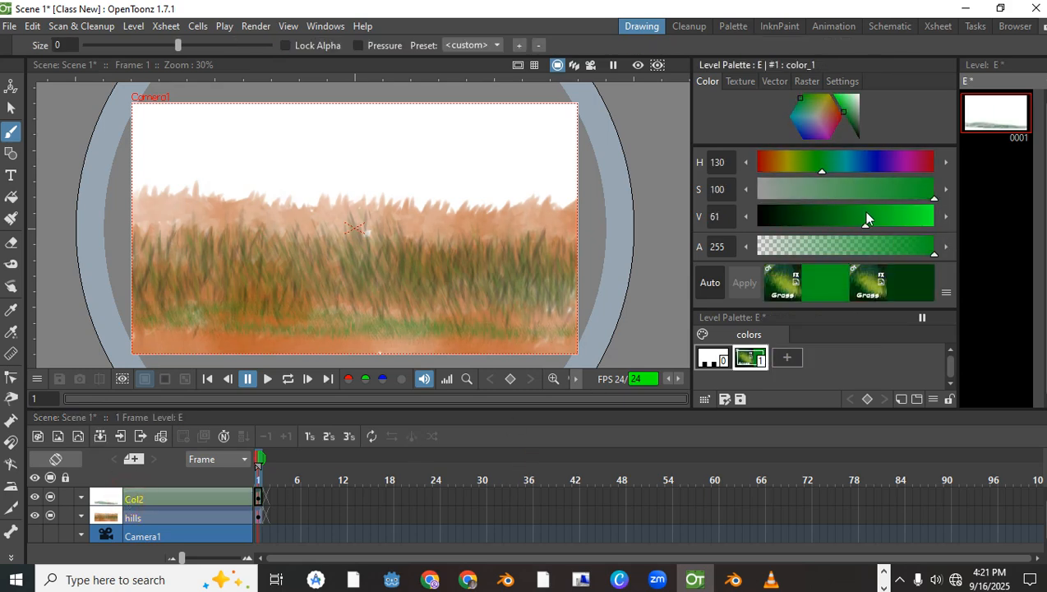
pyautogui.moveTo(801, 168)
pyautogui.mouseDown()
pyautogui.moveTo(886, 163)
pyautogui.moveTo(802, 166)
pyautogui.mouseUp()
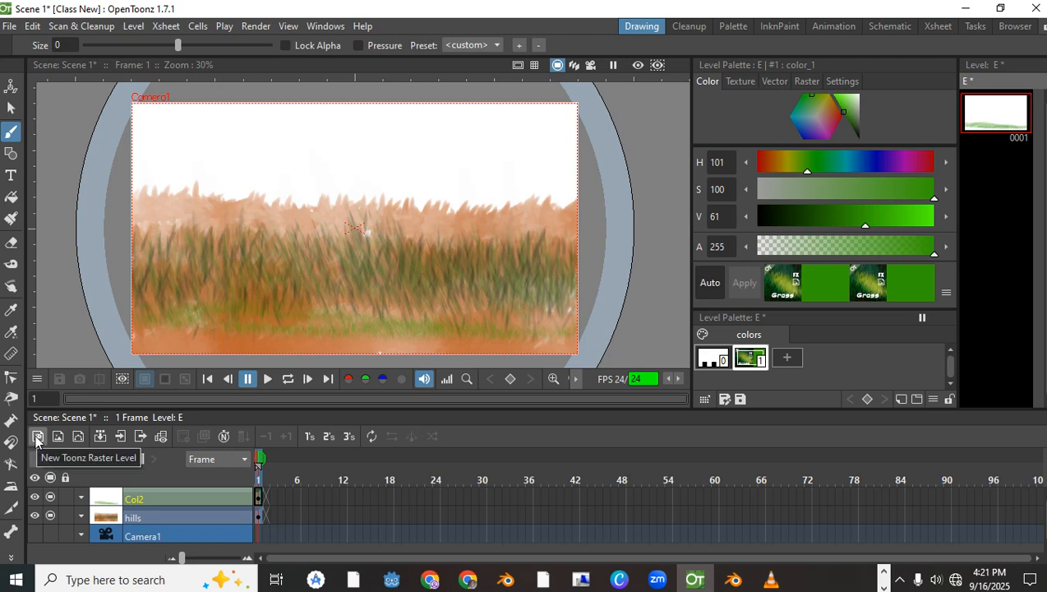
# Create a new Toonz Vector Level named F with the default settings.
pyautogui.click(78, 437)
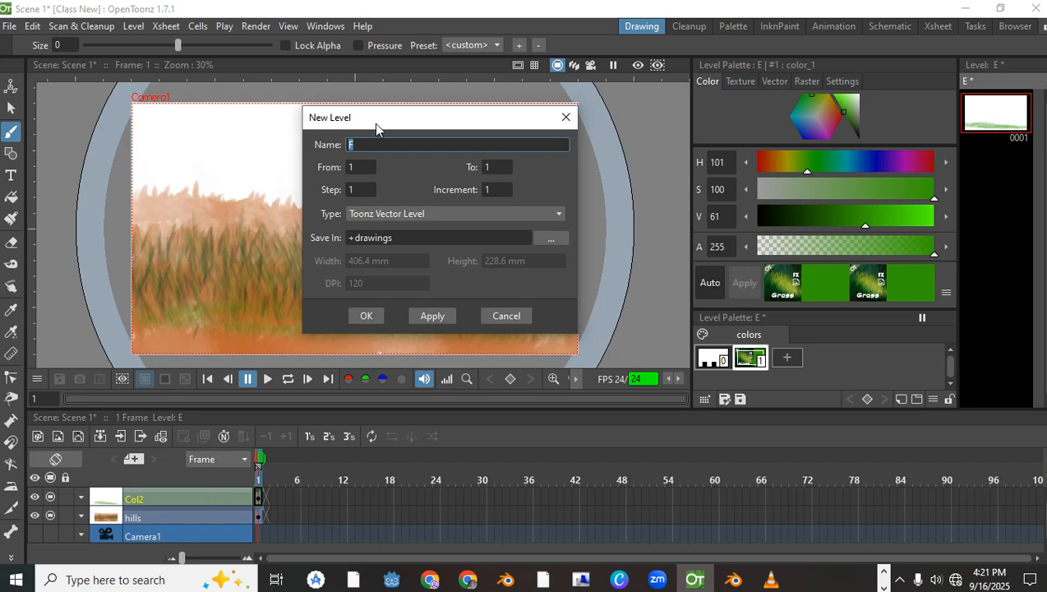
pyautogui.moveTo(379, 121); pyautogui.dragTo(320, 133)
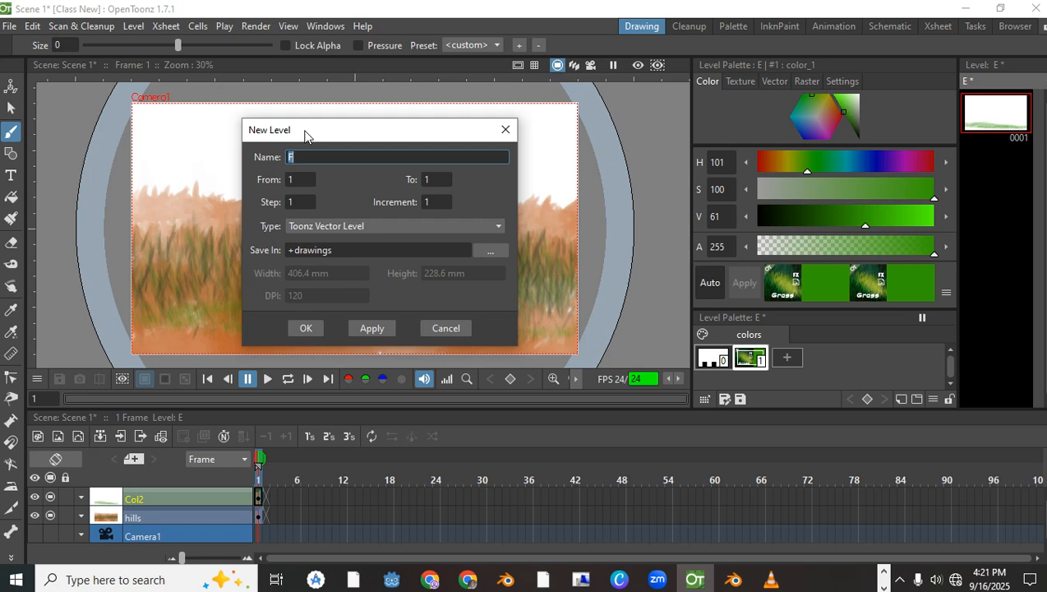
pyautogui.click(330, 231)
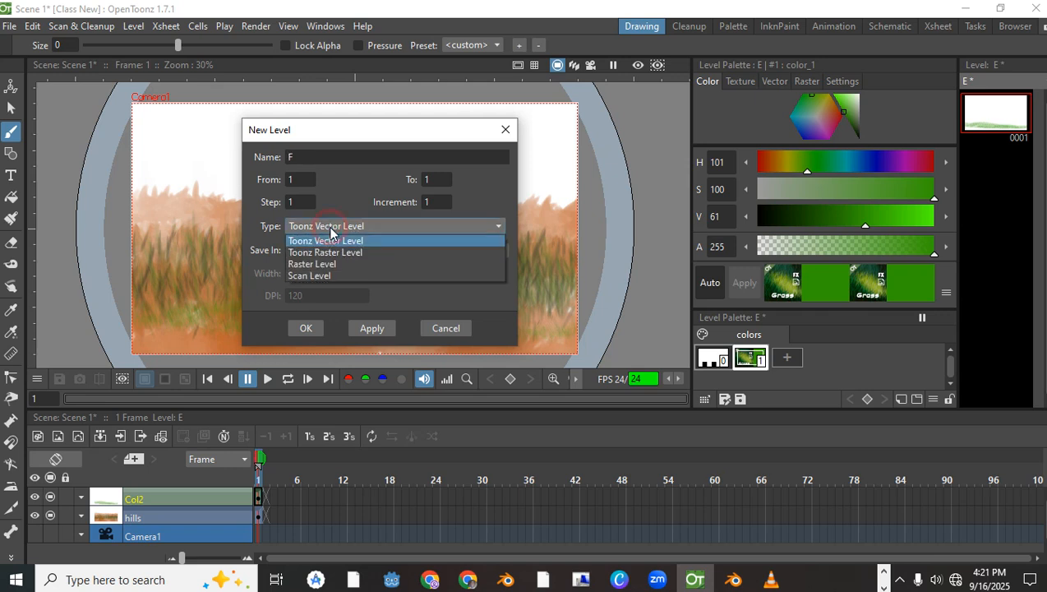
pyautogui.click(333, 230)
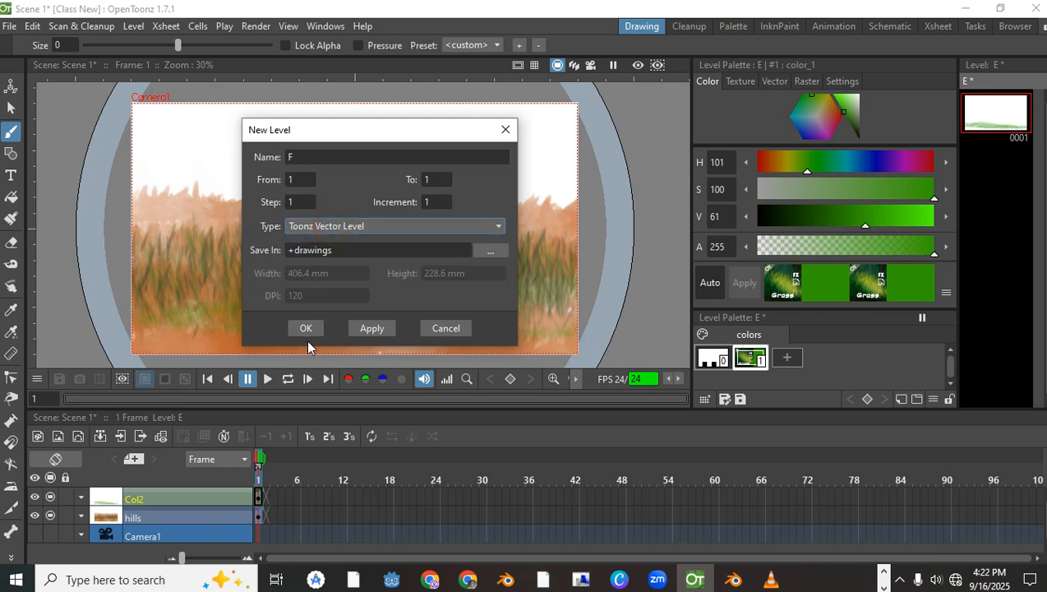
pyautogui.click(303, 334)
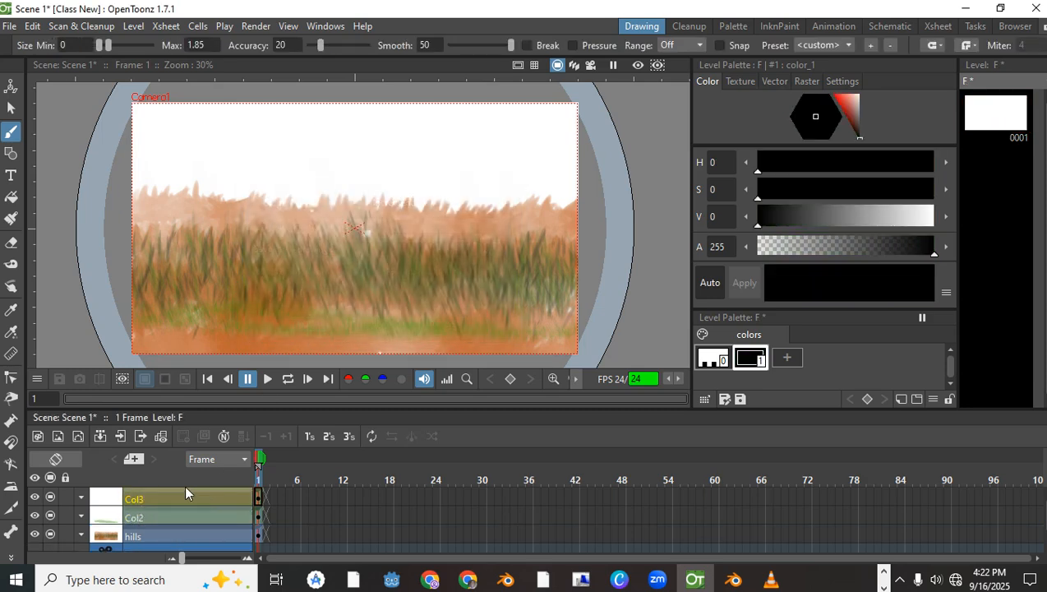
# Rename the Col2 column as "toon raster" and the hills column as "raster".
pyautogui.click(162, 513)
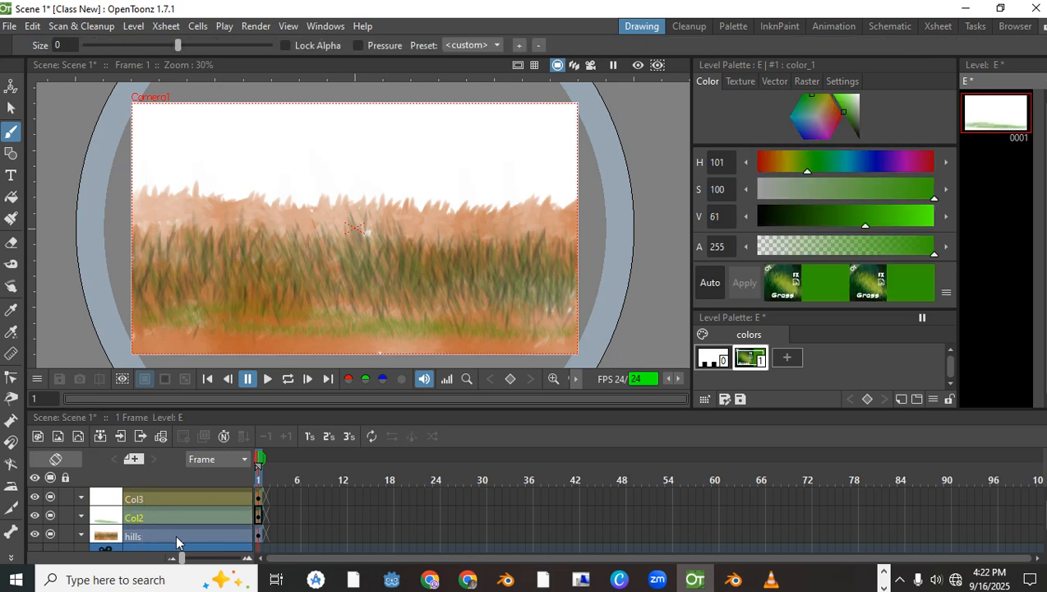
pyautogui.click(139, 538)
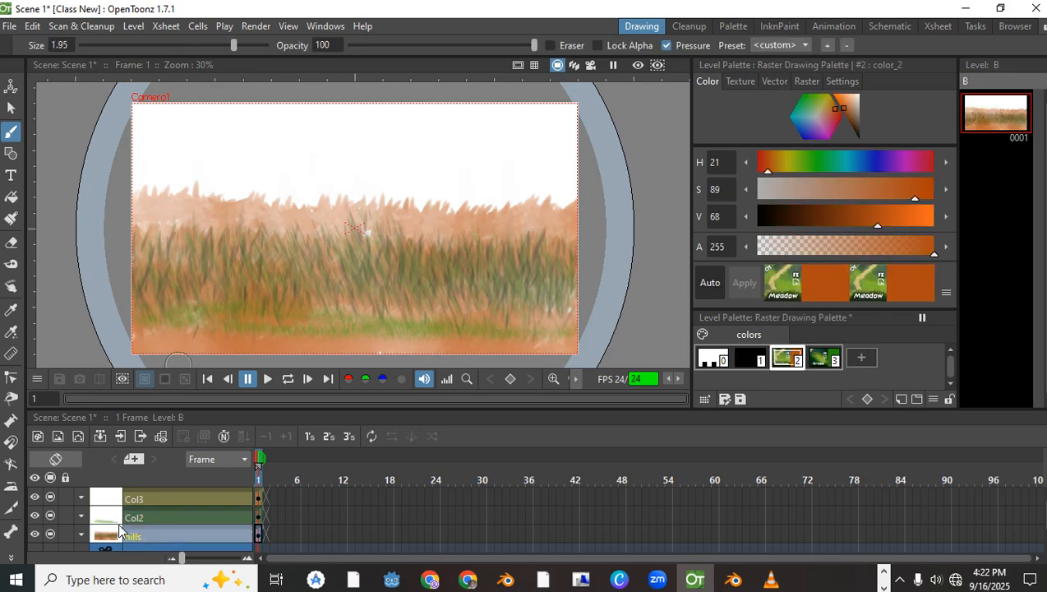
pyautogui.click(148, 493)
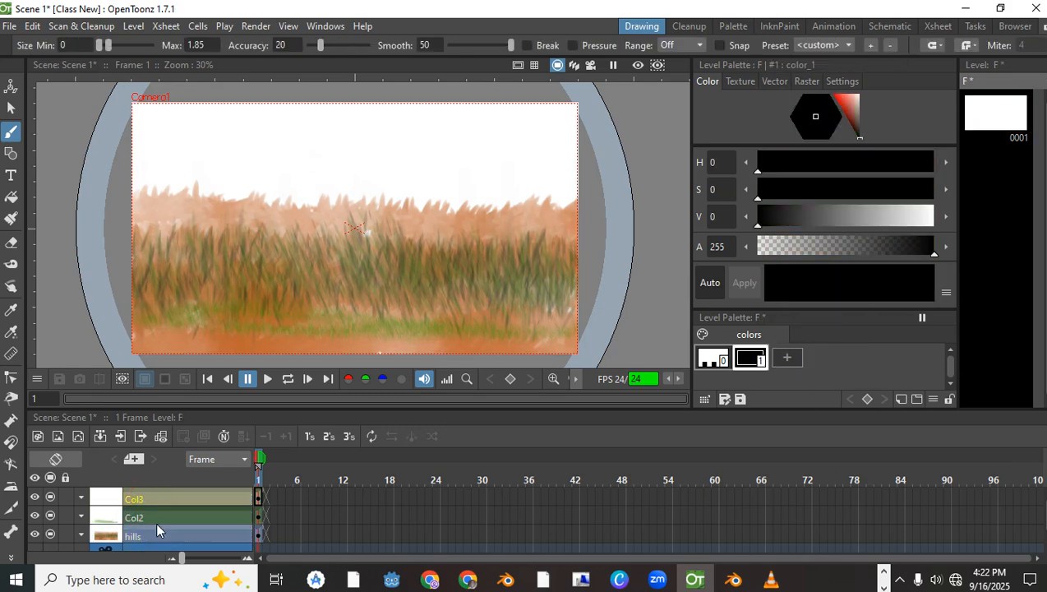
pyautogui.doubleClick(152, 516)
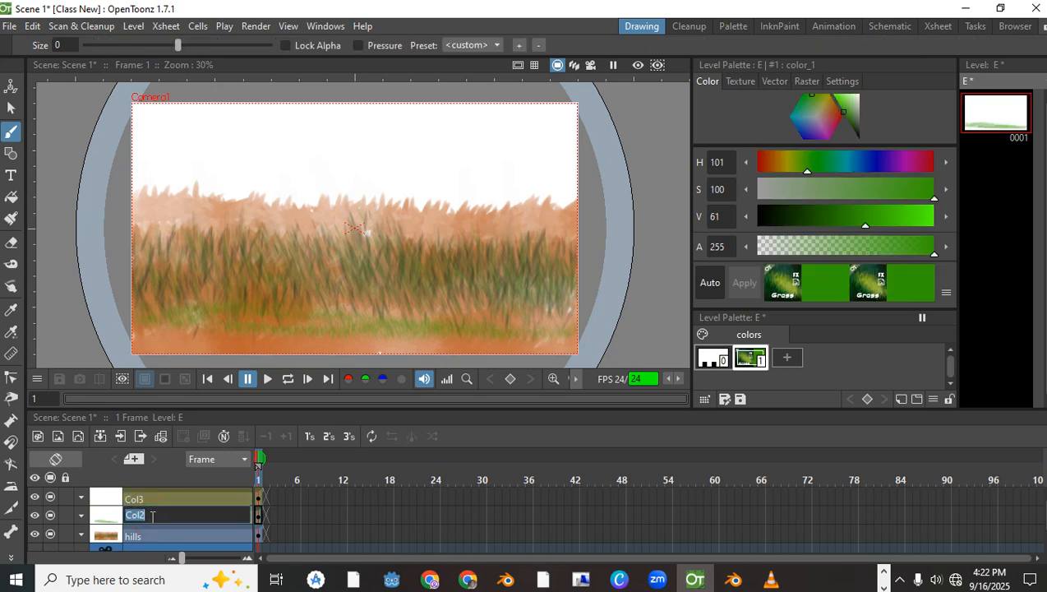
pyautogui.write('to')
pyautogui.click(153, 543)
pyautogui.doubleClick(154, 535)
pyautogui.write('raster')
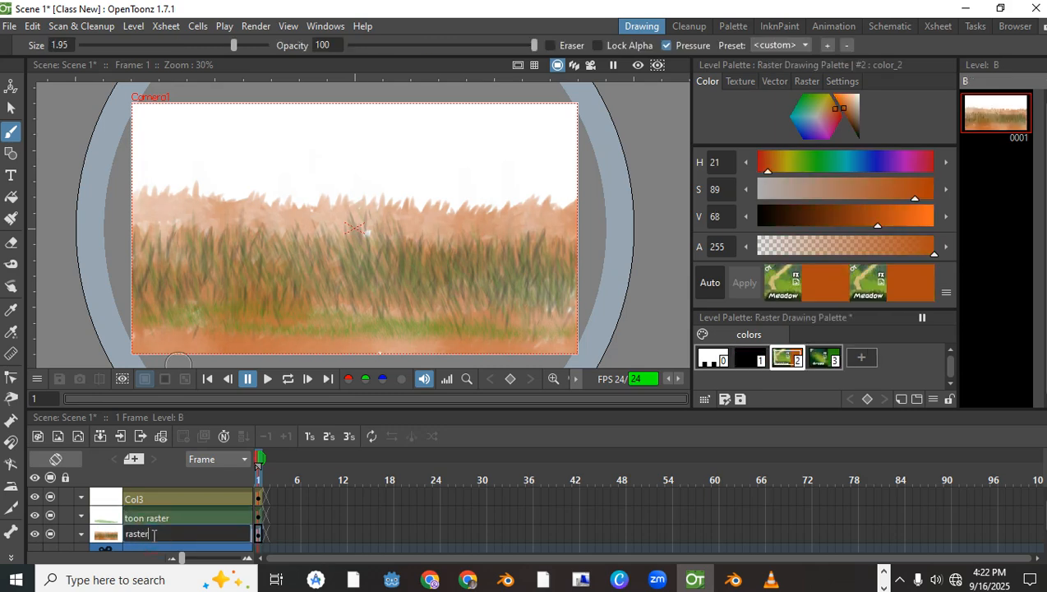
pyautogui.press('Return')
# Rename the Col3 column as "vector".
pyautogui.click(143, 498)
pyautogui.doubleClick(148, 499)
pyautogui.write('vector')
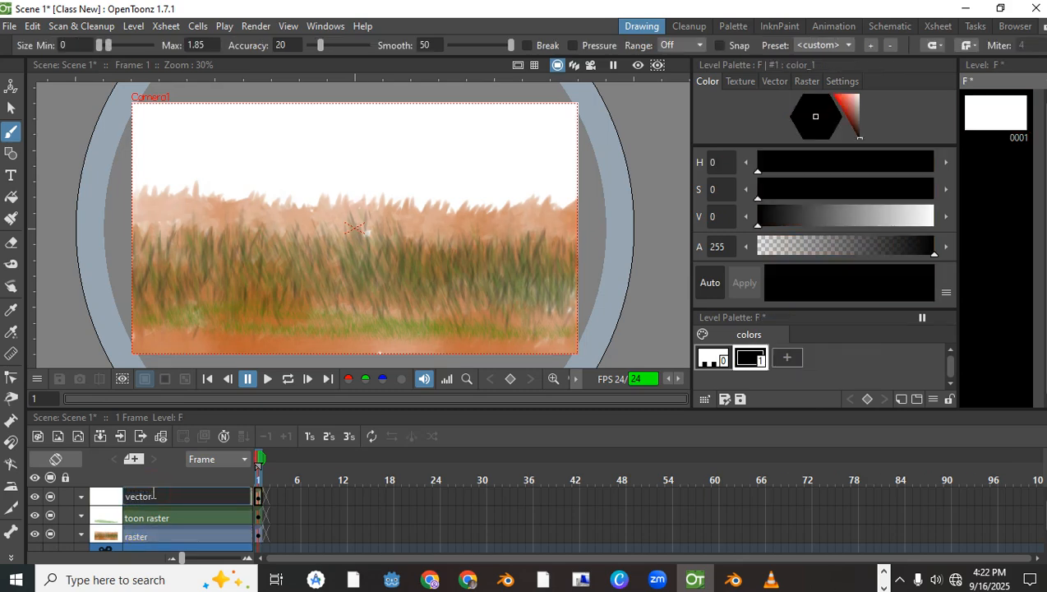
pyautogui.press('Return')
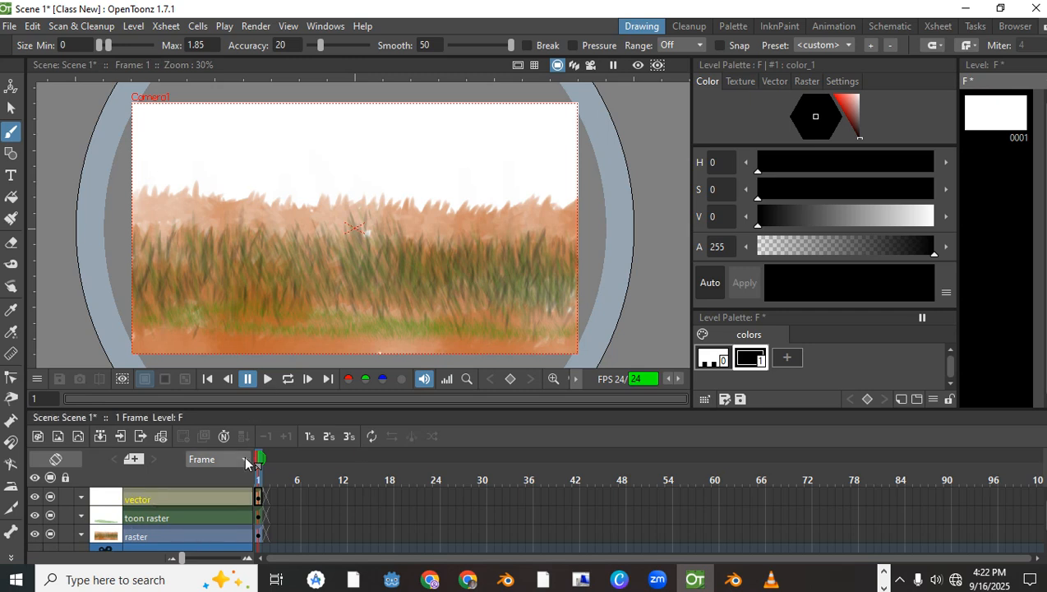
# Set the Geometric tool to the Rectangle shape for drawing on the vector column.
pyautogui.scroll(-1, 355, 225)
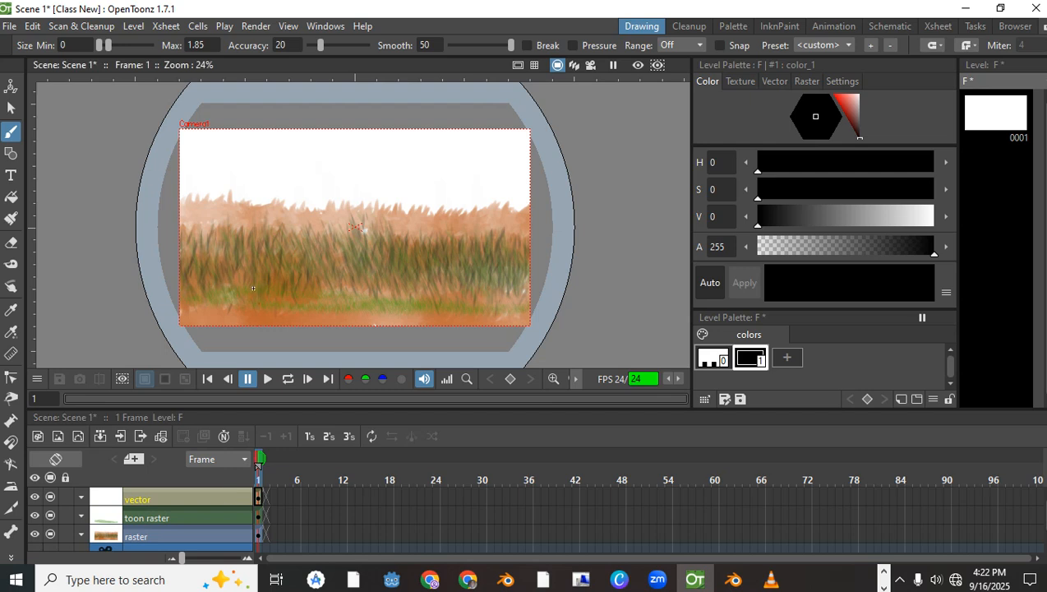
pyautogui.click(9, 154)
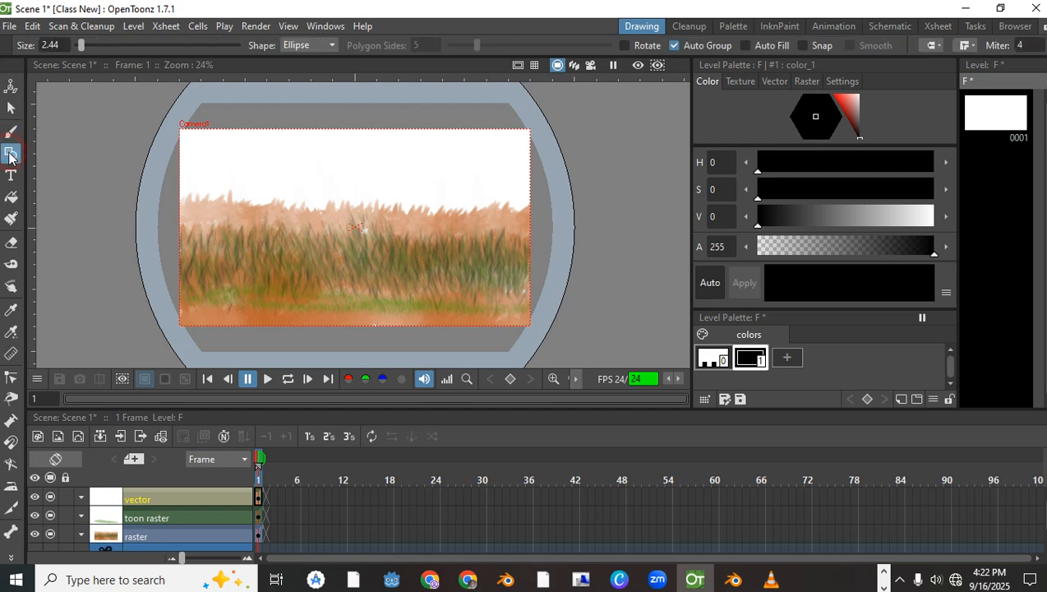
pyautogui.click(300, 45)
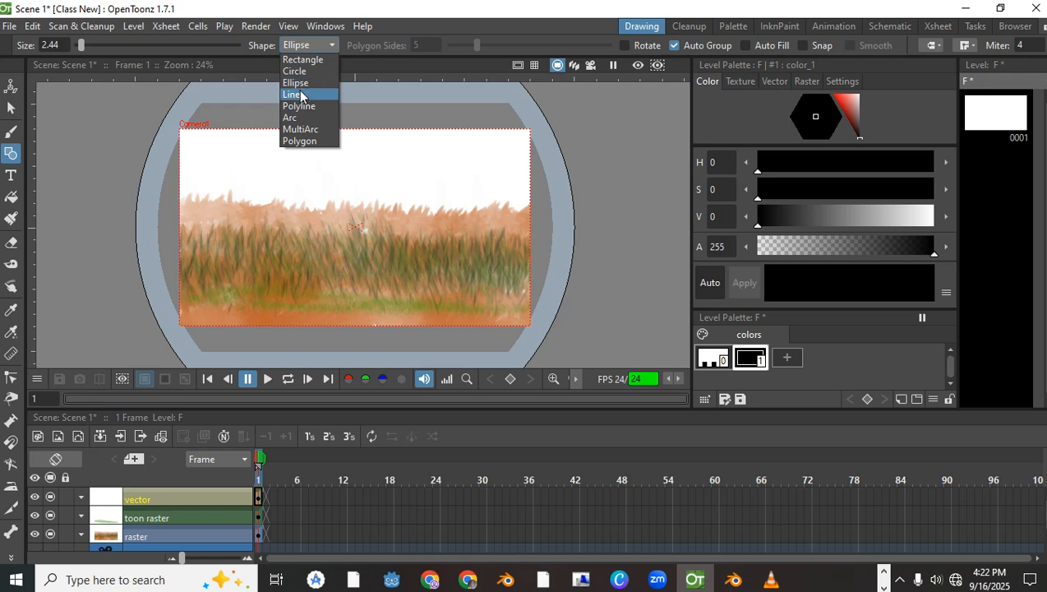
pyautogui.click(303, 59)
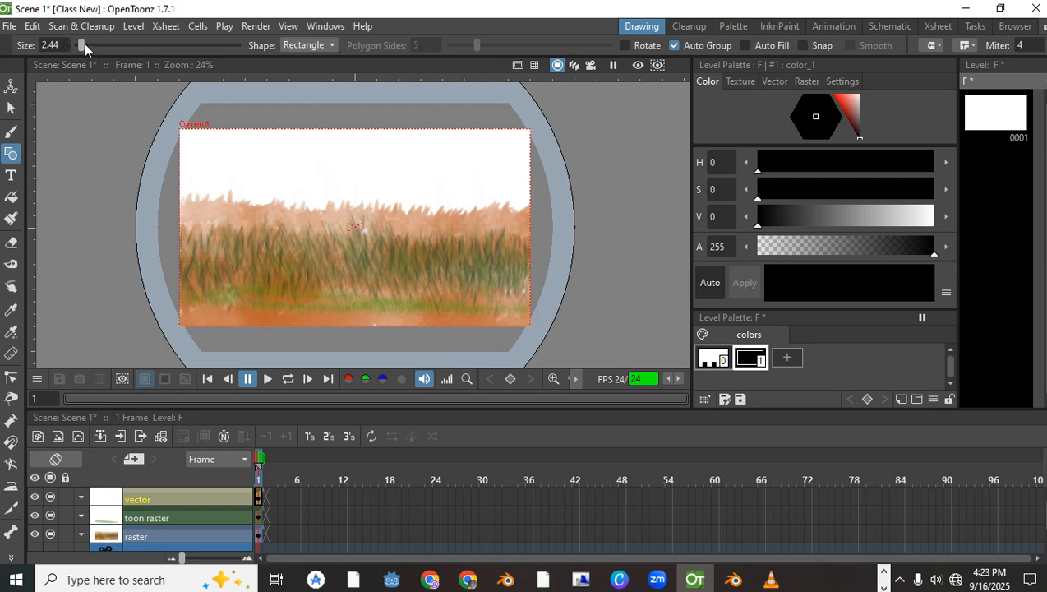
# Draw an unfilled black rectangle across the full width of the lower grass, with outline size 7.8 and Auto Fill off.
pyautogui.moveTo(81, 46); pyautogui.dragTo(91, 48)
pyautogui.click(745, 46)
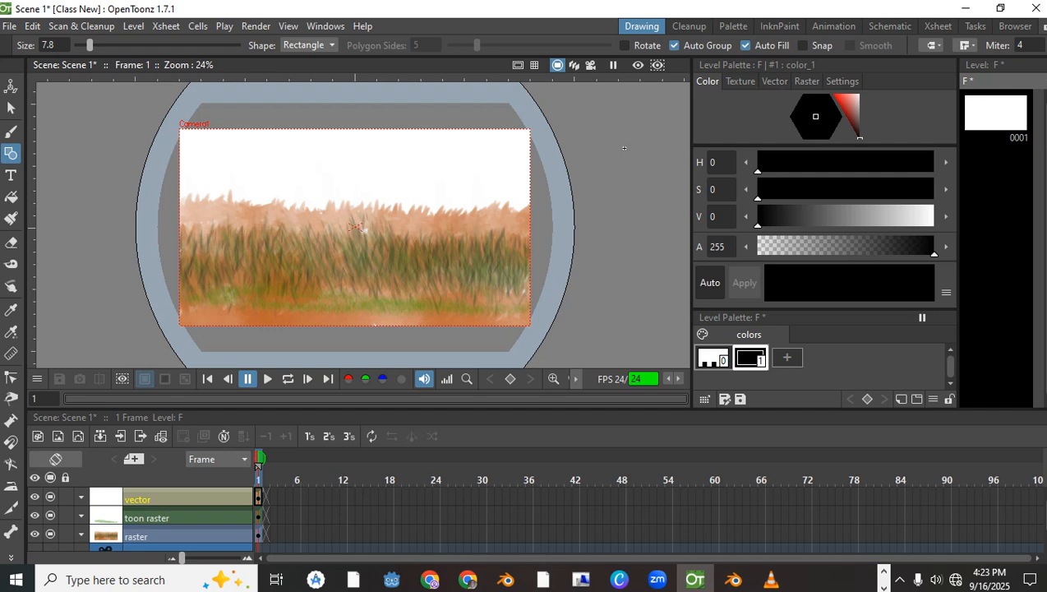
pyautogui.click(745, 45)
pyautogui.moveTo(180, 254)
pyautogui.mouseDown()
pyautogui.moveTo(227, 276)
pyautogui.moveTo(457, 325)
pyautogui.moveTo(530, 316)
pyautogui.mouseUp()
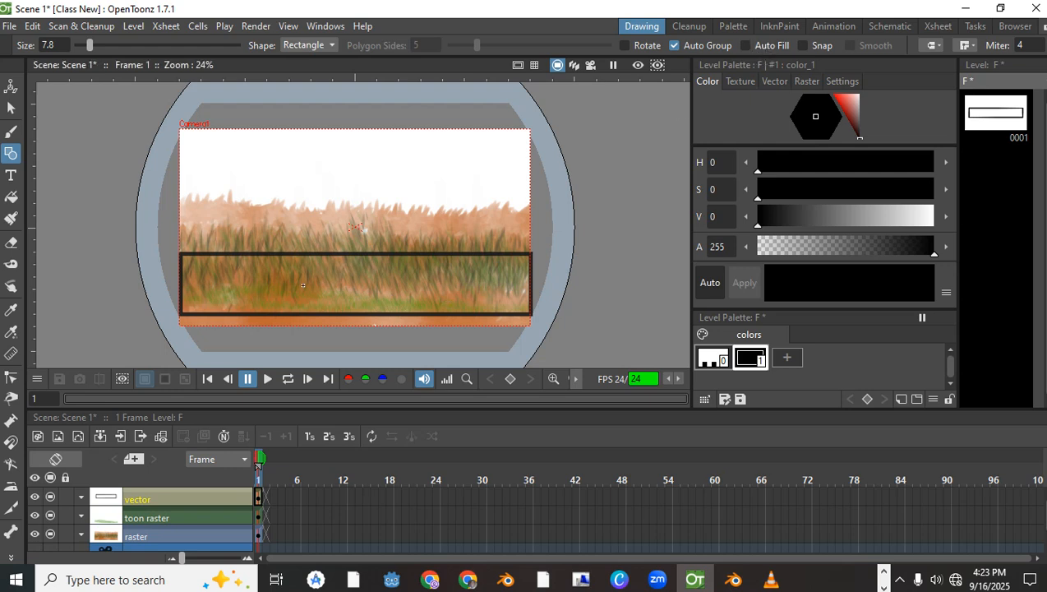
# Fill the rectangle with black, and undo both the fill and the rectangle.
pyautogui.click(10, 199)
pyautogui.click(239, 276)
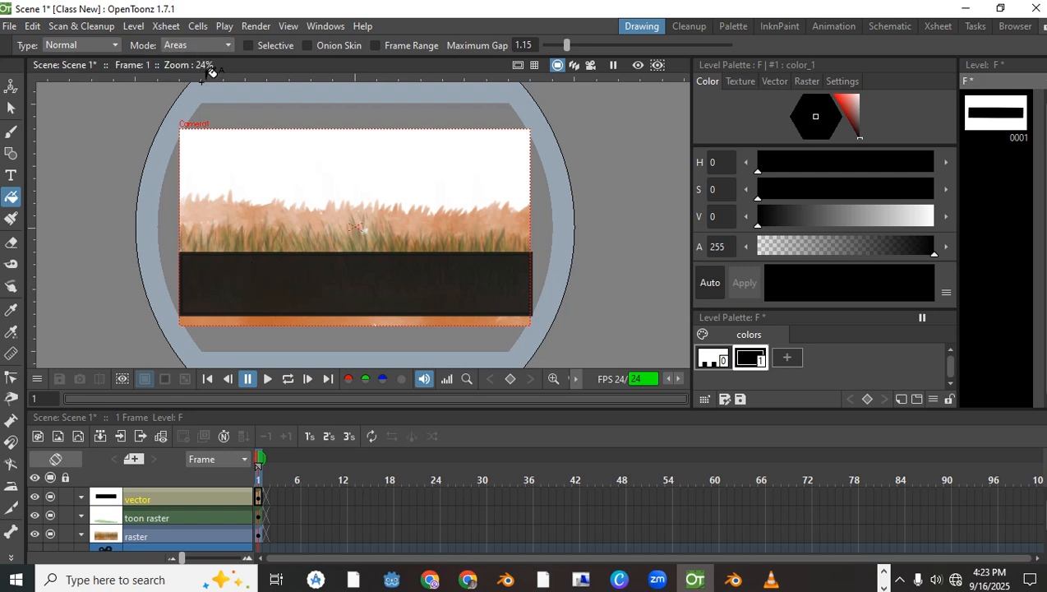
pyautogui.hotkey('ctrl', 'z')
pyautogui.hotkey('ctrl', 'z')
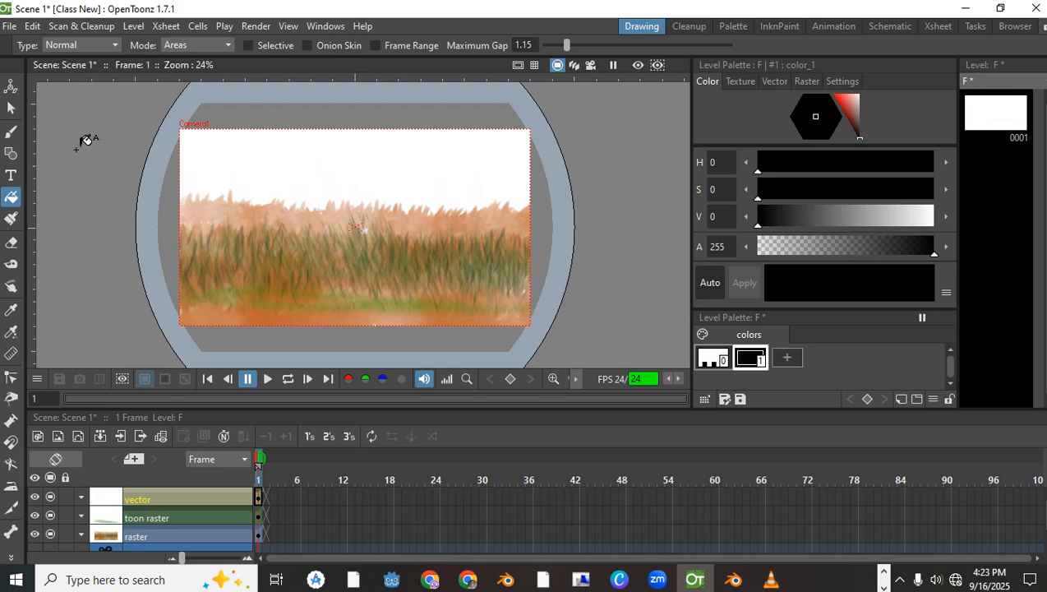
# Draw a black rectangle across the full width of the lower grass, with outline size 4.39 and Auto Fill on.
pyautogui.click(10, 154)
pyautogui.moveTo(90, 43); pyautogui.dragTo(85, 44)
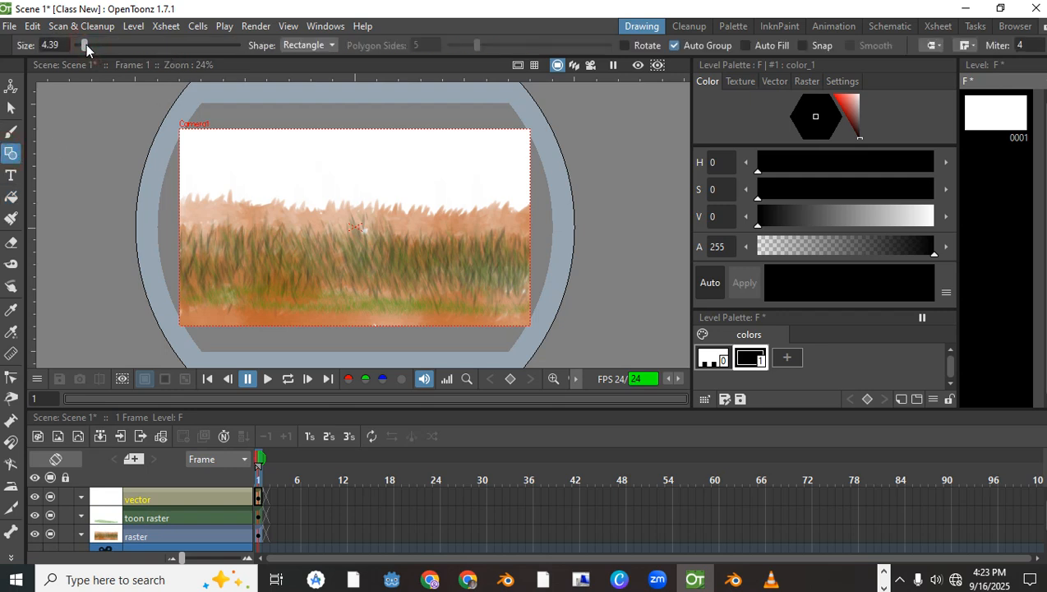
pyautogui.click(746, 47)
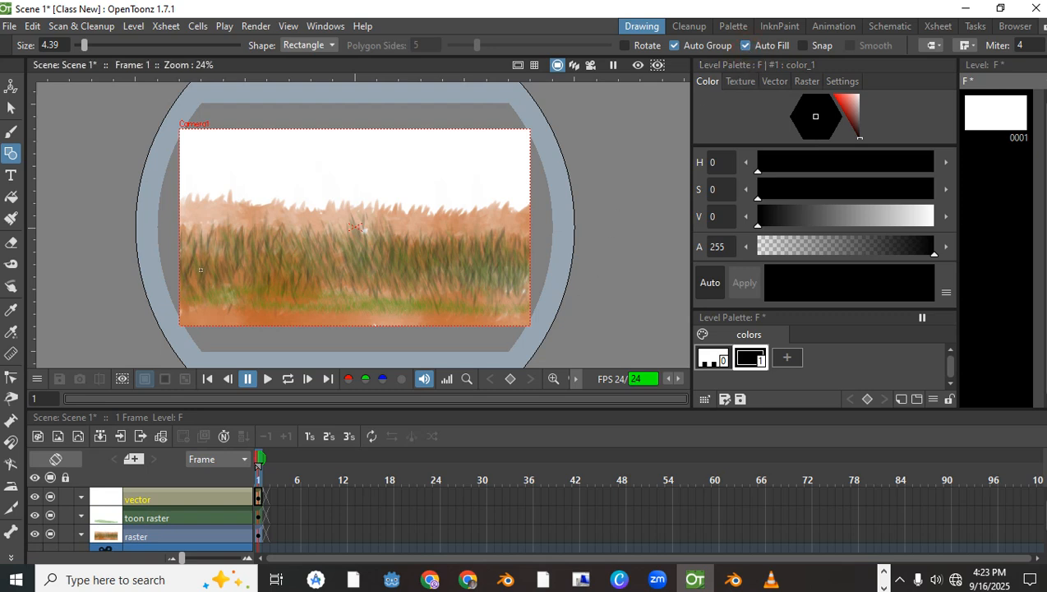
pyautogui.moveTo(177, 259); pyautogui.dragTo(531, 314)
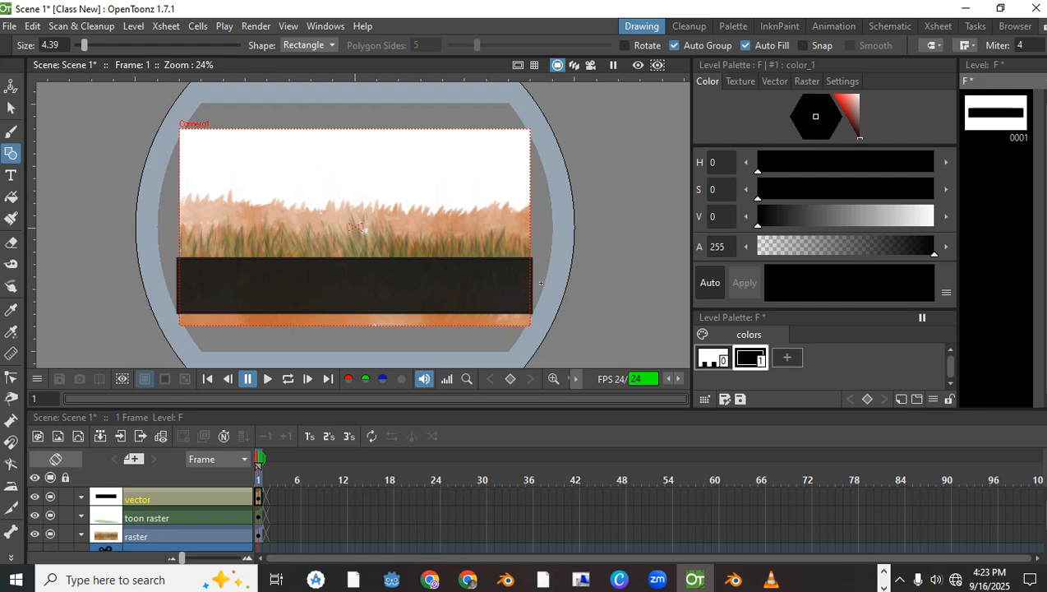
# Select the black rectangle and stretch its edges and upper corner, scaling it to about 102% horizontally and 116% vertically.
pyautogui.click(11, 107)
pyautogui.click(240, 270)
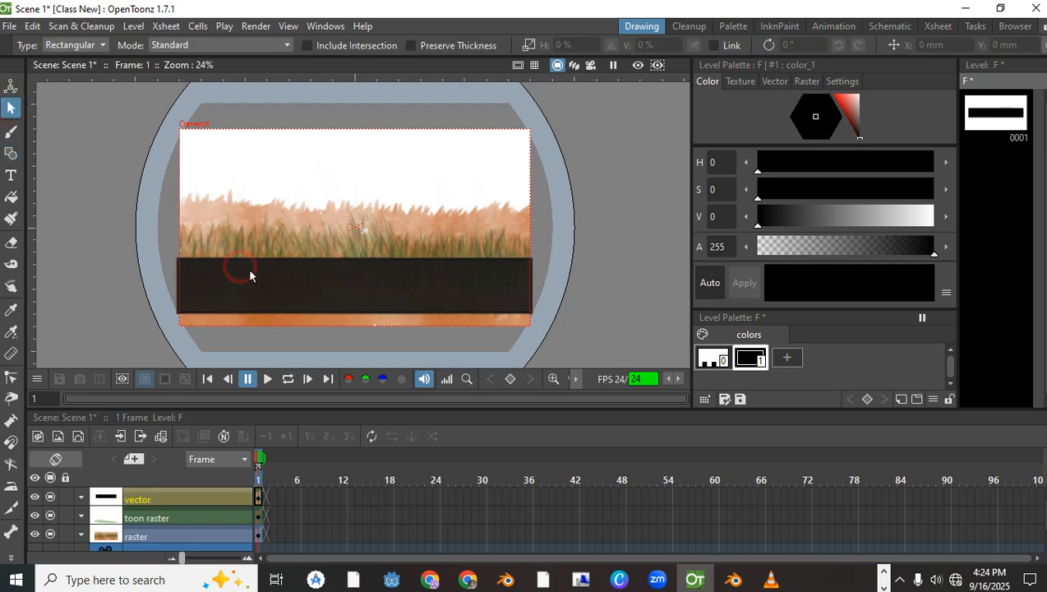
pyautogui.moveTo(354, 257)
pyautogui.mouseDown()
pyautogui.moveTo(354, 241)
pyautogui.moveTo(354, 256)
pyautogui.mouseUp()
pyautogui.moveTo(352, 312); pyautogui.dragTo(352, 317)
pyautogui.click(357, 257)
pyautogui.moveTo(358, 257); pyautogui.dragTo(358, 260)
pyautogui.moveTo(533, 260); pyautogui.dragTo(540, 251)
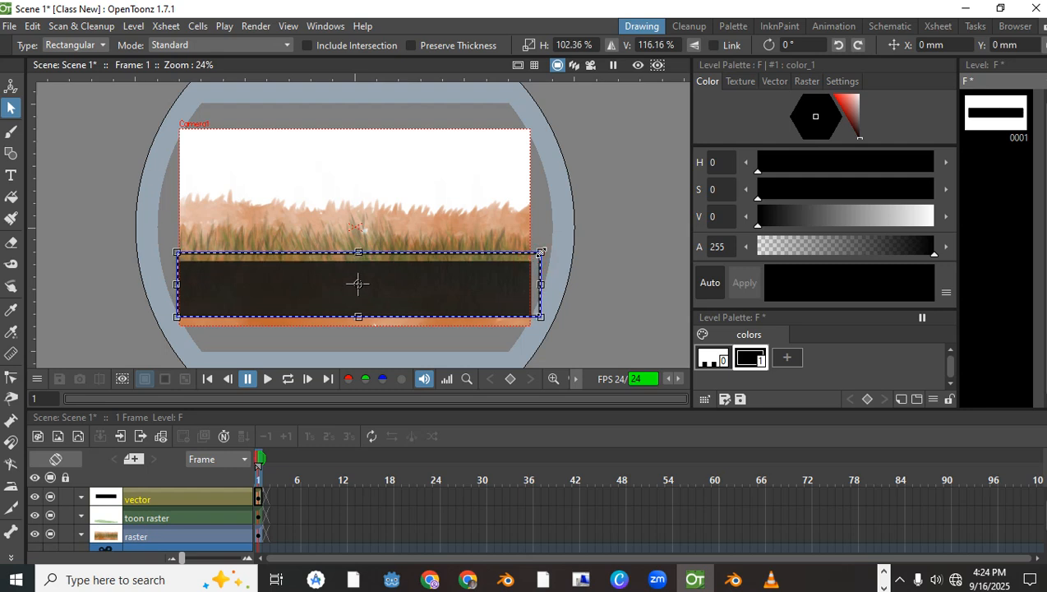
# Stretch one end of the black rectangle outward to about 104% width and move the rectangle about 2.7 mm down.
pyautogui.moveTo(177, 284); pyautogui.dragTo(172, 284)
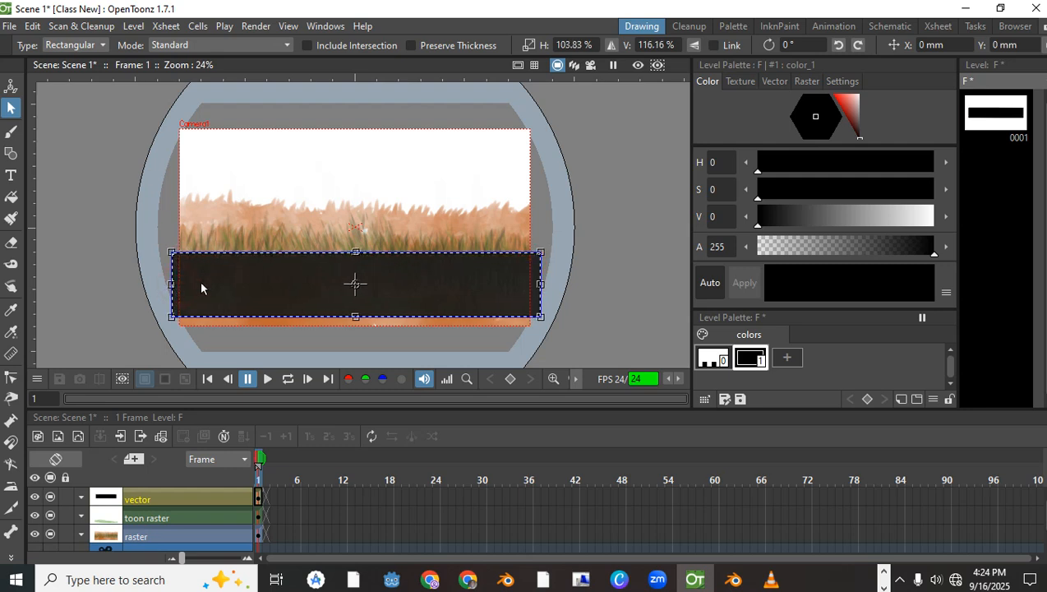
pyautogui.moveTo(356, 247); pyautogui.dragTo(356, 250)
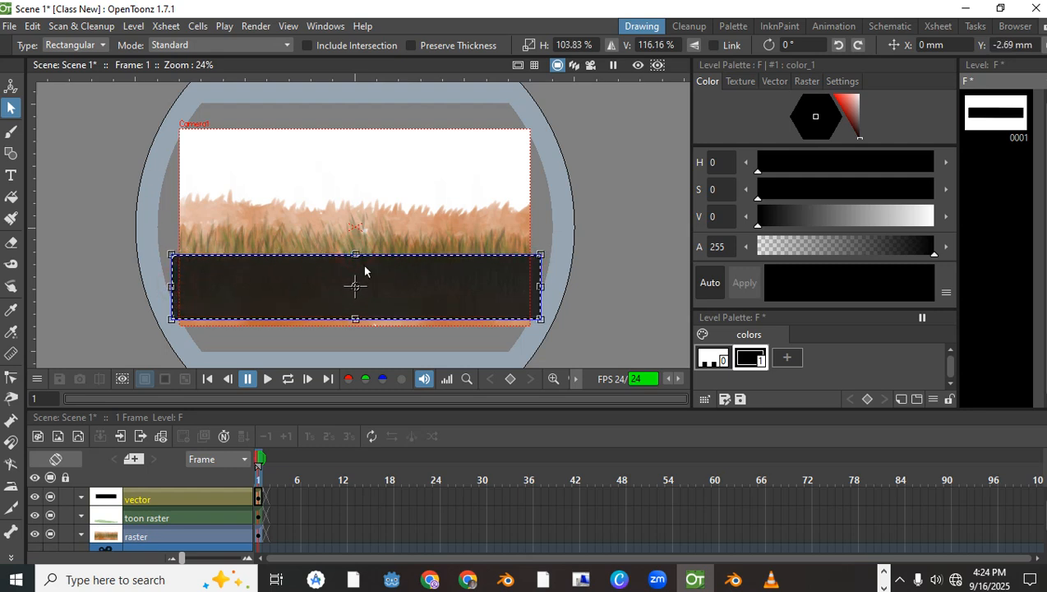
pyautogui.click(584, 231)
pyautogui.scroll(3, 381, 304)
pyautogui.scroll(-4, 369, 293)
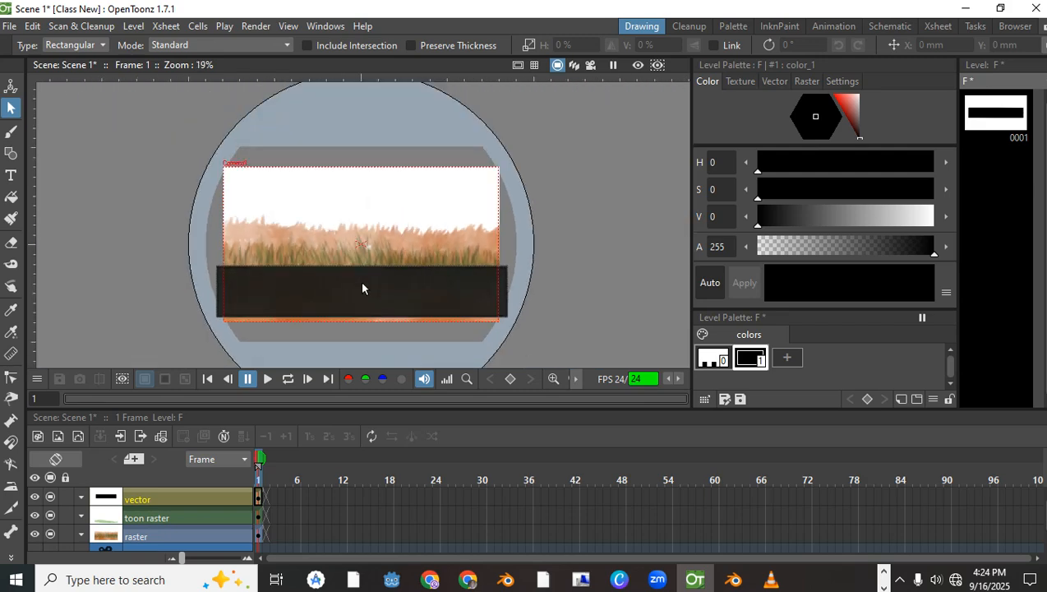
# Pull both ends of the black rectangle inward to about 96% of its width so they meet the camera frame.
pyautogui.click(220, 291)
pyautogui.moveTo(217, 288); pyautogui.dragTo(221, 289)
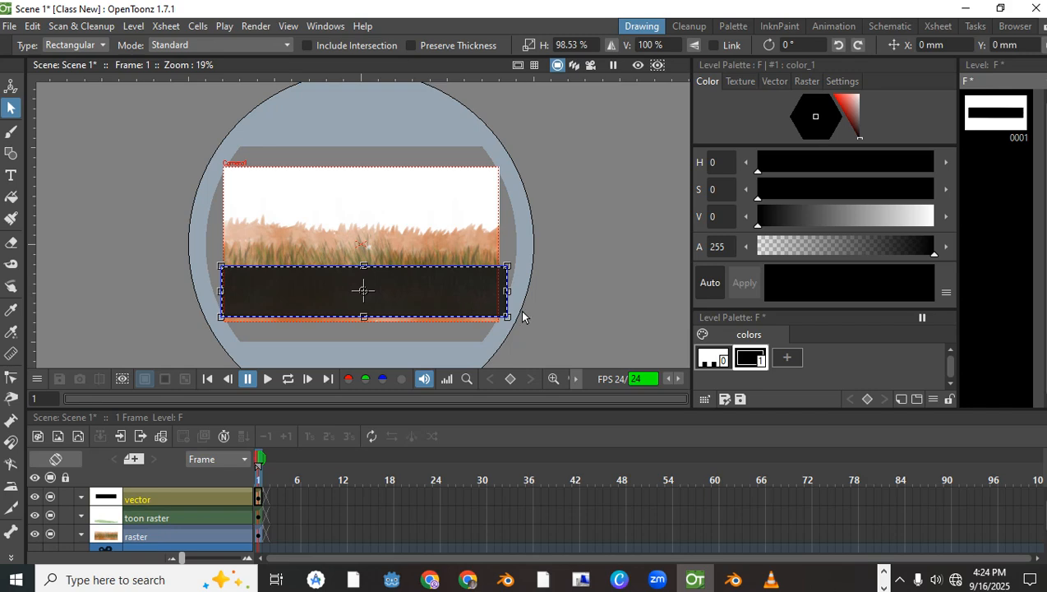
pyautogui.moveTo(507, 291); pyautogui.dragTo(498, 291)
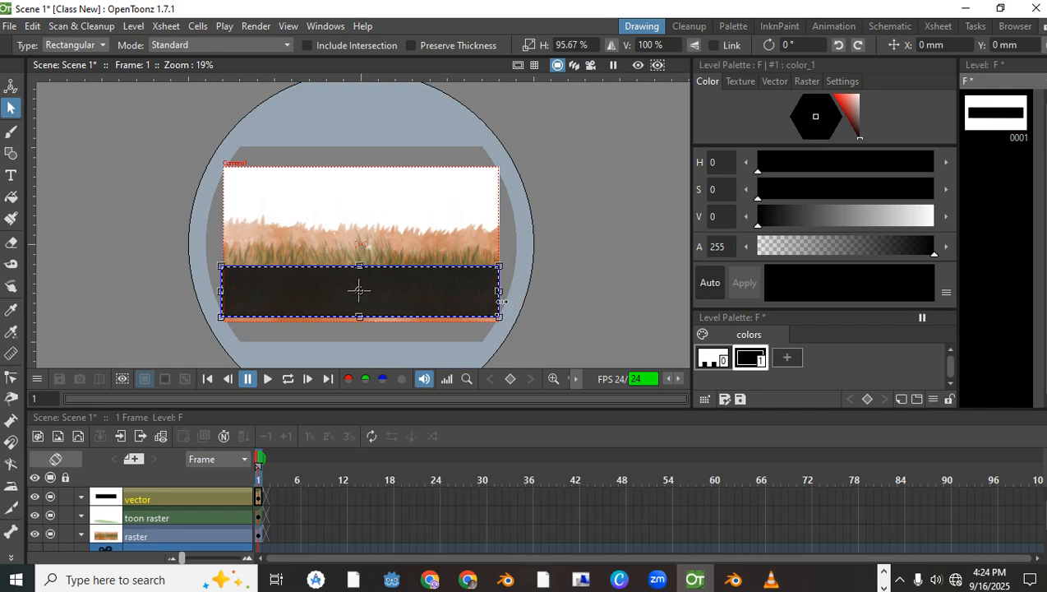
pyautogui.click(579, 280)
pyautogui.scroll(3, 448, 304)
pyautogui.scroll(1, 121, 289)
pyautogui.moveTo(88, 279); pyautogui.dragTo(187, 251)
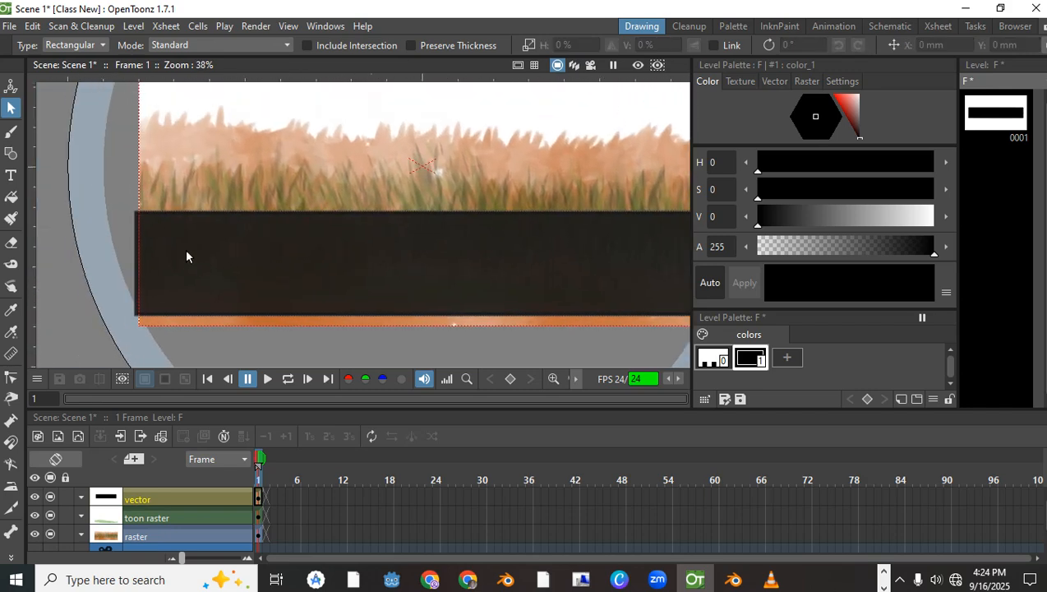
pyautogui.moveTo(472, 260); pyautogui.dragTo(252, 244)
pyautogui.scroll(-4, 388, 238)
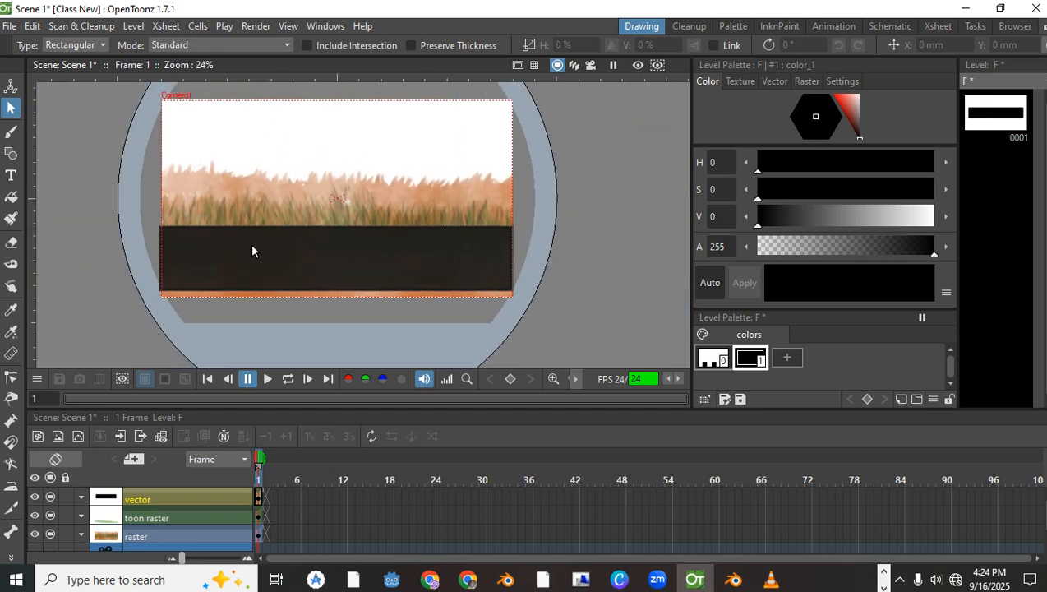
# Add a white style (V 100) to the palette and draw a small white rectangle near the left end of the black road.
pyautogui.click(11, 153)
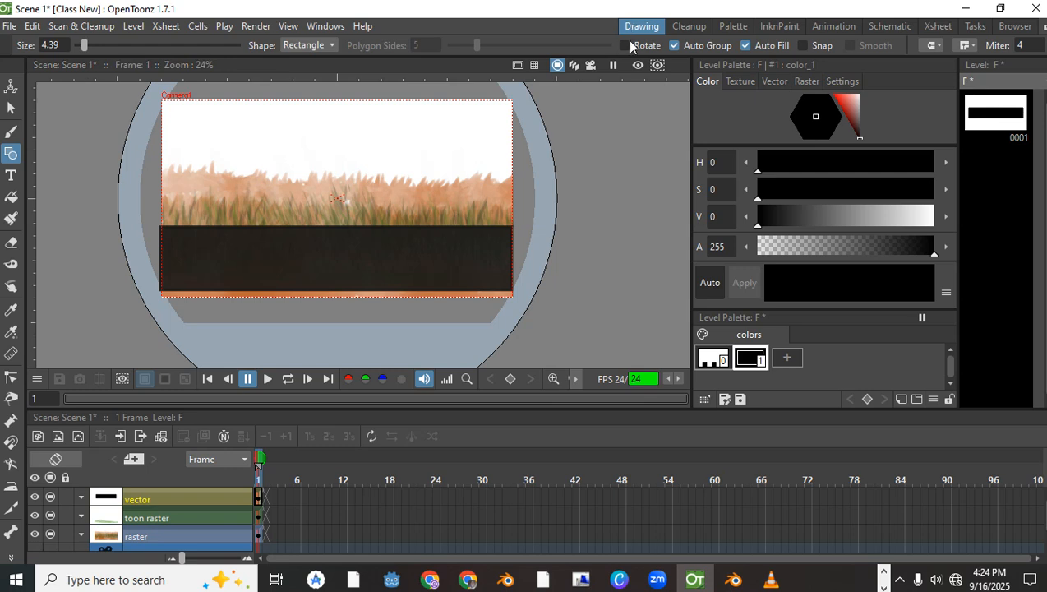
pyautogui.click(787, 355)
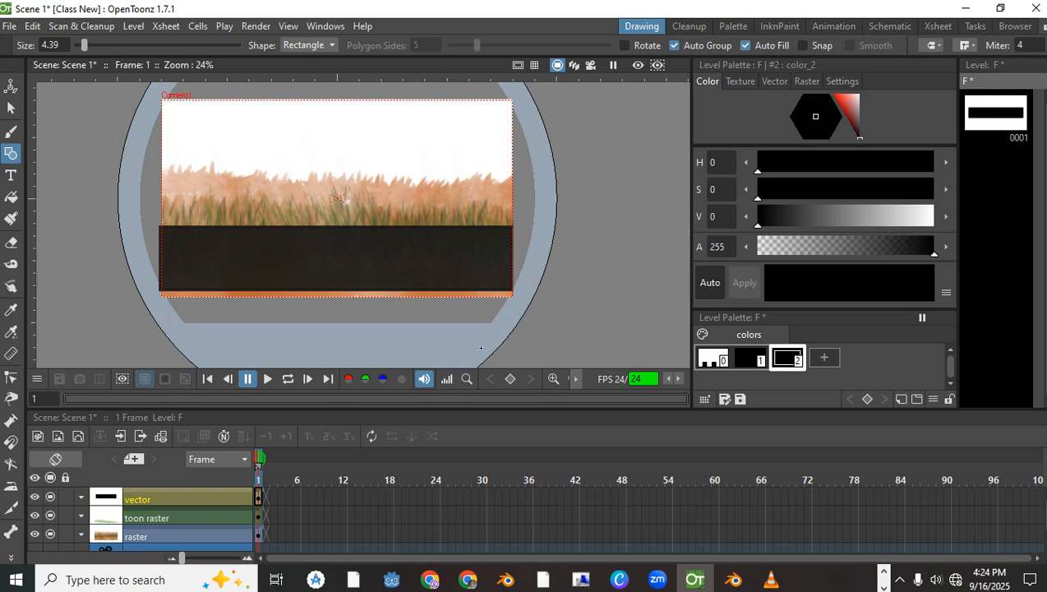
pyautogui.moveTo(855, 215); pyautogui.dragTo(965, 202)
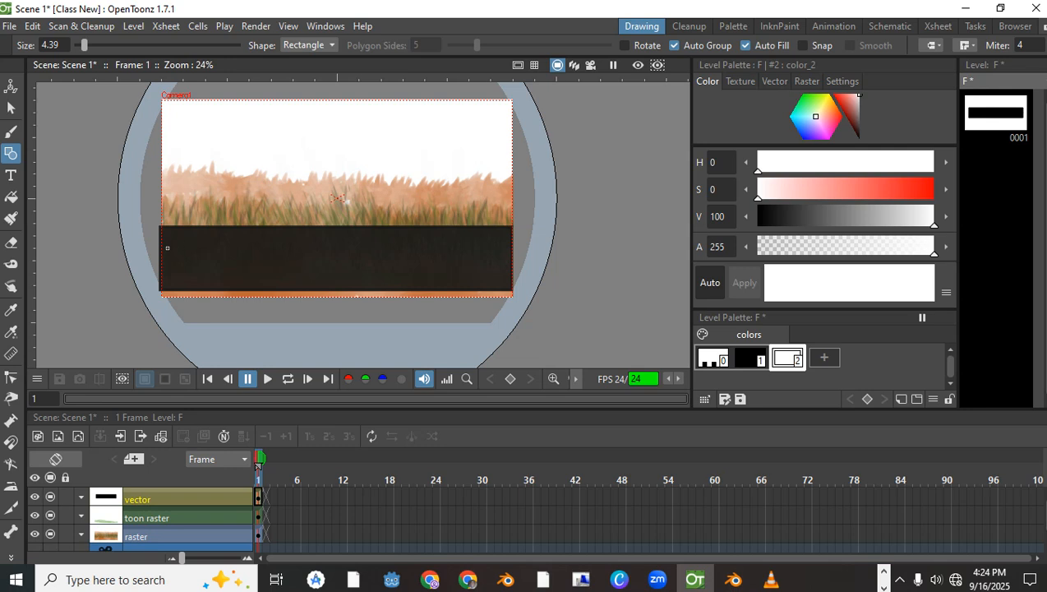
pyautogui.moveTo(172, 253); pyautogui.dragTo(268, 262)
pyautogui.hotkey('ctrl', 'z')
# Duplicate the white dash and place the copy about 73.6 mm to the right and 7.7 mm up on the road.
pyautogui.click(11, 108)
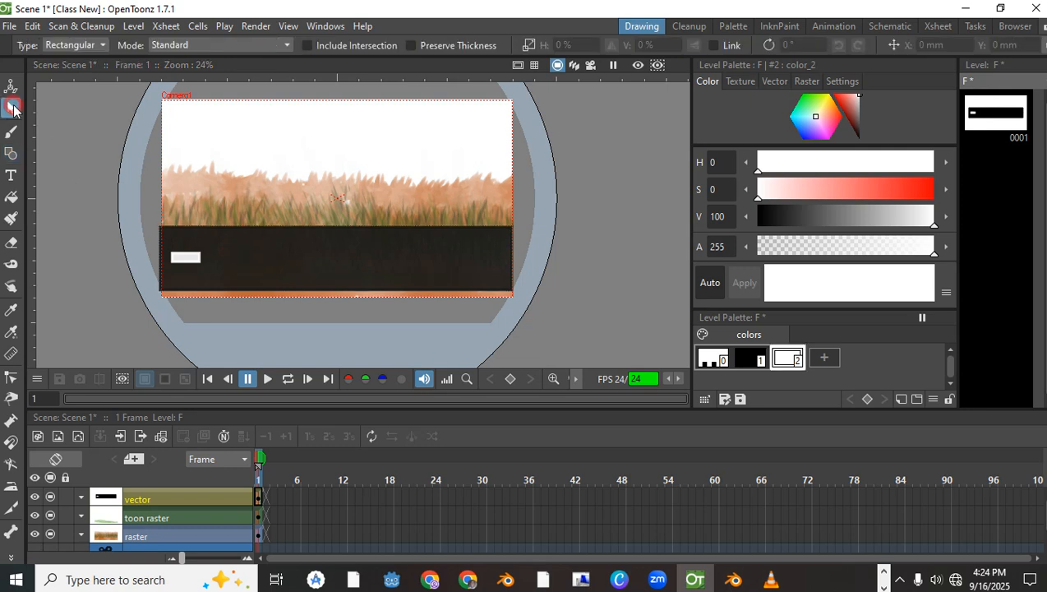
pyautogui.click(186, 256)
pyautogui.scroll(3, 189, 271)
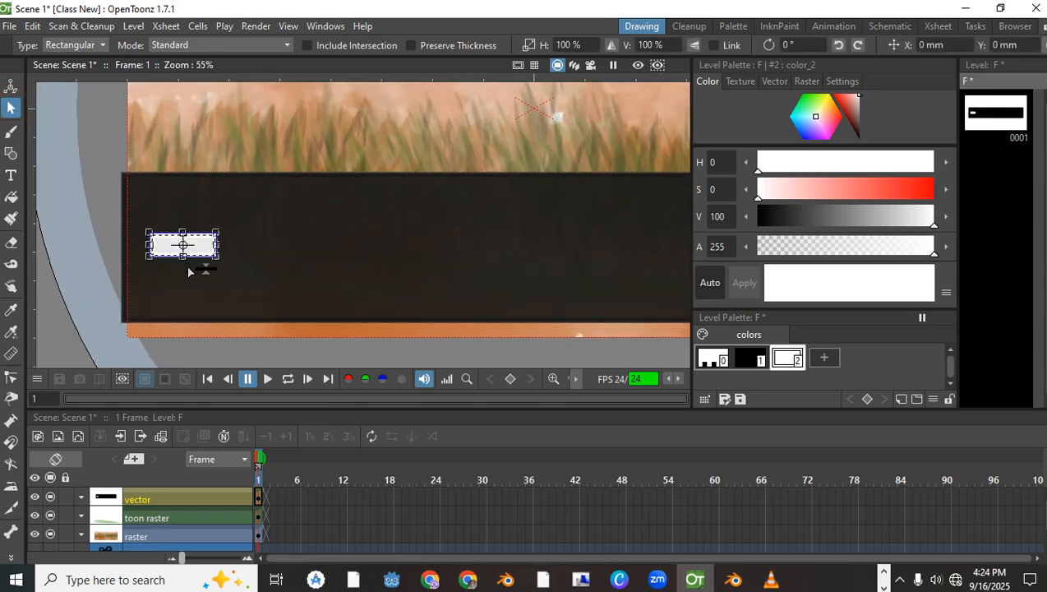
pyautogui.scroll(1, 203, 240)
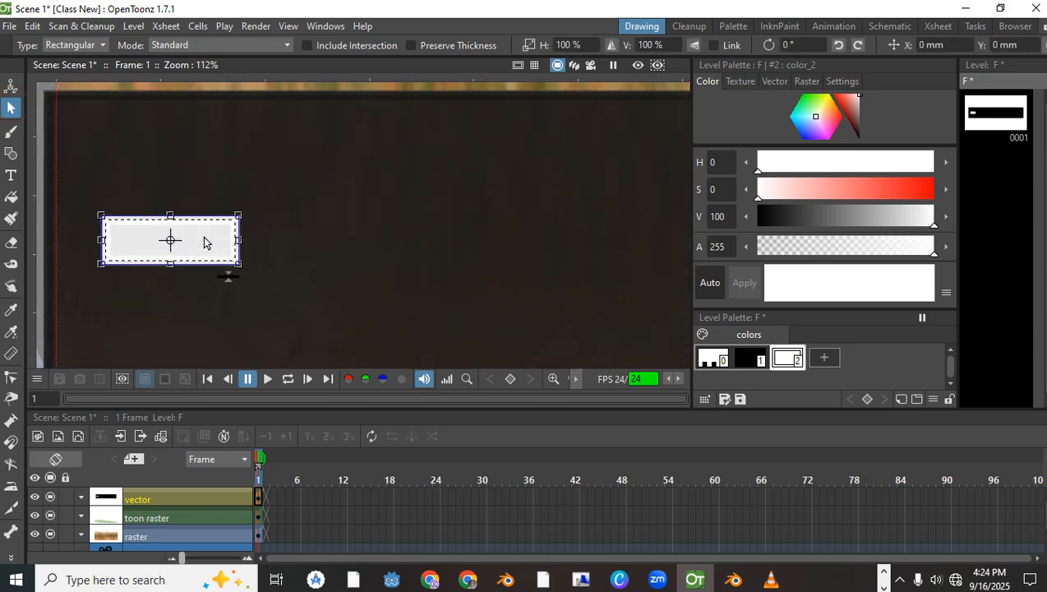
pyautogui.hotkey('ctrl', 'v')
pyautogui.moveTo(203, 240); pyautogui.dragTo(514, 221)
pyautogui.moveTo(485, 212); pyautogui.dragTo(198, 192)
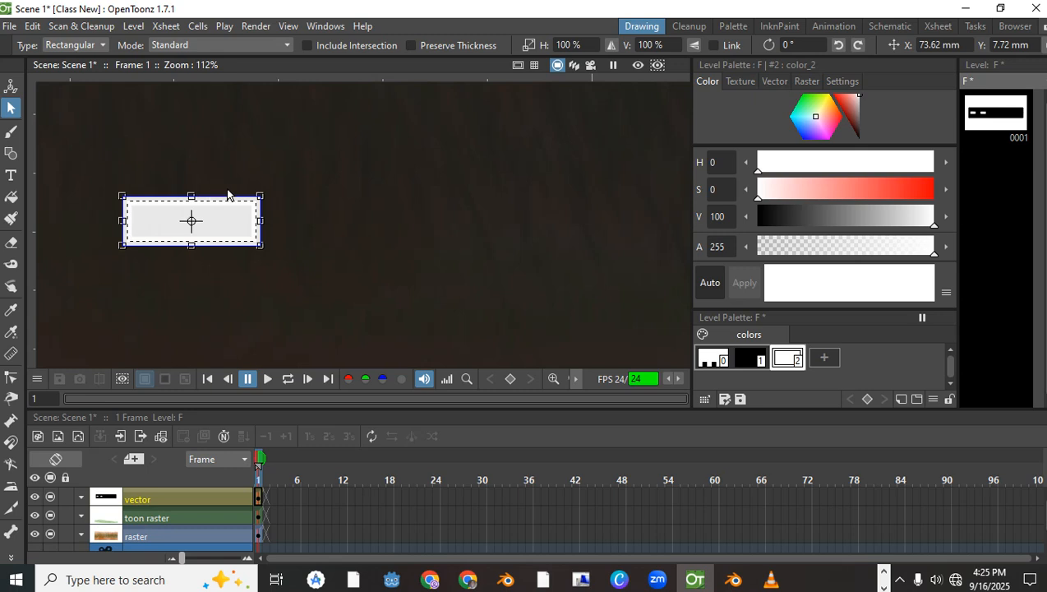
# Paste another copy of the white dash and place it further right on the road as the third dash.
pyautogui.scroll(-4, 227, 193)
pyautogui.moveTo(160, 200)
pyautogui.mouseDown()
pyautogui.moveTo(210, 209)
pyautogui.moveTo(173, 212)
pyautogui.mouseUp()
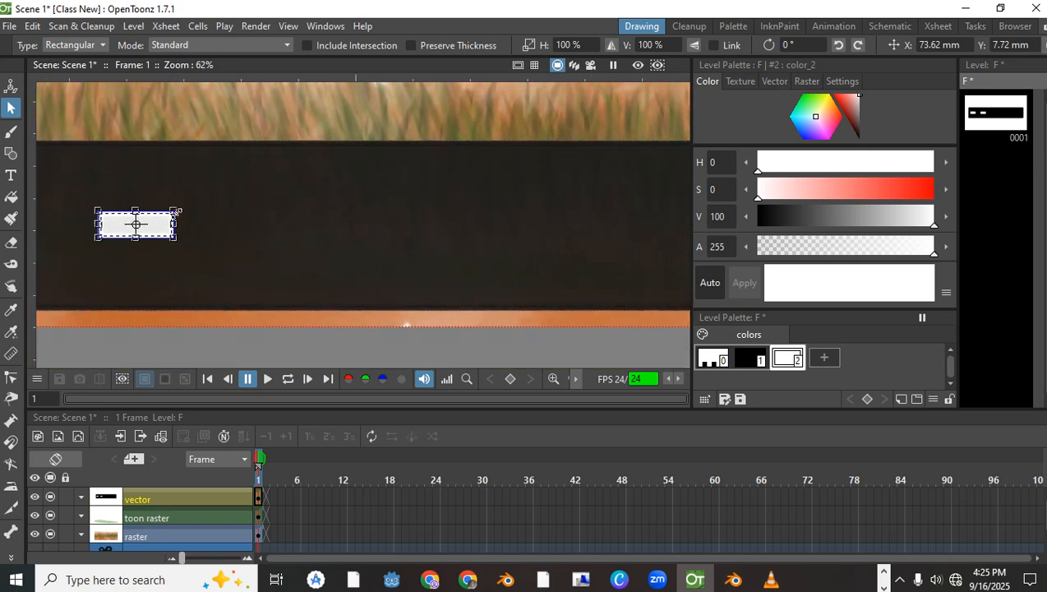
pyautogui.hotkey('ctrl', 'v')
pyautogui.click(168, 233)
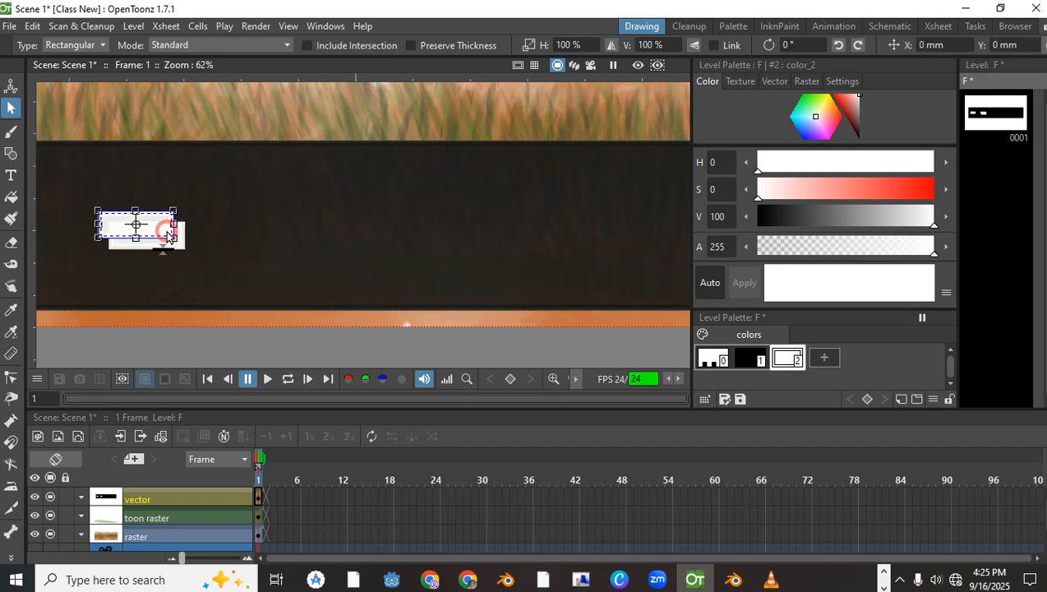
pyautogui.click(158, 221)
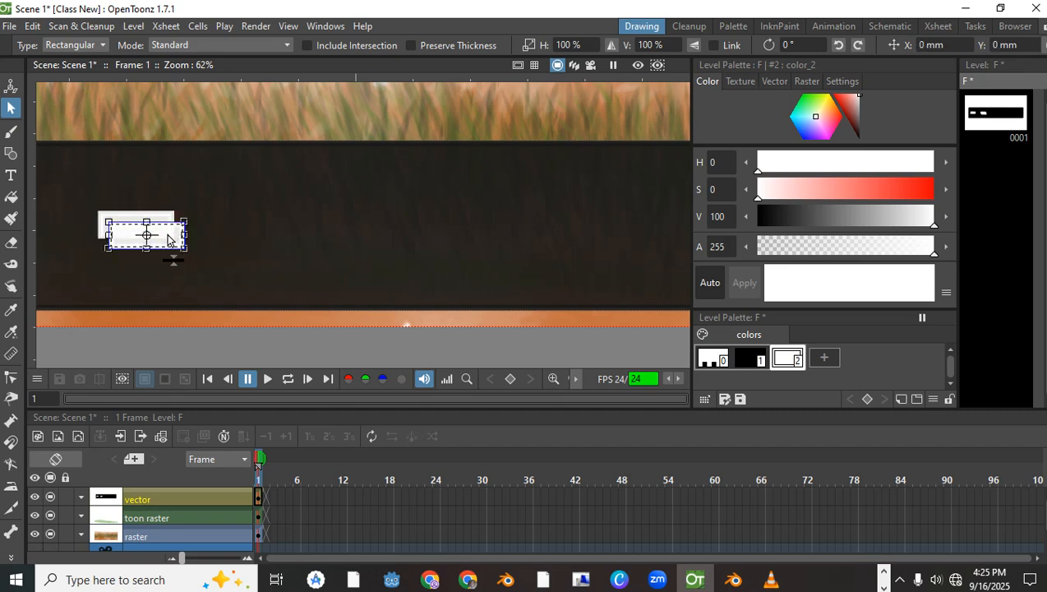
pyautogui.scroll(3, 167, 240)
pyautogui.click(272, 234)
pyautogui.click(191, 231)
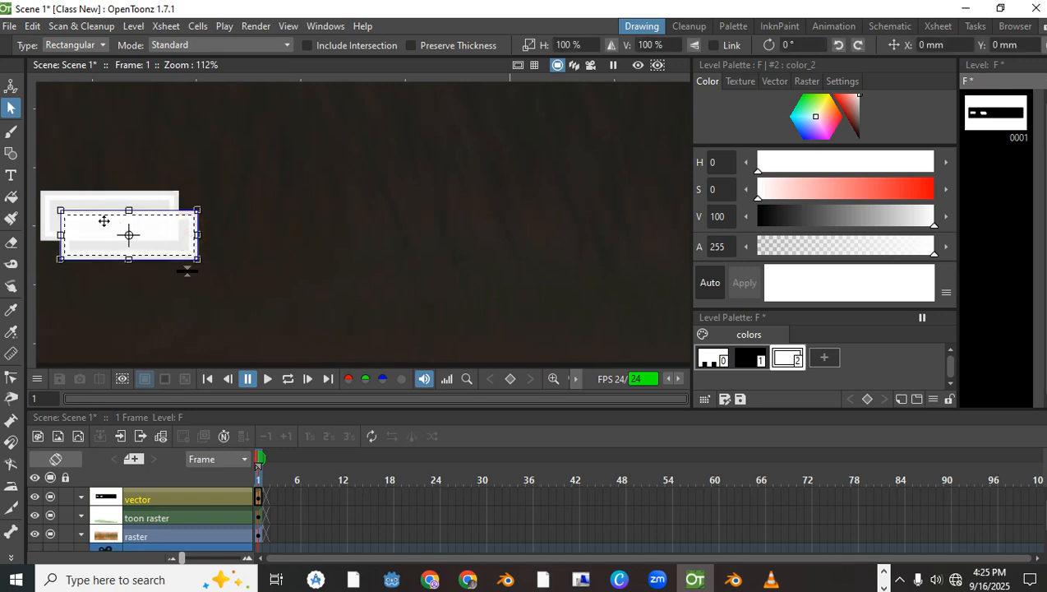
pyautogui.moveTo(98, 220); pyautogui.dragTo(174, 188)
# Paste two more white dashes and place them along the right half of the road to complete a row of five.
pyautogui.hotkey('ctrl', 'v')
pyautogui.moveTo(258, 208); pyautogui.dragTo(595, 196)
pyautogui.moveTo(478, 250); pyautogui.dragTo(43, 240)
pyautogui.hotkey('ctrl', 'v')
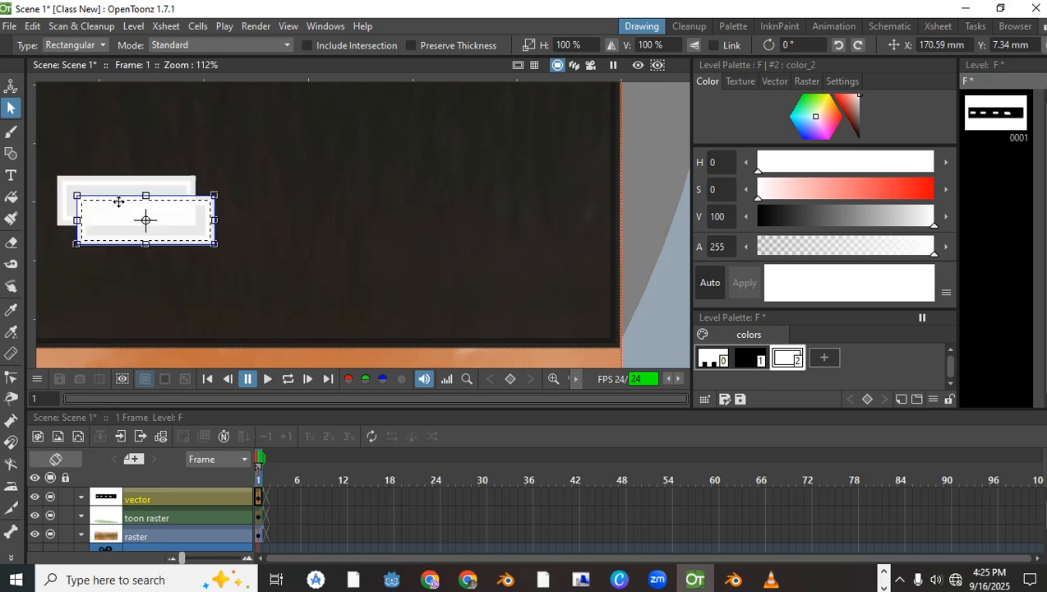
pyautogui.moveTo(167, 203); pyautogui.dragTo(434, 208)
pyautogui.scroll(-8, 432, 218)
pyautogui.scroll(3, 313, 218)
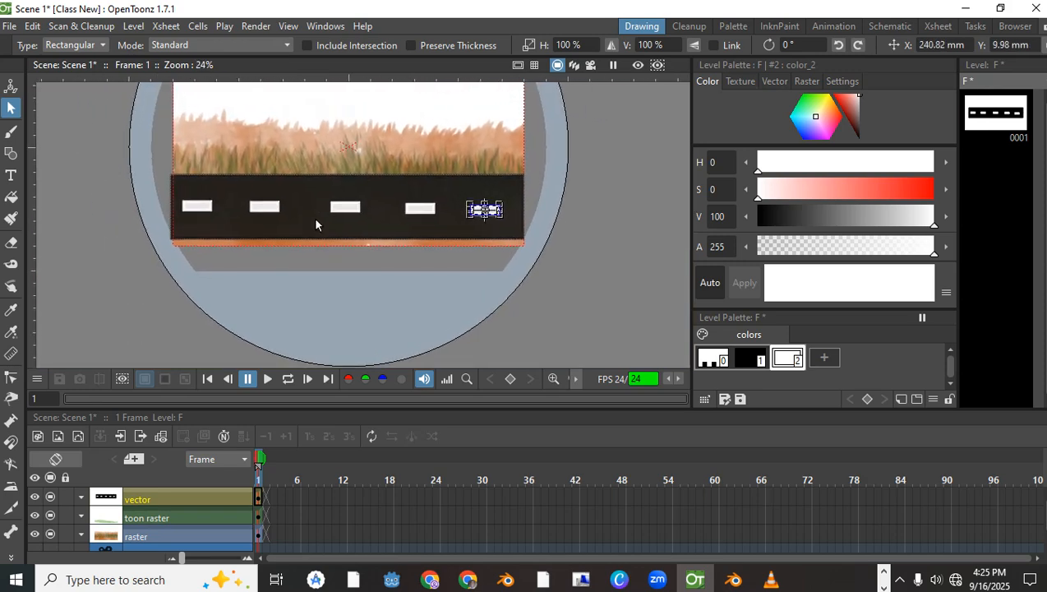
# Adjust the second white dash slightly and move the third about 12.4 mm left and 0.5 mm up.
pyautogui.click(227, 198)
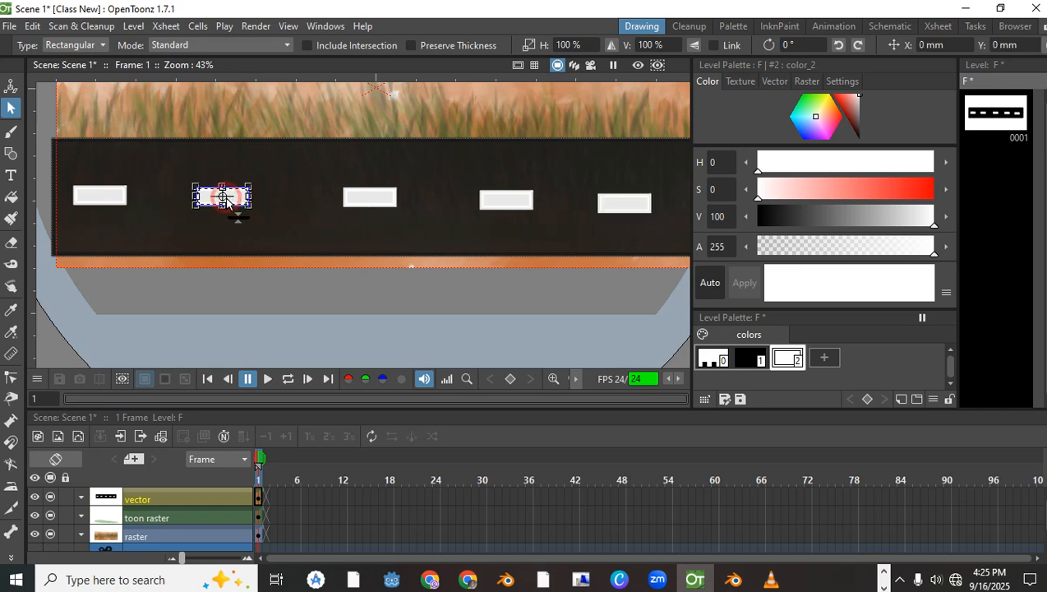
pyautogui.moveTo(226, 198); pyautogui.dragTo(226, 197)
pyautogui.click(346, 197)
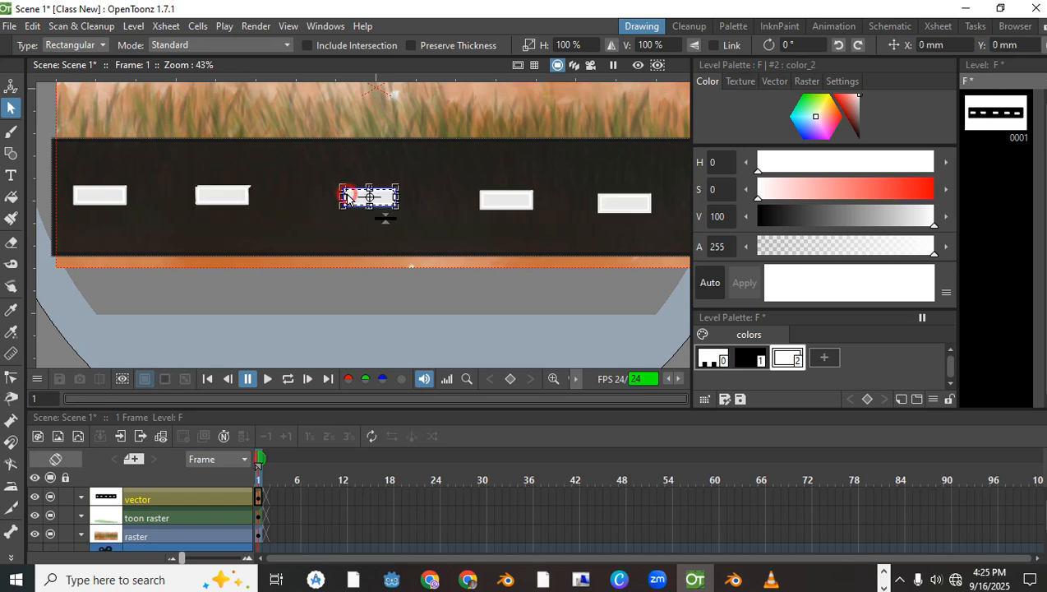
pyautogui.moveTo(360, 196); pyautogui.dragTo(331, 180)
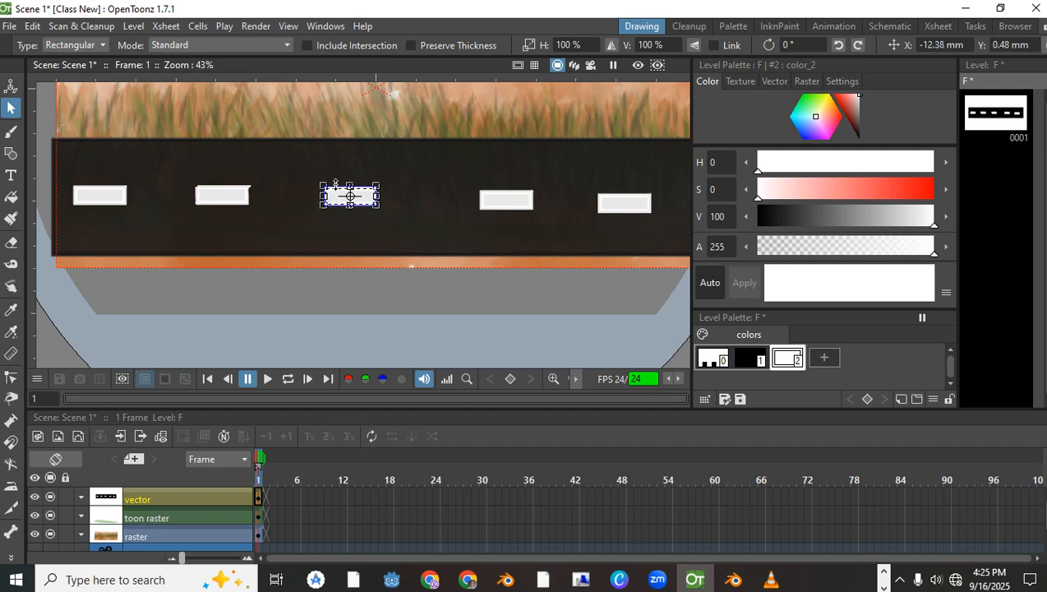
# Nudge the fourth white dash left to even the spacing and about 4.8 mm up to line it up with the row.
pyautogui.click(506, 200)
pyautogui.press('Up')
pyautogui.press('Up')
pyautogui.press('Up')
pyautogui.press('Up')
pyautogui.press('Up')
pyautogui.press('Up')
pyautogui.press('Up')
pyautogui.press('Up')
pyautogui.press('Left')
pyautogui.press('Left')
pyautogui.press('Left')
pyautogui.press('Left')
pyautogui.press('Left')
pyautogui.press('Left')
pyautogui.press('Left')
pyautogui.press('Left')
pyautogui.press('Left')
pyautogui.press('Left')
pyautogui.press('Left')
pyautogui.press('Left')
pyautogui.press('Left')
pyautogui.press('Left')
pyautogui.press('Left')
pyautogui.press('Left')
pyautogui.press('Left')
pyautogui.press('Left')
pyautogui.press('Left')
pyautogui.press('Left')
pyautogui.press('Left')
pyautogui.press('Left')
pyautogui.press('Left')
pyautogui.press('Left')
pyautogui.press('Left')
pyautogui.press('Left')
pyautogui.press('Left')
pyautogui.press('Left')
pyautogui.press('Left')
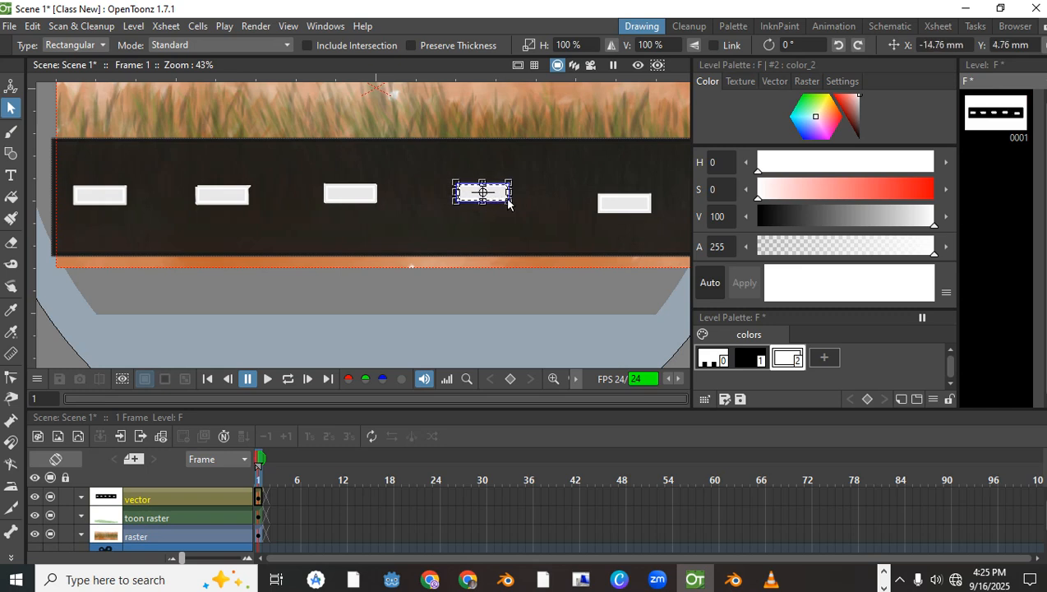
# Nudge the fifth white dash about 10 mm left and 6.2 mm up to align it with the row, and deselect it.
pyautogui.click(648, 220)
pyautogui.click(631, 203)
pyautogui.press('Up')
pyautogui.press('Up')
pyautogui.press('Up')
pyautogui.press('Up')
pyautogui.press('Up')
pyautogui.press('Up')
pyautogui.press('Up')
pyautogui.press('Up')
pyautogui.press('Up')
pyautogui.press('Up')
pyautogui.press('Up')
pyautogui.press('Up')
pyautogui.press('Up')
pyautogui.press('Up')
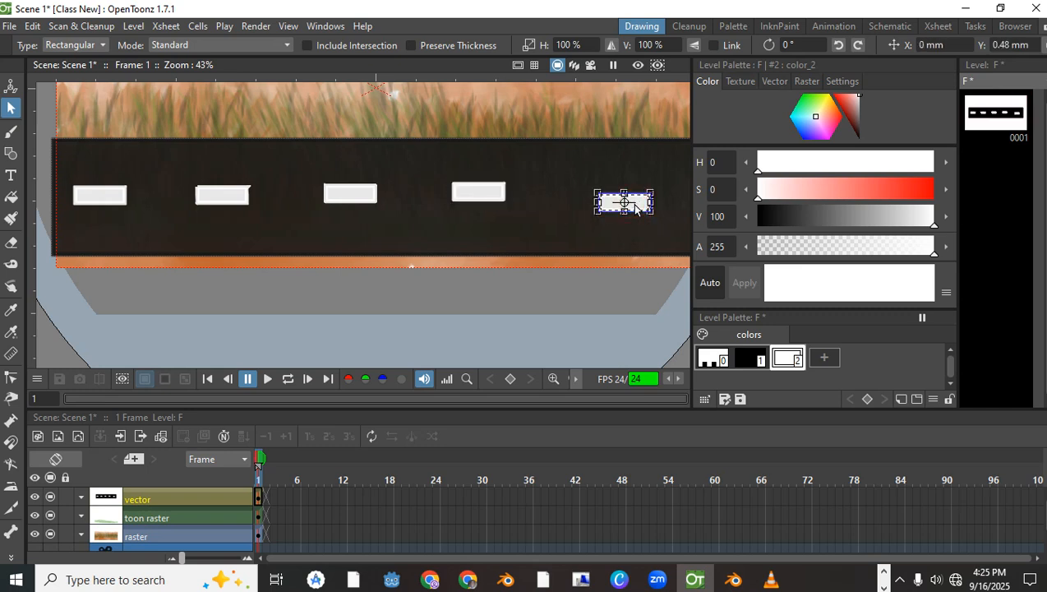
pyautogui.press('Left')
pyautogui.press('Left')
pyautogui.press('Left')
pyautogui.press('Left')
pyautogui.press('Left')
pyautogui.press('Left')
pyautogui.press('Left')
pyautogui.press('Left')
pyautogui.press('Left')
pyautogui.press('Left')
pyautogui.press('Left')
pyautogui.press('Left')
pyautogui.press('Left')
pyautogui.press('Left')
pyautogui.press('Left')
pyautogui.press('Left')
pyautogui.press('Left')
pyautogui.press('Left')
pyautogui.press('Left')
pyautogui.press('Left')
pyautogui.press('Left')
pyautogui.press('Down')
pyautogui.moveTo(595, 221); pyautogui.dragTo(518, 188)
pyautogui.scroll(-5, 532, 165)
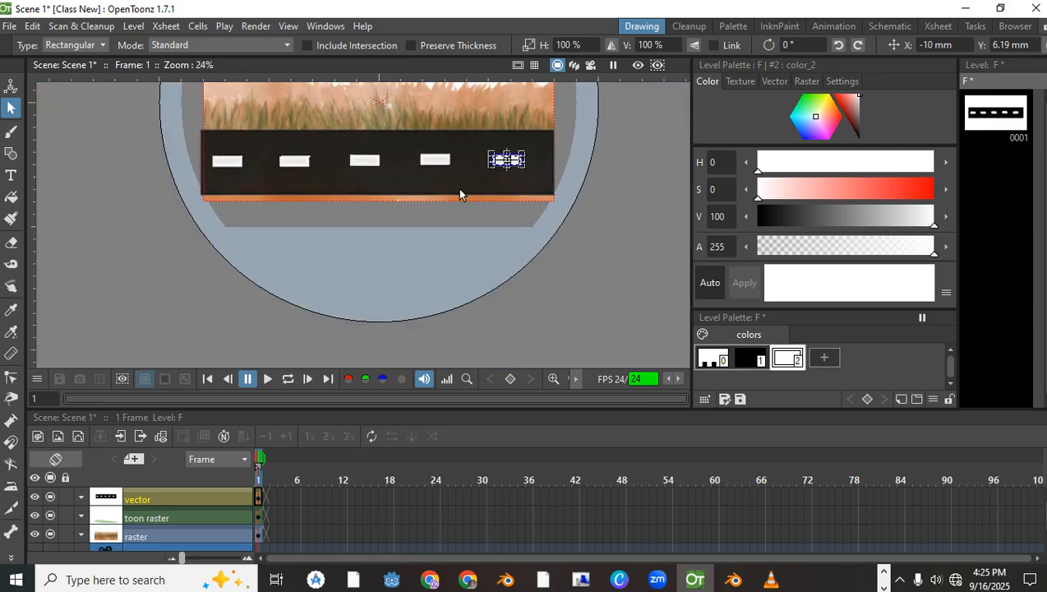
pyautogui.moveTo(440, 119); pyautogui.dragTo(490, 197)
pyautogui.scroll(1, 490, 196)
pyautogui.moveTo(507, 242); pyautogui.dragTo(493, 263)
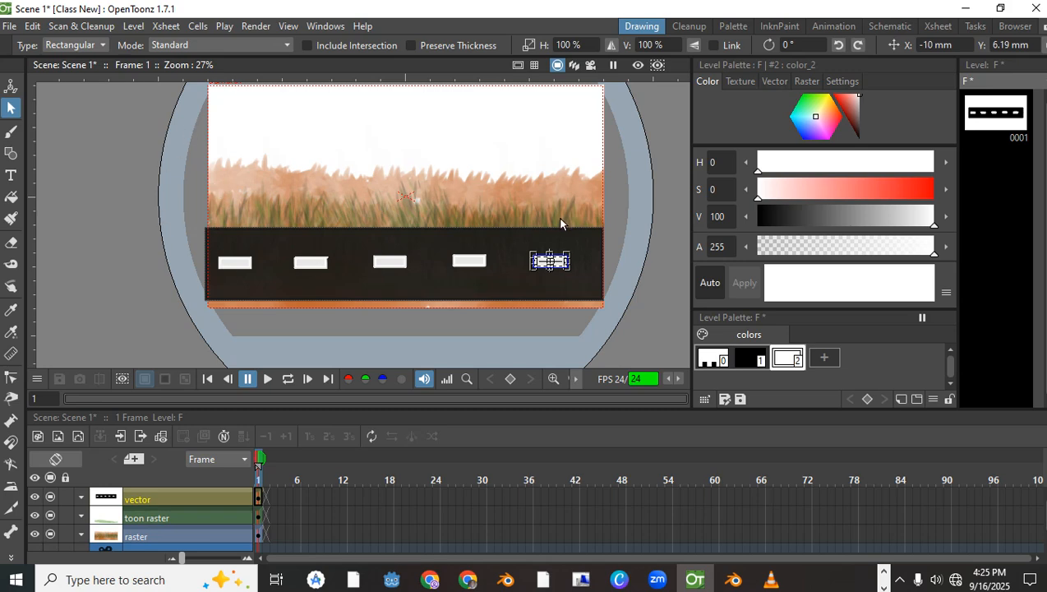
pyautogui.click(625, 189)
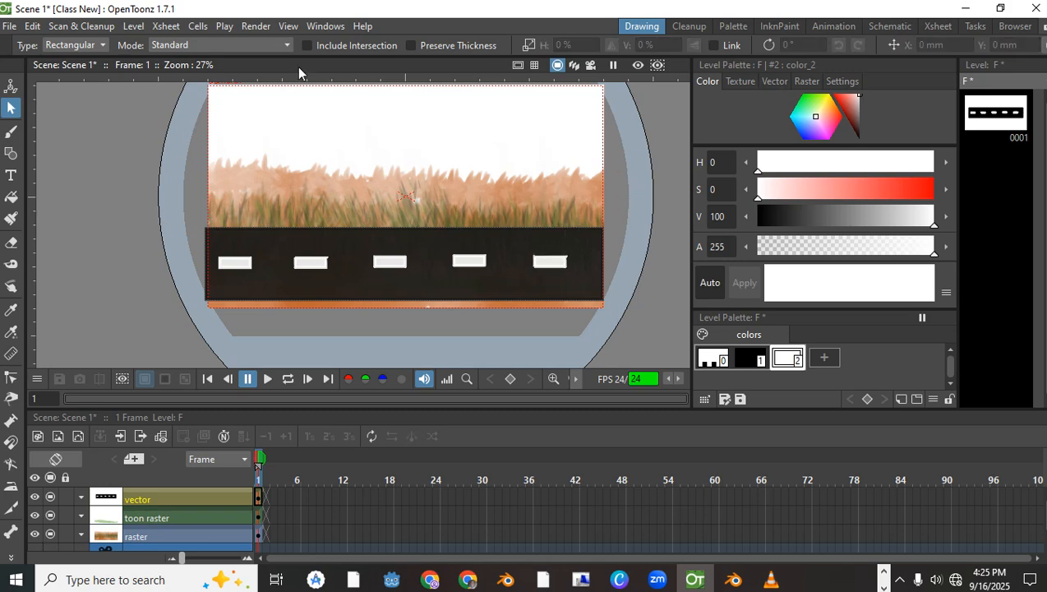
# Show the Field Guide over the scene as a grid for aligning the road dashes.
pyautogui.click(289, 26)
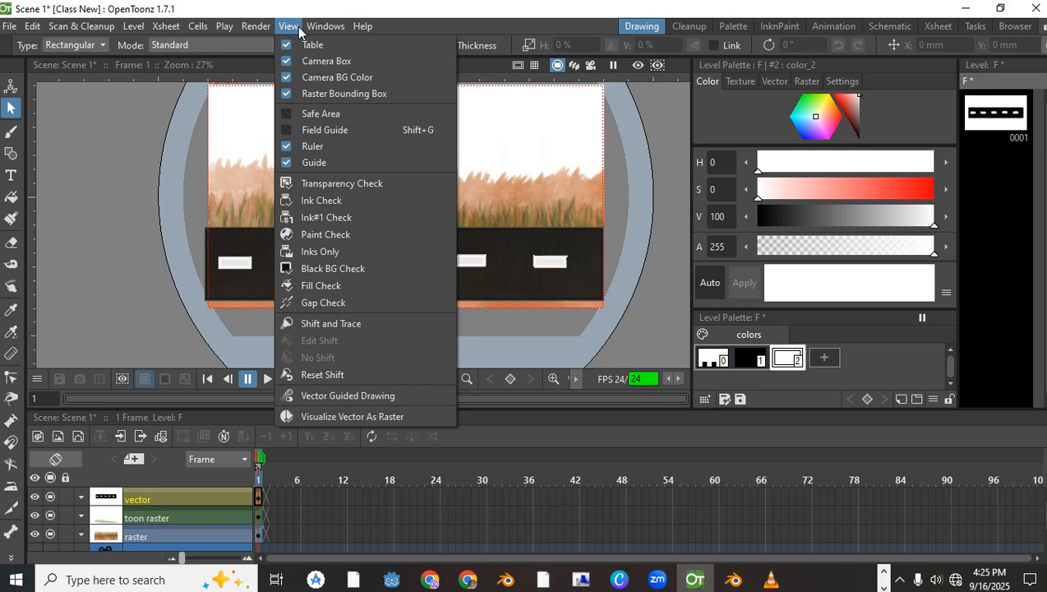
pyautogui.click(315, 131)
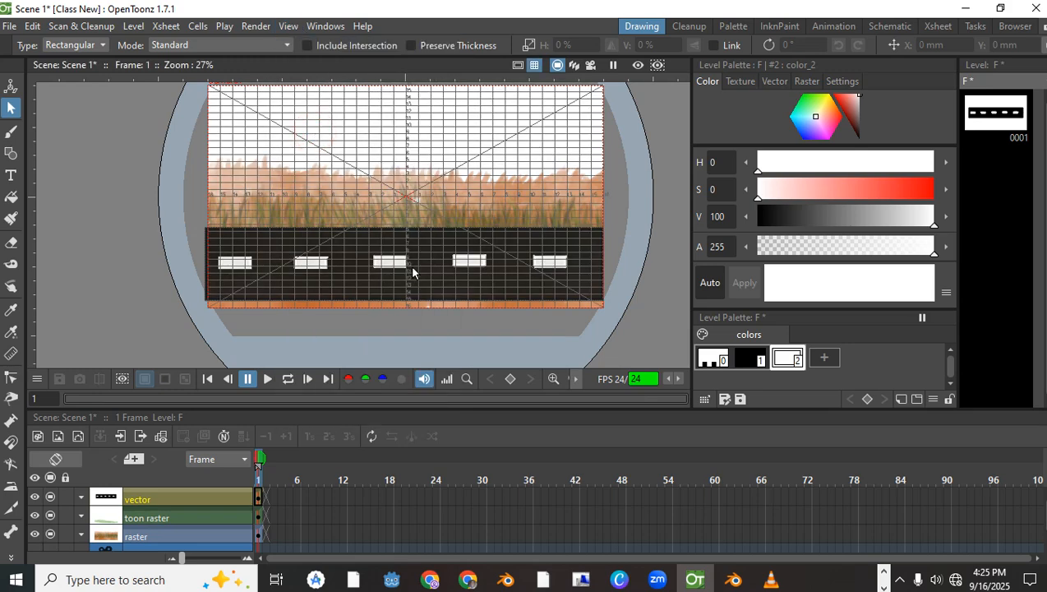
pyautogui.scroll(2, 303, 205)
pyautogui.moveTo(293, 214); pyautogui.dragTo(353, 221)
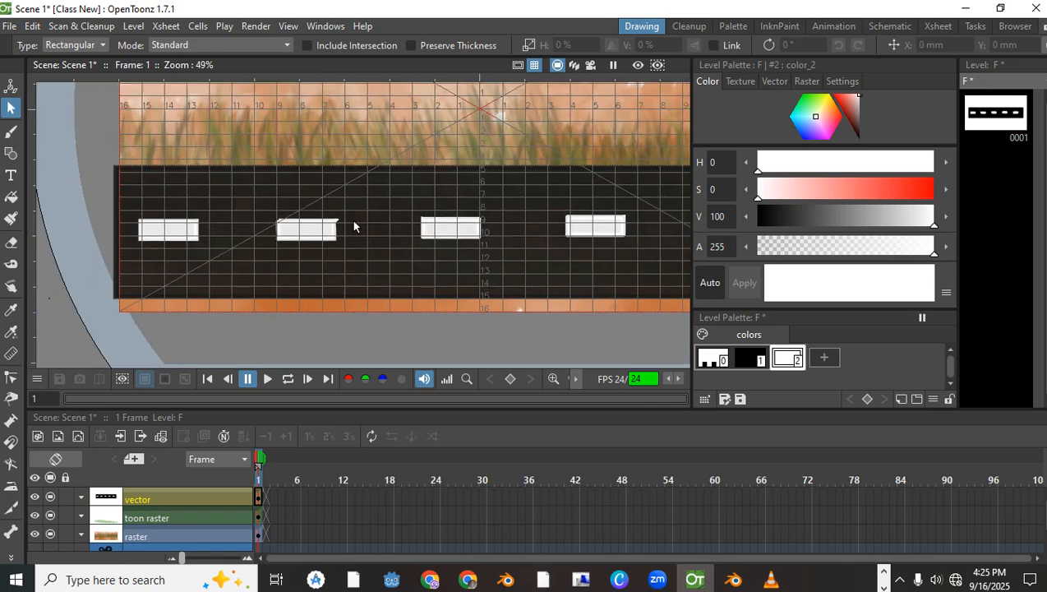
# Nudge the first and second white dashes slightly down to line them up with the grid.
pyautogui.click(313, 235)
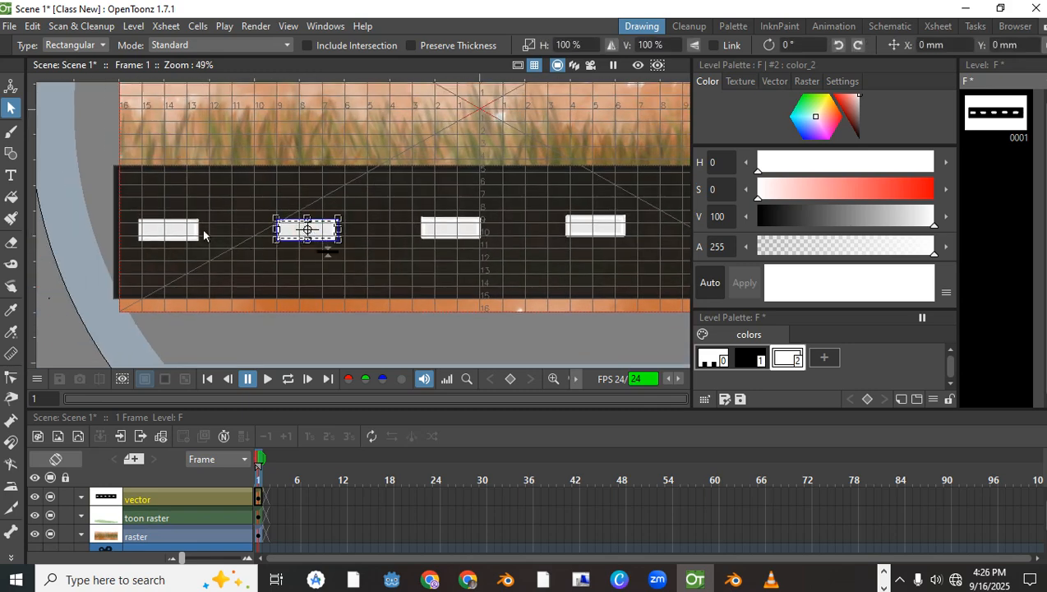
pyautogui.click(190, 231)
pyautogui.press('Down')
pyautogui.press('Down')
pyautogui.press('Down')
pyautogui.press('Down')
pyautogui.press('Down')
pyautogui.click(304, 232)
pyautogui.press('Down')
pyautogui.press('Down')
pyautogui.press('Down')
pyautogui.press('Down')
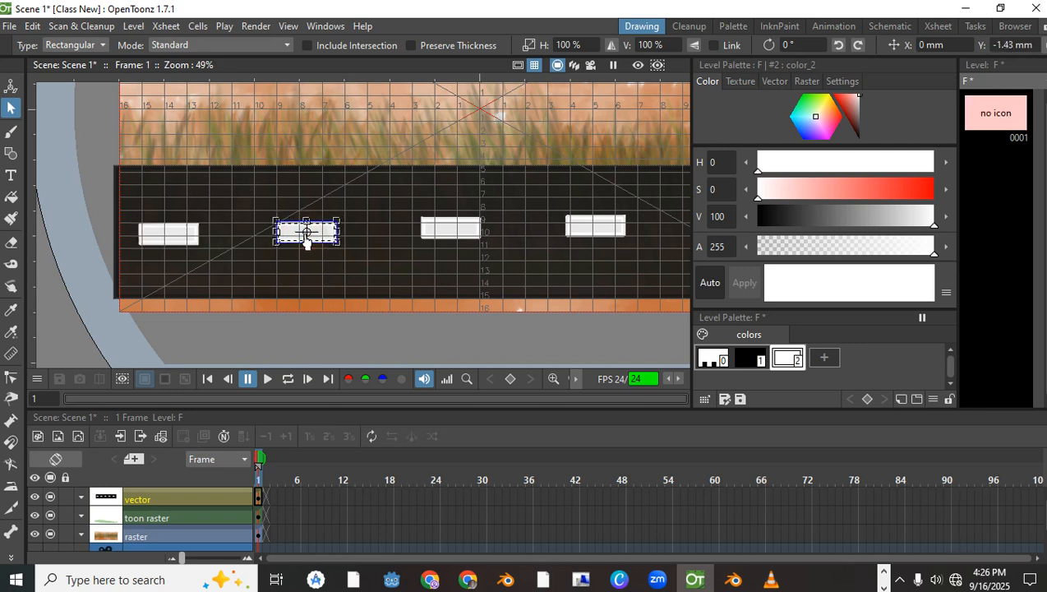
# Nudge the third white dash about 4.3 mm down and 2.4 mm left to align it with the first two.
pyautogui.click(458, 234)
pyautogui.press('Down')
pyautogui.press('Down')
pyautogui.press('Down')
pyautogui.press('Down')
pyautogui.press('Down')
pyautogui.press('Down')
pyautogui.press('Down')
pyautogui.press('Down')
pyautogui.press('Down')
pyautogui.press('Left')
pyautogui.press('Left')
pyautogui.press('Left')
pyautogui.press('Left')
pyautogui.press('Left')
pyautogui.press('Left')
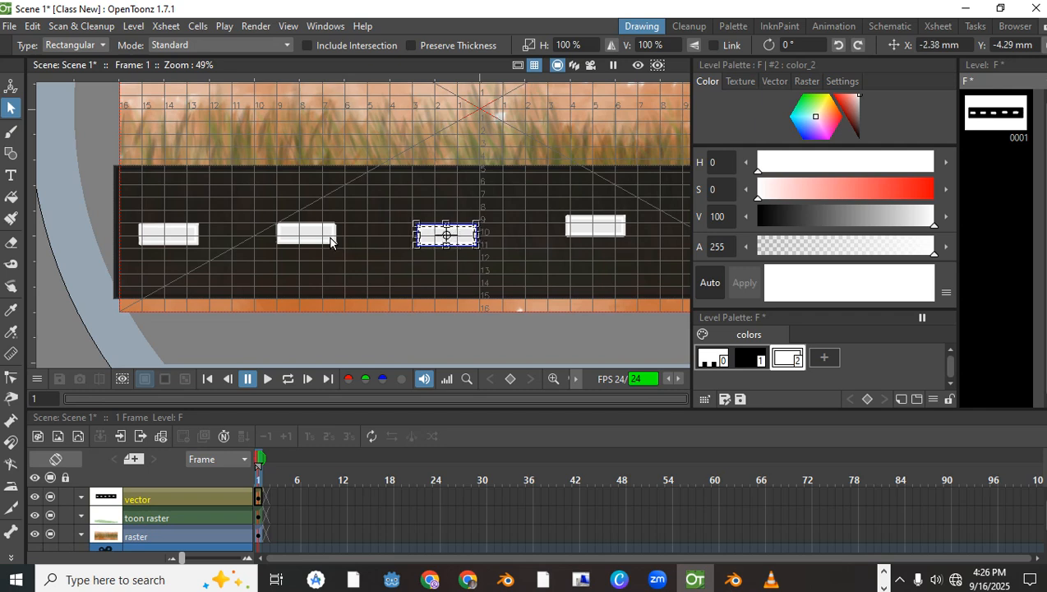
# Nudge the first white dash about 5.2 mm right along the grid.
pyautogui.click(188, 238)
pyautogui.press('Left')
pyautogui.press('Left')
pyautogui.press('Left')
pyautogui.press('Left')
pyautogui.press('Left')
pyautogui.press('Left')
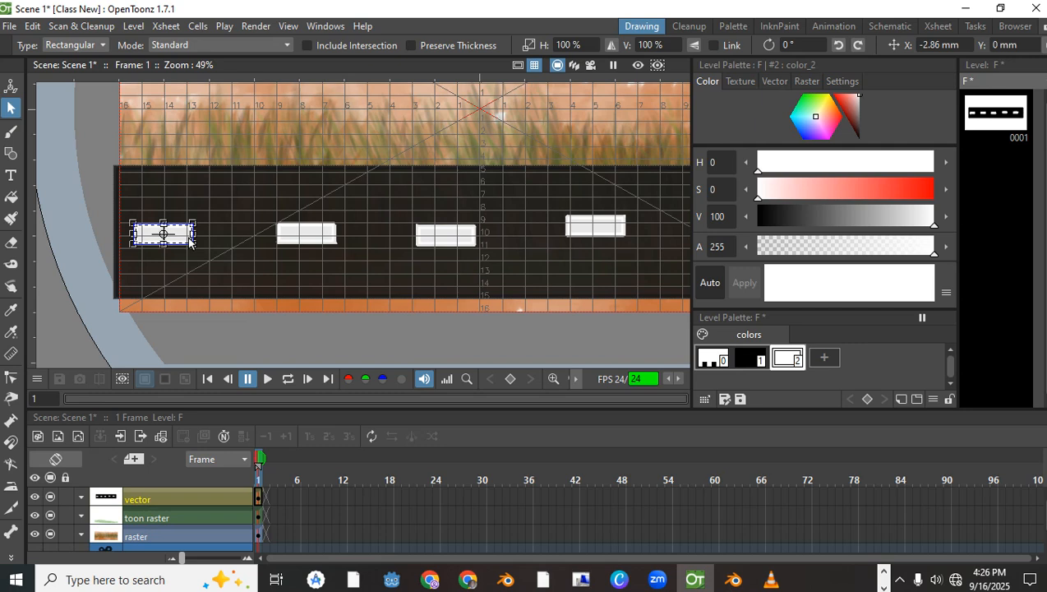
pyautogui.press('Right')
pyautogui.press('Right')
pyautogui.press('Right')
pyautogui.press('Right')
pyautogui.press('Right')
pyautogui.press('Right')
pyautogui.press('Right')
pyautogui.press('Right')
pyautogui.press('Right')
pyautogui.press('Right')
pyautogui.press('Right')
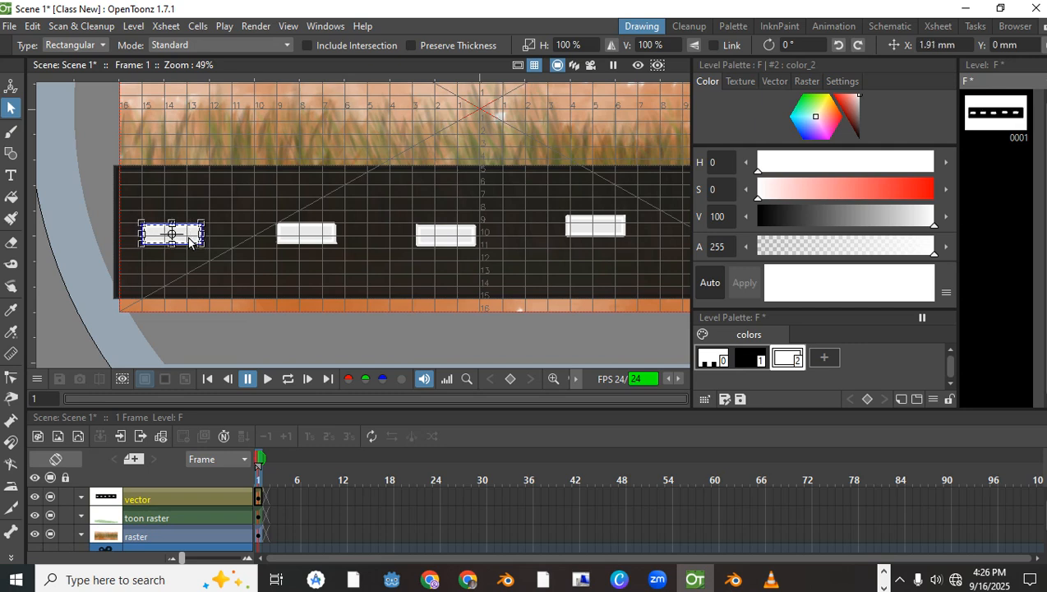
pyautogui.press('Right')
pyautogui.press('Right')
pyautogui.press('Right')
pyautogui.press('Right')
pyautogui.press('Right')
pyautogui.press('Right')
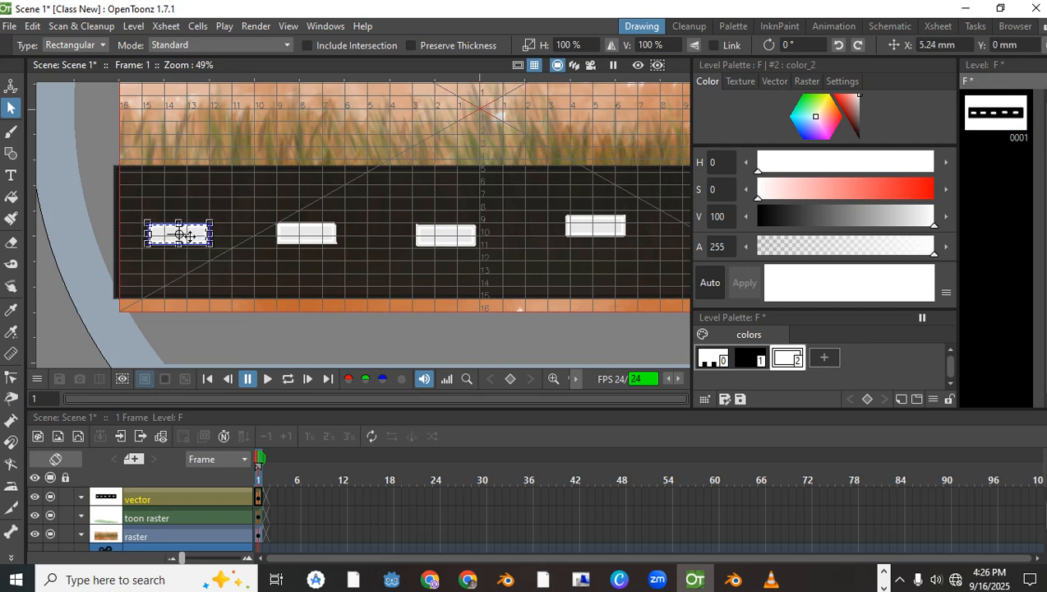
# Nudge the second white dash about 0.5 mm right and the third about 2.9 mm left to even their spacing.
pyautogui.click(324, 241)
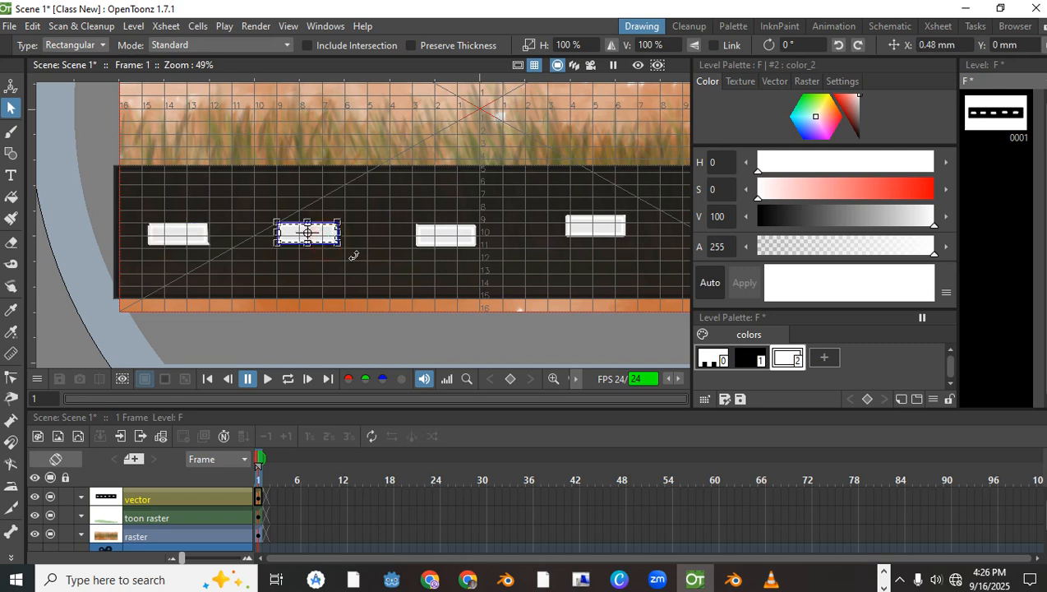
pyautogui.click(440, 244)
pyautogui.press('Left')
pyautogui.press('Left')
pyautogui.press('Left')
pyautogui.press('Left')
pyautogui.press('Left')
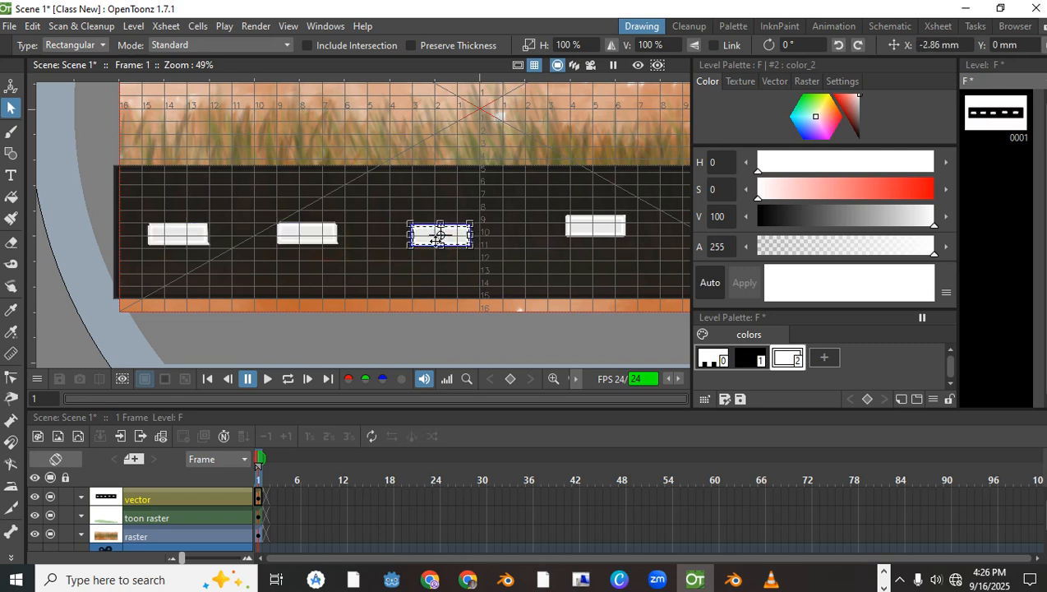
# Nudge the fourth white dash about 7.6 mm left and 5.7 mm down to line it up with the other dashes.
pyautogui.click(598, 233)
pyautogui.press('Left')
pyautogui.press('Left')
pyautogui.press('Left')
pyautogui.press('Left')
pyautogui.press('Left')
pyautogui.press('Left')
pyautogui.press('Left')
pyautogui.press('Down')
pyautogui.press('Down')
pyautogui.press('Down')
pyautogui.press('Down')
pyautogui.press('Down')
pyautogui.press('Down')
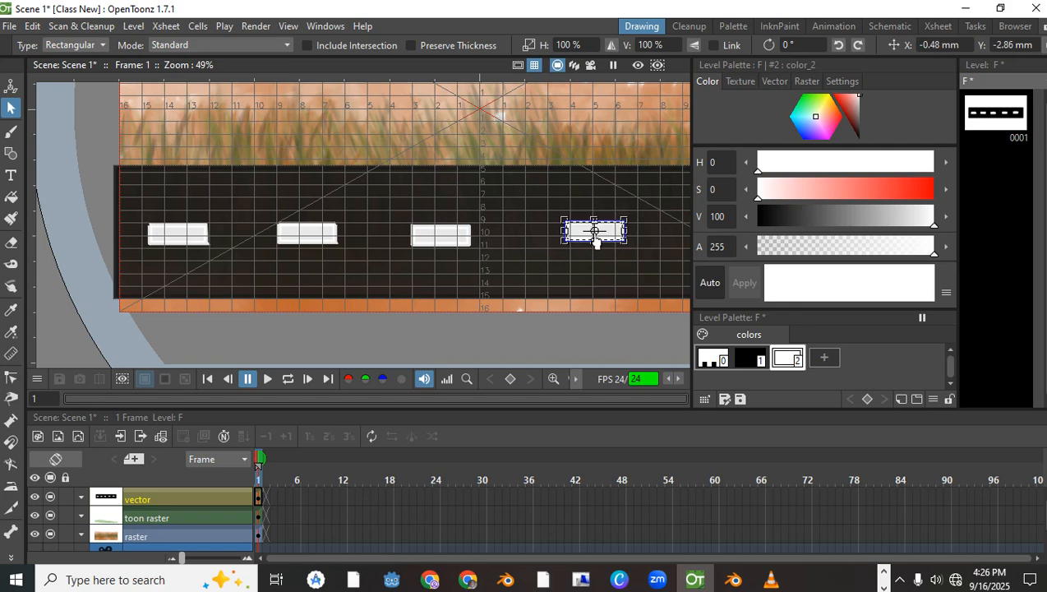
pyautogui.press('Left')
pyautogui.press('Left')
pyautogui.press('Left')
pyautogui.press('Left')
pyautogui.press('Left')
pyautogui.press('Left')
pyautogui.press('Left')
pyautogui.press('Left')
pyautogui.press('Left')
pyautogui.press('Down')
pyautogui.press('Down')
pyautogui.press('Down')
pyautogui.press('Down')
pyautogui.press('Down')
pyautogui.press('Down')
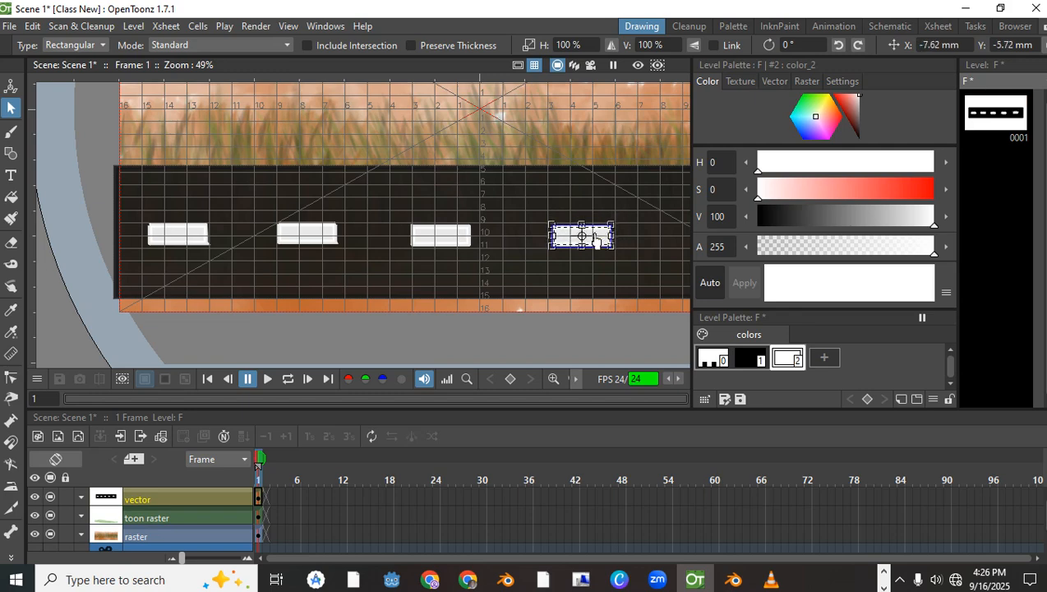
# Nudge the fifth white dash about 16.7 mm left and 4.3 mm down to align it with the row.
pyautogui.moveTo(581, 264); pyautogui.dragTo(385, 264)
pyautogui.scroll(-1, 554, 224)
pyautogui.click(561, 233)
pyautogui.press('Left')
pyautogui.press('Left')
pyautogui.press('Left')
pyautogui.press('Left')
pyautogui.press('Left')
pyautogui.press('Left')
pyautogui.press('Left')
pyautogui.press('Left')
pyautogui.press('Left')
pyautogui.press('Left')
pyautogui.press('Left')
pyautogui.press('Left')
pyautogui.press('Left')
pyautogui.press('Left')
pyautogui.press('Left')
pyautogui.press('Left')
pyautogui.press('Left')
pyautogui.press('Left')
pyautogui.press('Down')
pyautogui.press('Down')
pyautogui.press('Down')
pyautogui.press('Down')
pyautogui.press('Down')
pyautogui.press('Down')
pyautogui.press('Down')
pyautogui.press('Down')
pyautogui.press('Down')
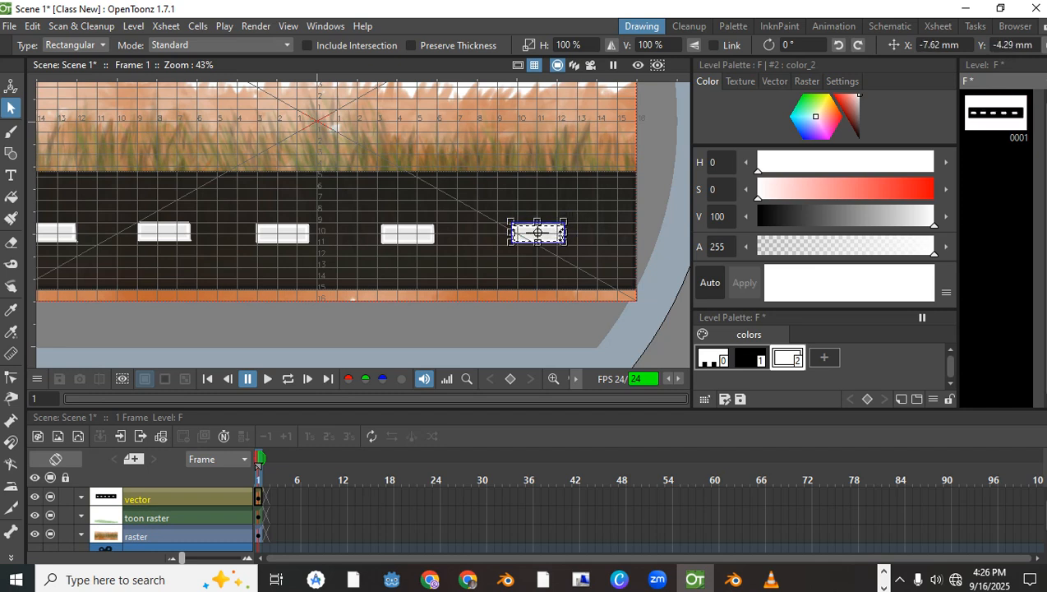
pyautogui.press('Left')
pyautogui.press('Left')
pyautogui.press('Left')
pyautogui.press('Left')
pyautogui.press('Left')
pyautogui.press('Left')
pyautogui.press('Left')
pyautogui.press('Left')
pyautogui.press('Left')
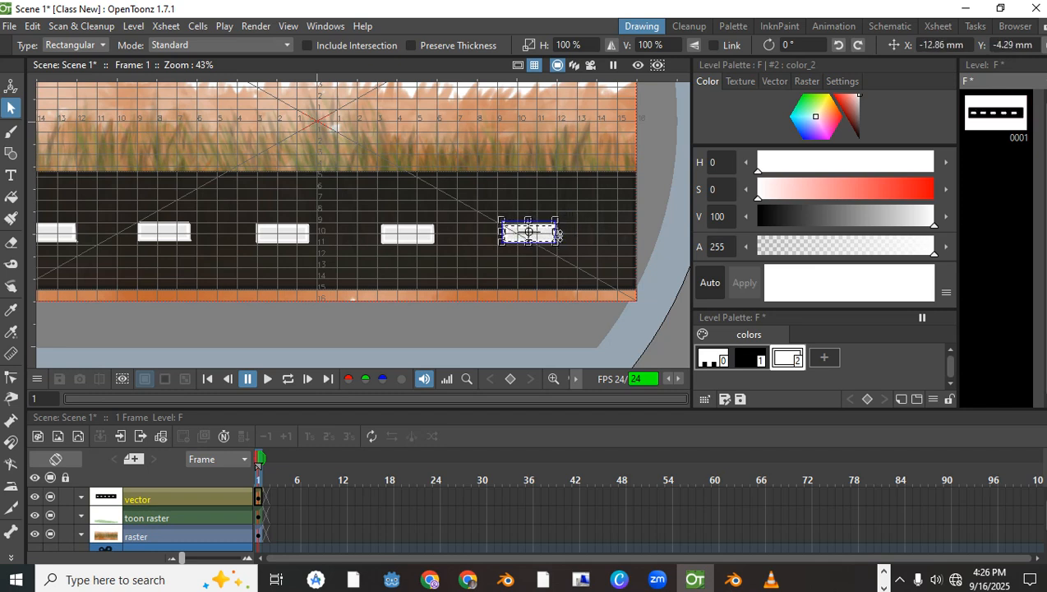
pyautogui.press('Left')
pyautogui.press('Left')
pyautogui.press('Left')
pyautogui.press('Left')
pyautogui.press('Left')
pyautogui.press('Left')
pyautogui.press('Left')
pyautogui.press('Left')
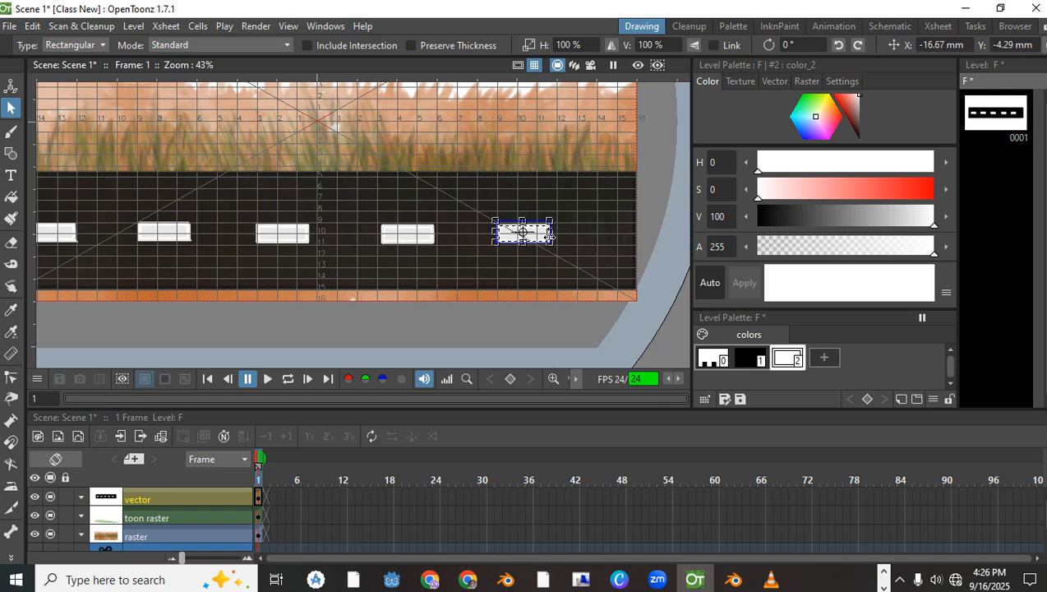
# Hide the Field Guide grid and deselect the fifth dash.
pyautogui.click(287, 25)
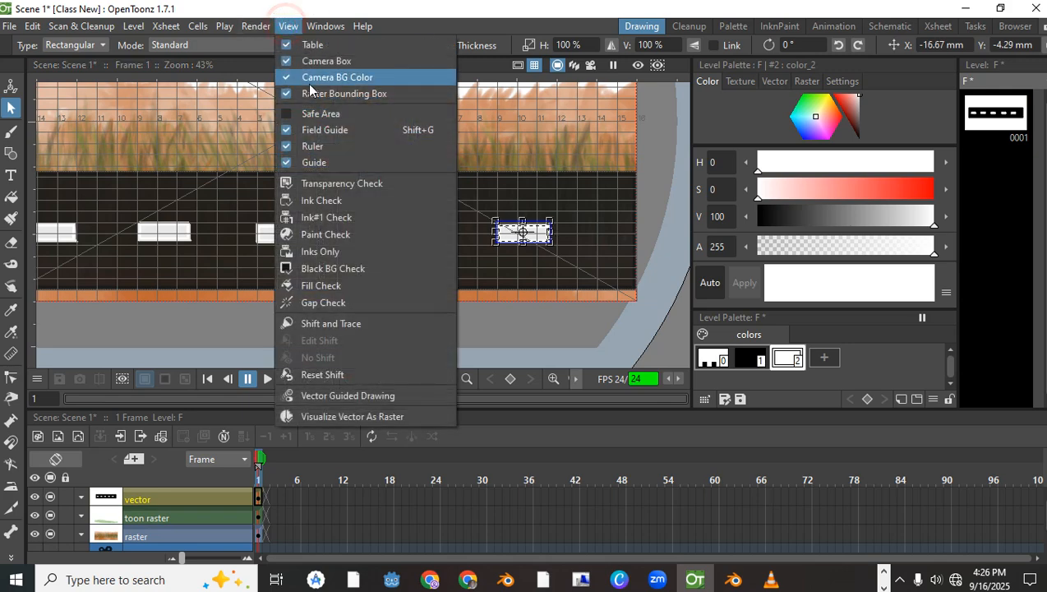
pyautogui.click(325, 130)
pyautogui.scroll(-2, 336, 163)
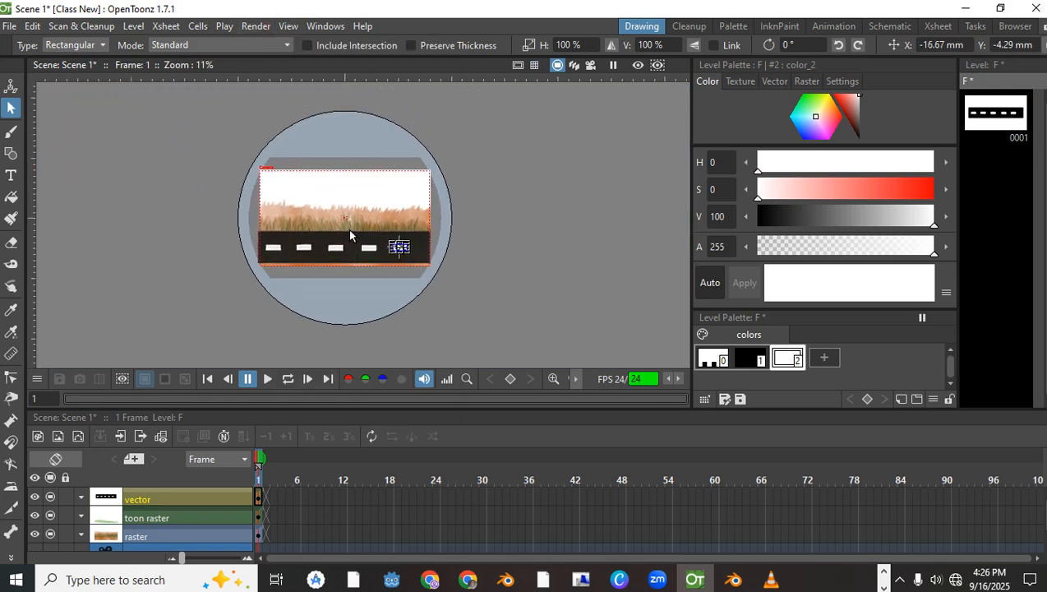
pyautogui.scroll(1, 349, 226)
pyautogui.moveTo(350, 226); pyautogui.dragTo(380, 241)
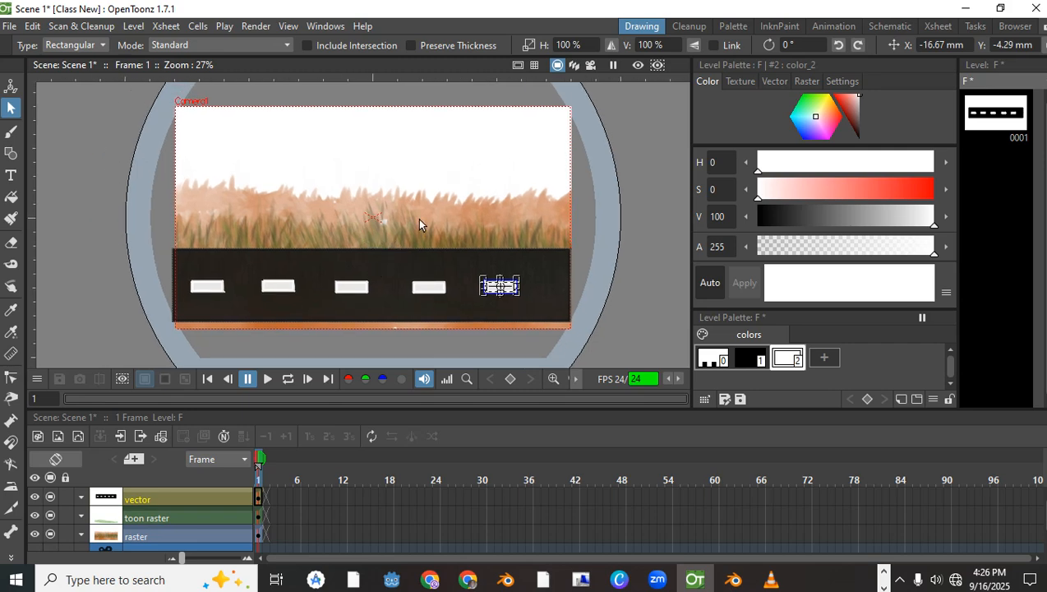
pyautogui.click(595, 211)
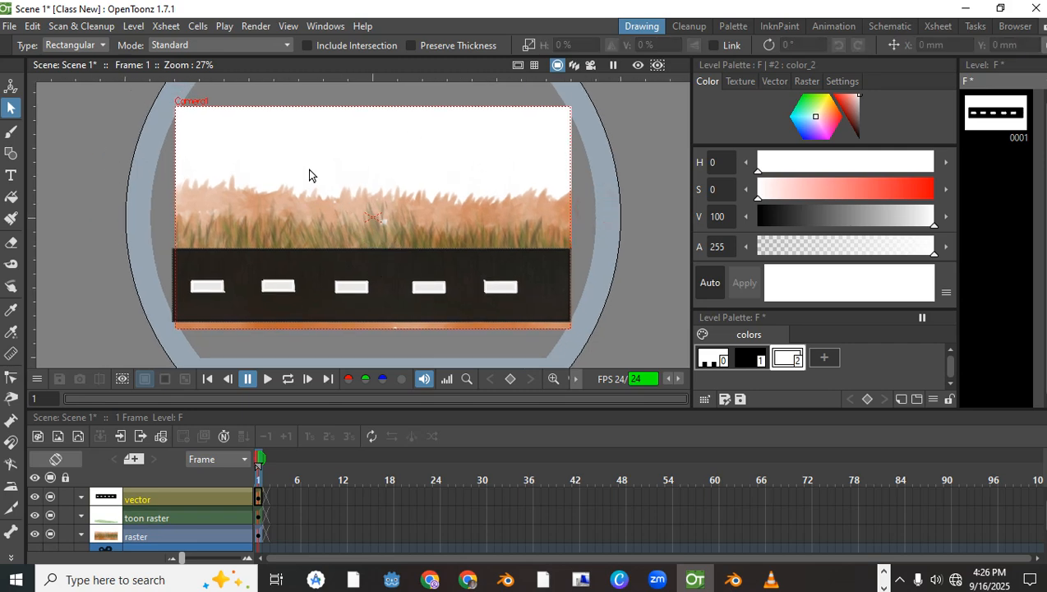
# Enlarge the timeline area to show every column including Camera1, and leave the road shape deselected.
pyautogui.scroll(-1, 309, 174)
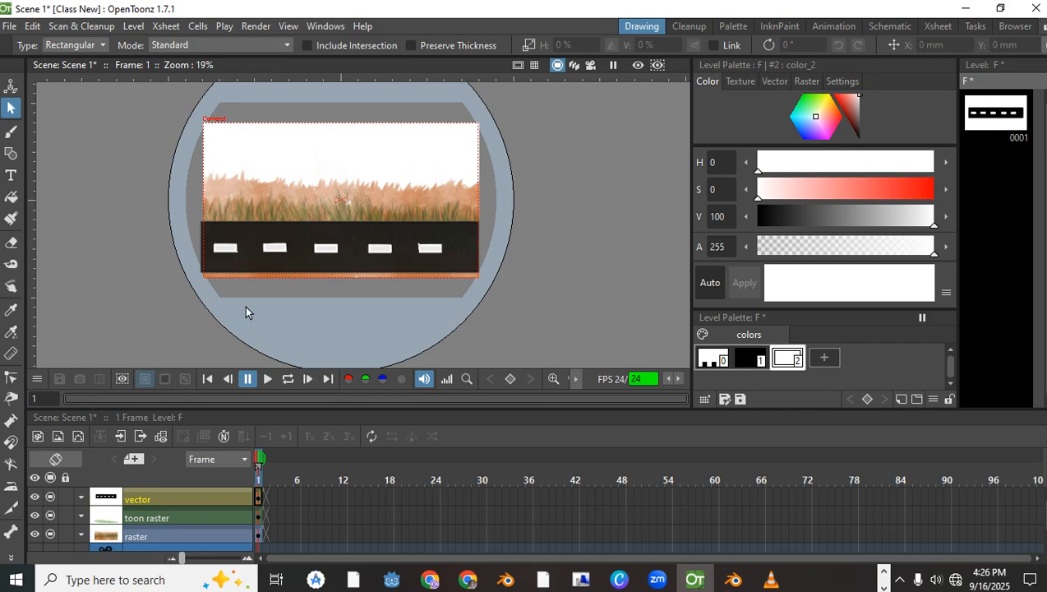
pyautogui.click(267, 230)
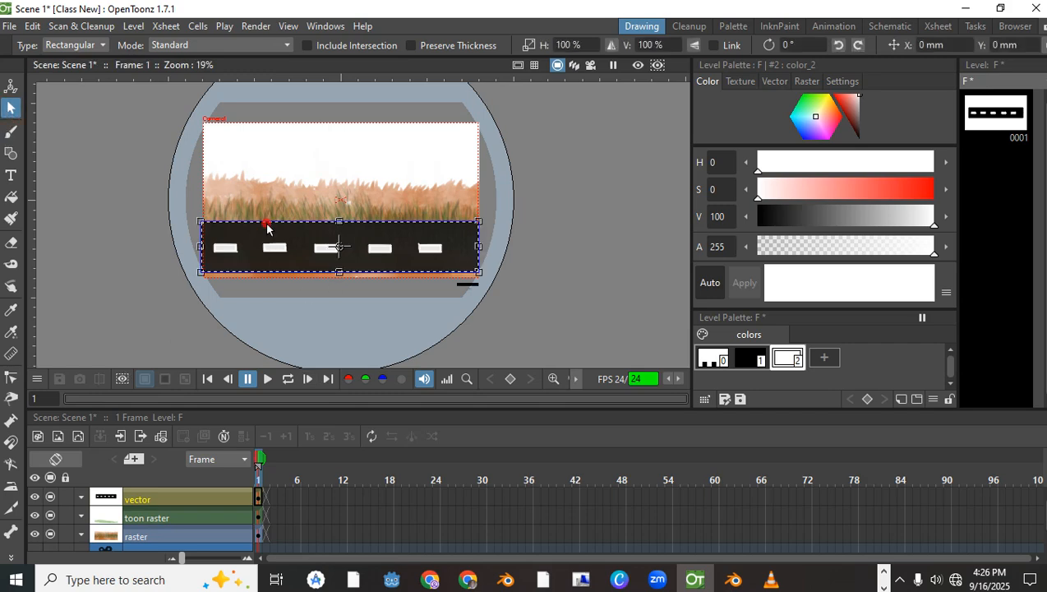
pyautogui.scroll(3, 320, 238)
pyautogui.scroll(-2, 350, 262)
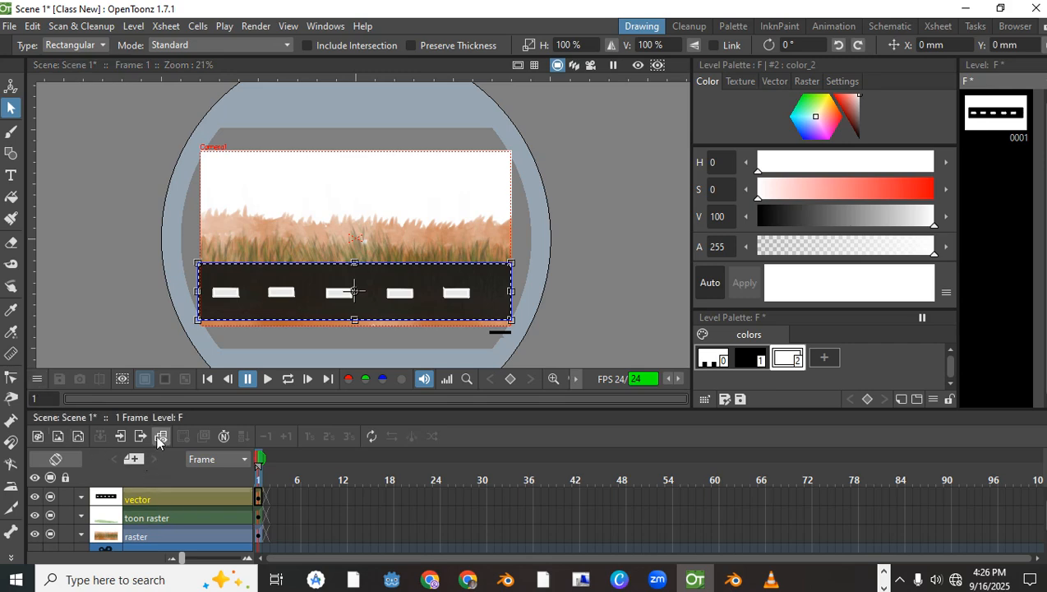
pyautogui.moveTo(254, 408); pyautogui.dragTo(270, 349)
pyautogui.scroll(-2, 350, 224)
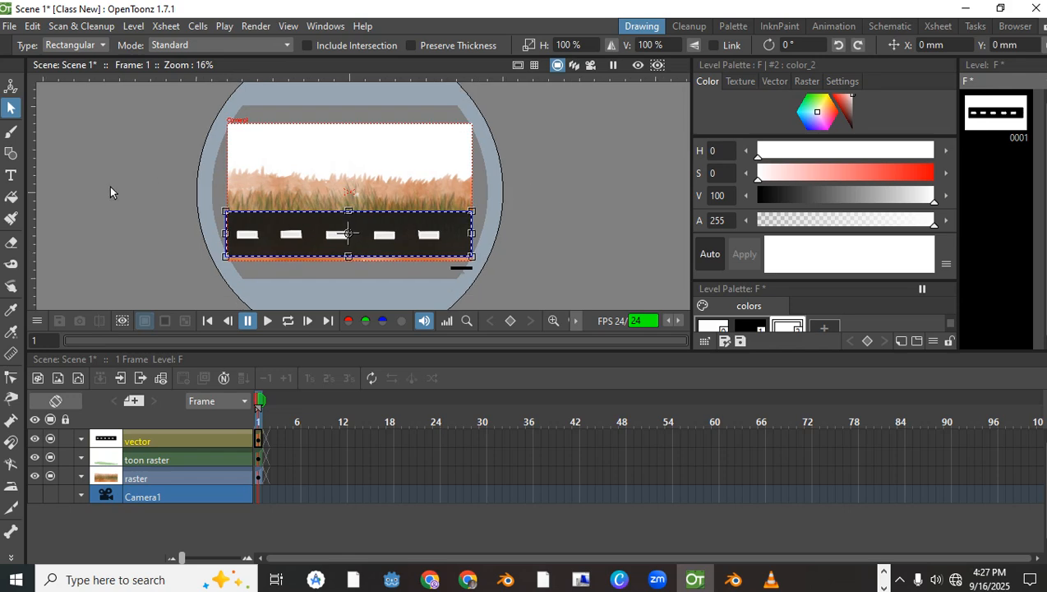
pyautogui.scroll(1, 274, 205)
pyautogui.click(553, 179)
pyautogui.scroll(1, 448, 195)
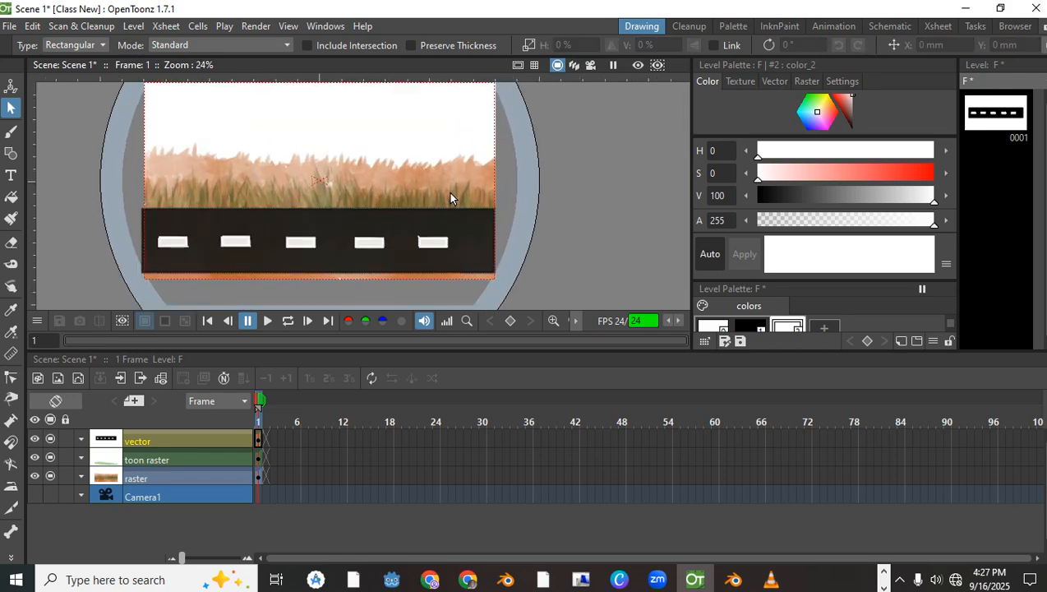
pyautogui.scroll(-2, 202, 257)
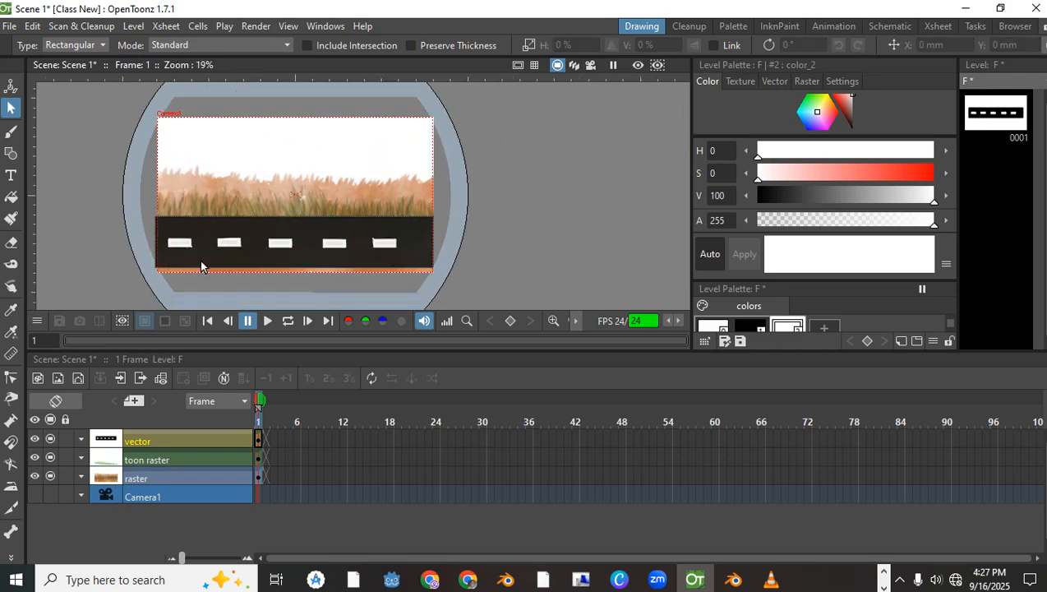
# Create a new Toonz Vector Level in a column beneath raster and rename that column "vector hills".
pyautogui.click(142, 496)
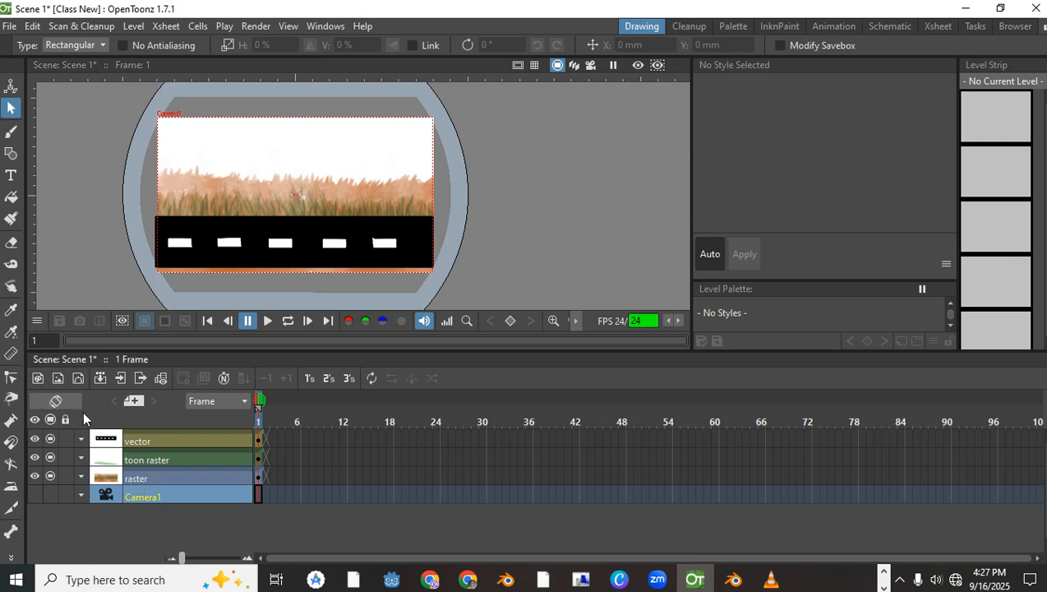
pyautogui.click(146, 493)
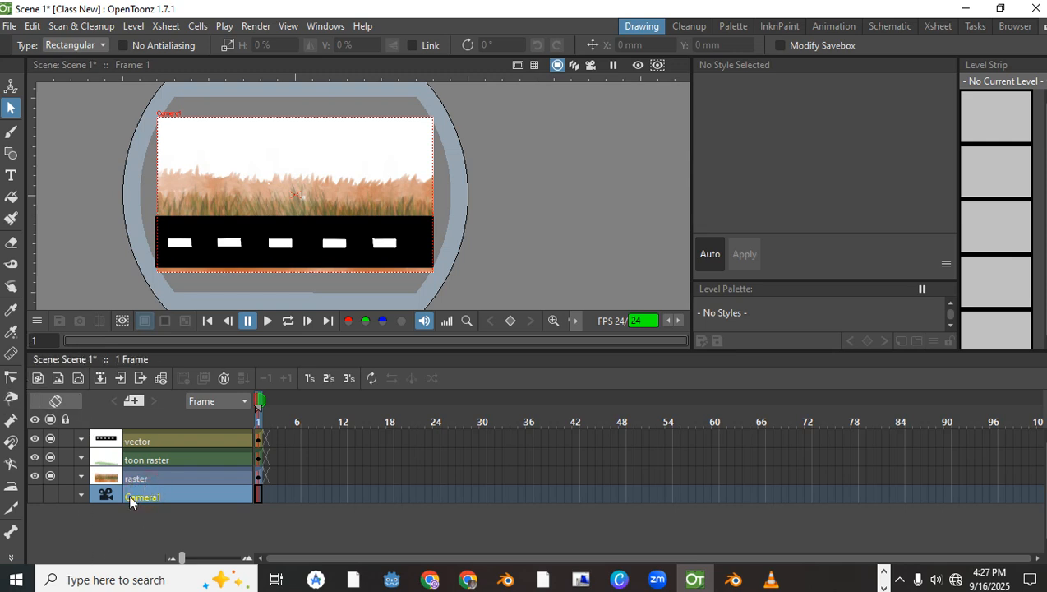
pyautogui.click(78, 379)
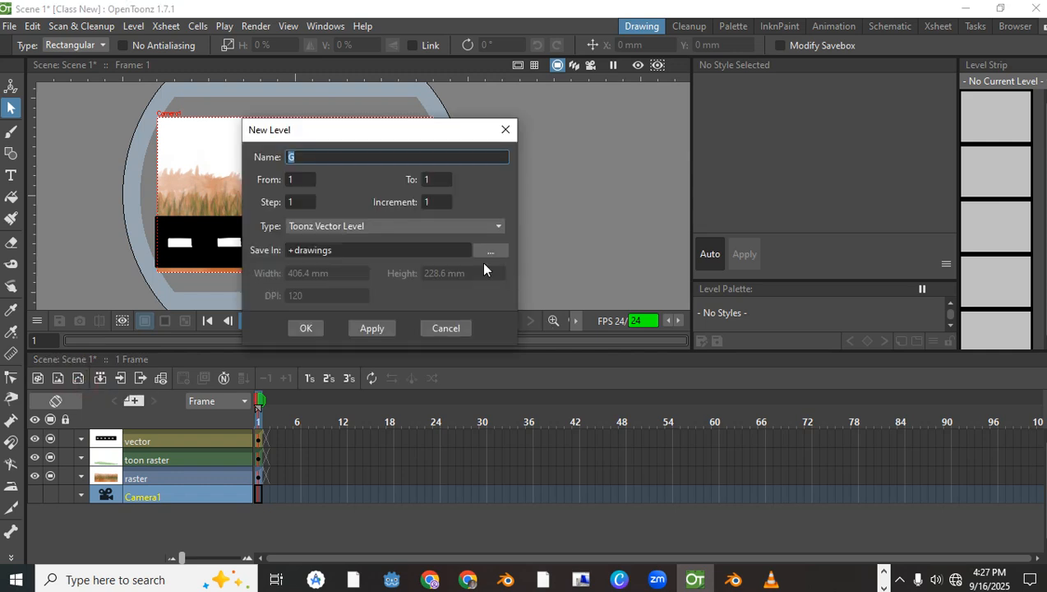
pyautogui.click(308, 327)
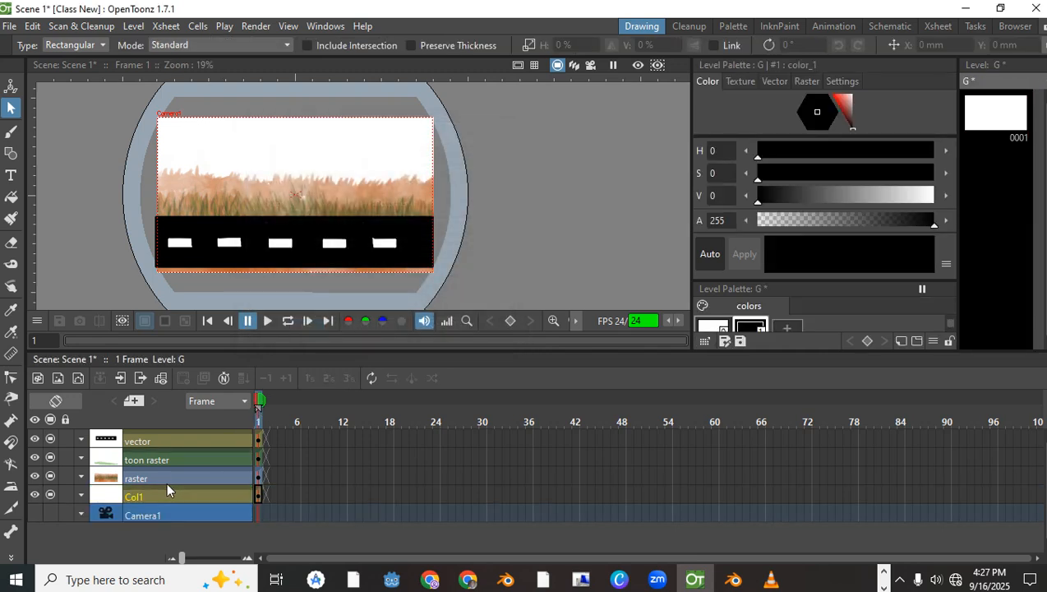
pyautogui.doubleClick(144, 494)
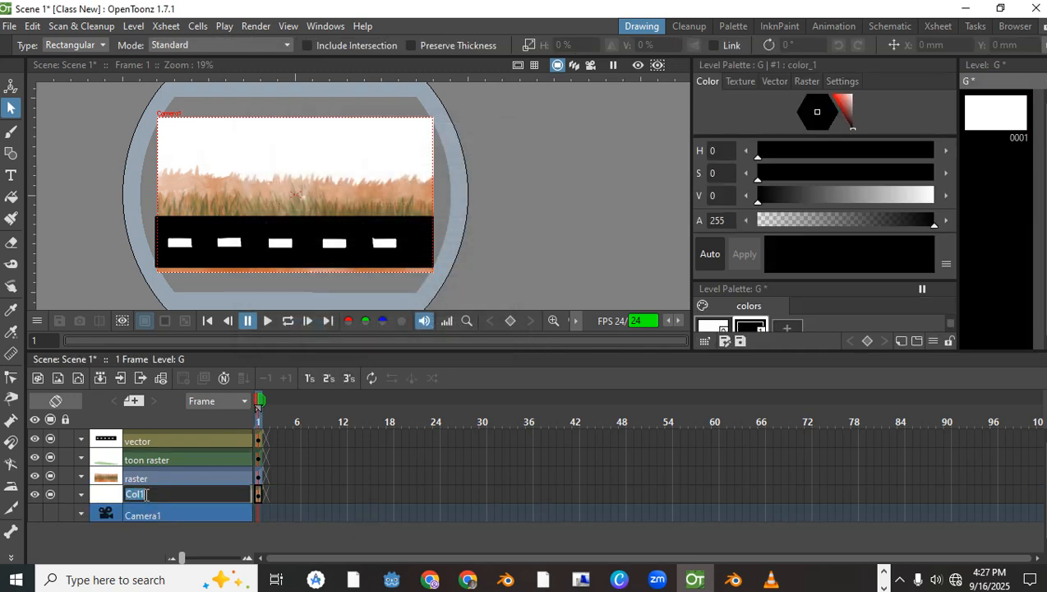
pyautogui.write('hills')
pyautogui.press('Return')
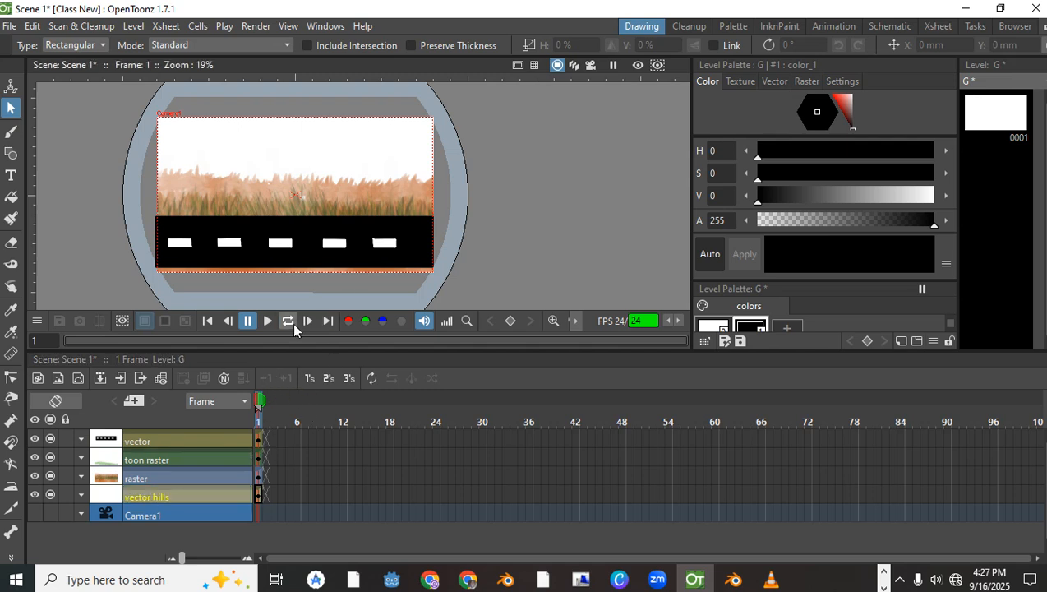
# Draw a closed, filled black hill silhouette with the Polyline shape across the camera width, peaking above the grass and ending behind the road.
pyautogui.click(10, 155)
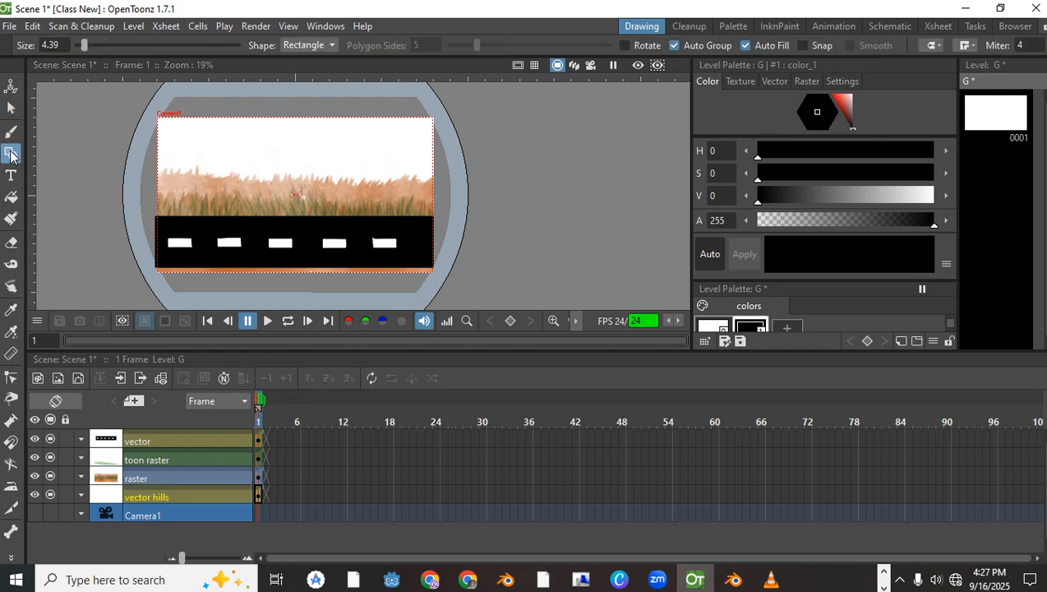
pyautogui.click(312, 45)
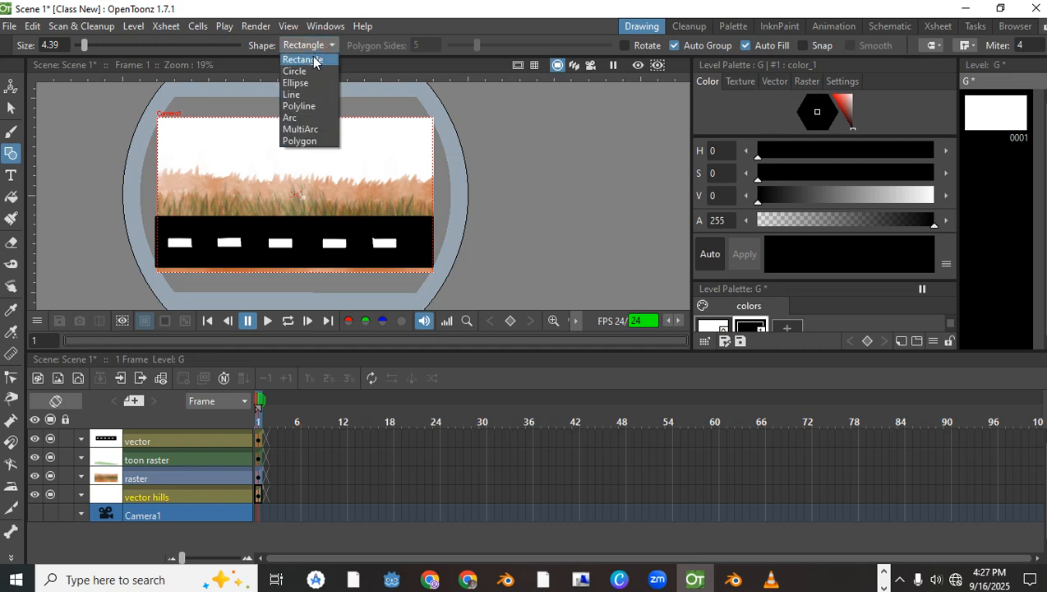
pyautogui.click(312, 107)
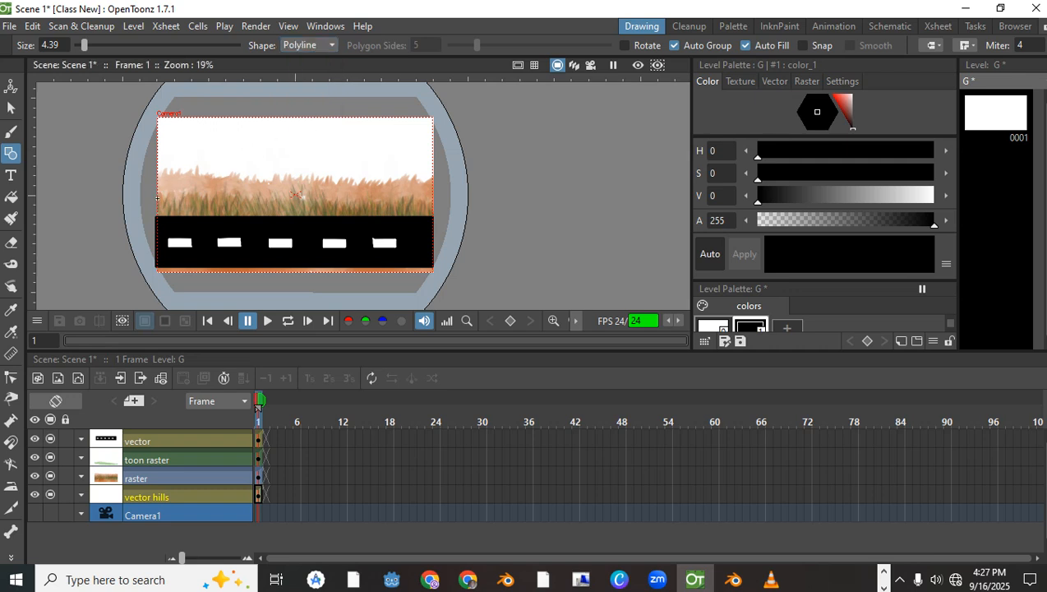
pyautogui.click(157, 210)
pyautogui.click(157, 171)
pyautogui.click(246, 152)
pyautogui.click(305, 182)
pyautogui.click(358, 156)
pyautogui.click(398, 186)
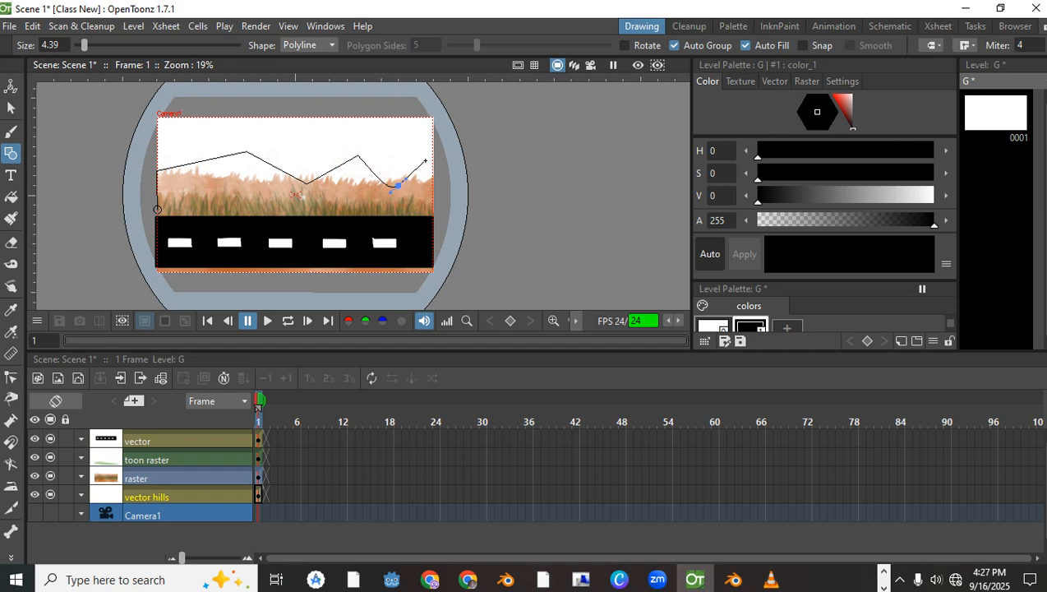
pyautogui.doubleClick(435, 158)
pyautogui.click(433, 241)
pyautogui.click(157, 210)
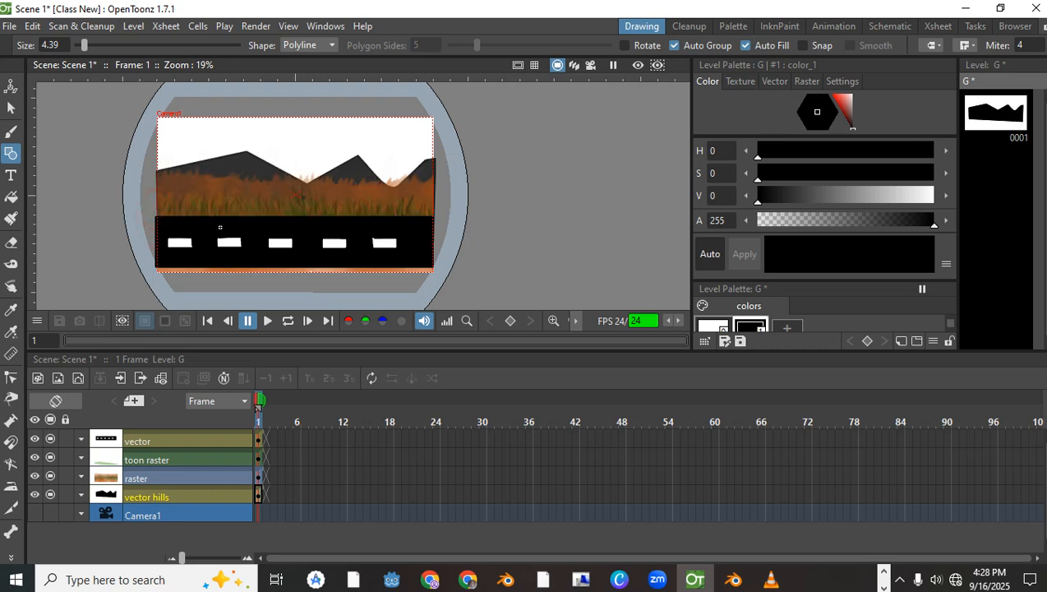
# Round the first hill and the slope into its valley on the vector hills outline by adjusting its control points.
pyautogui.scroll(1, 437, 131)
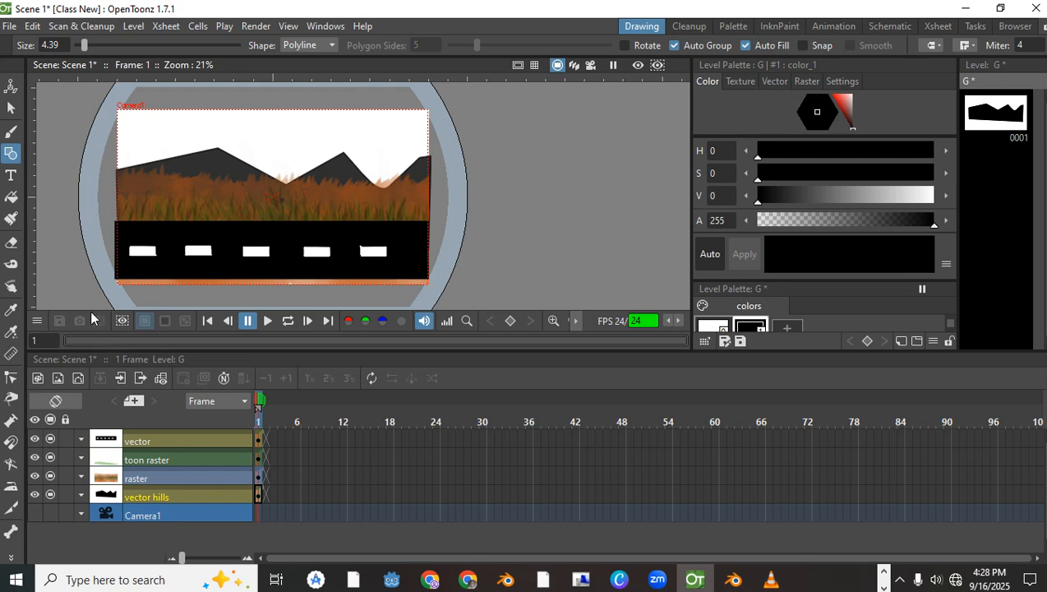
pyautogui.click(9, 380)
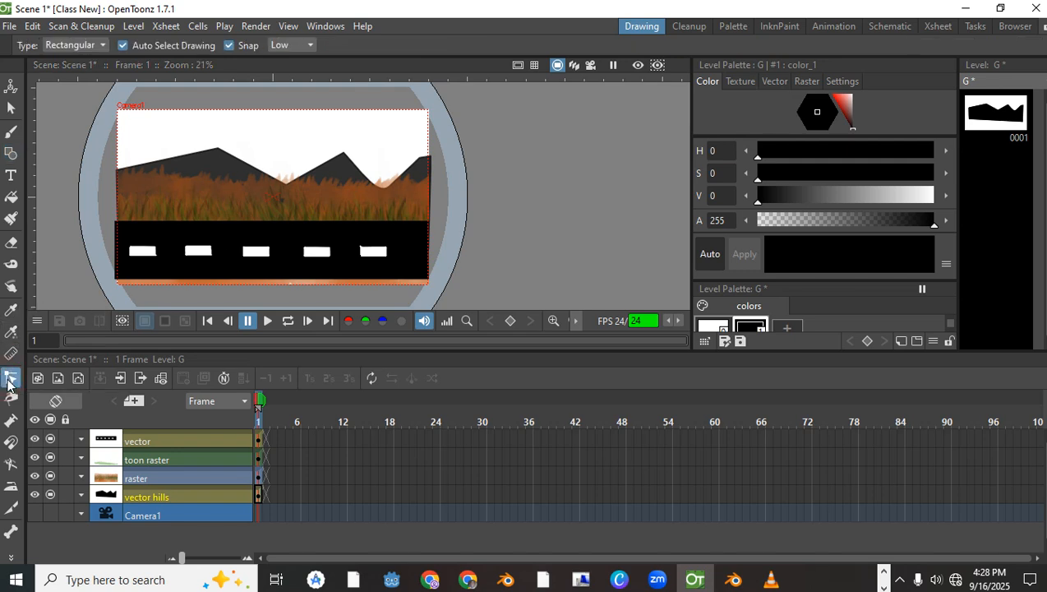
pyautogui.scroll(3, 148, 131)
pyautogui.click(182, 182)
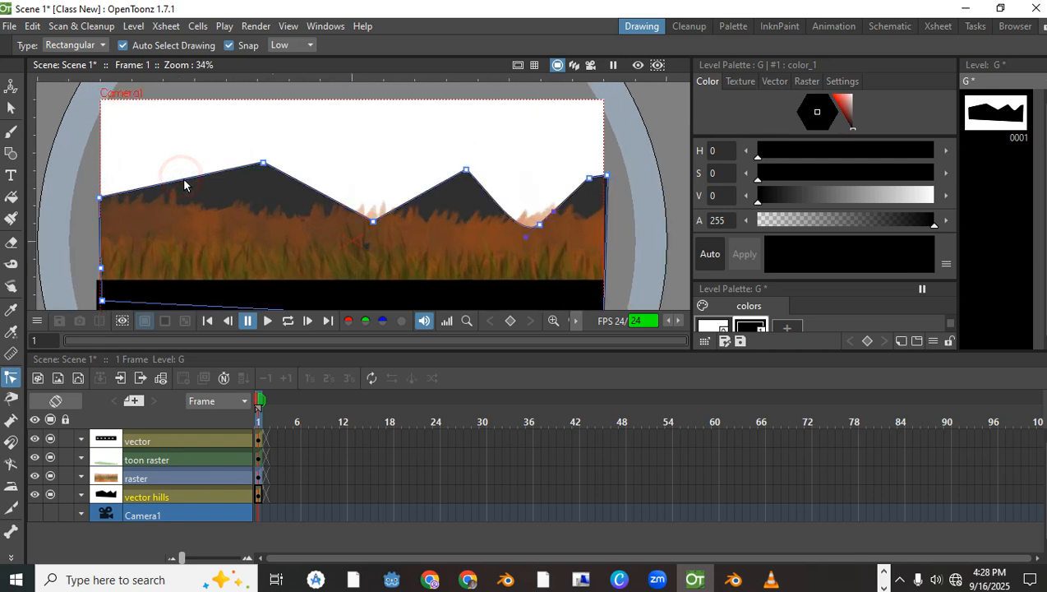
pyautogui.moveTo(182, 182); pyautogui.dragTo(155, 154)
pyautogui.moveTo(342, 194); pyautogui.dragTo(316, 196)
pyautogui.moveTo(236, 165); pyautogui.dragTo(210, 175)
pyautogui.moveTo(136, 164); pyautogui.dragTo(159, 145)
pyautogui.moveTo(263, 189); pyautogui.dragTo(264, 215)
# Curve the second hill's crest and the narrow dip beside it by pulling out their control point handles.
pyautogui.moveTo(355, 212); pyautogui.dragTo(272, 191)
pyautogui.moveTo(373, 226); pyautogui.dragTo(292, 209)
pyautogui.scroll(-2, 297, 194)
pyautogui.scroll(2, 247, 207)
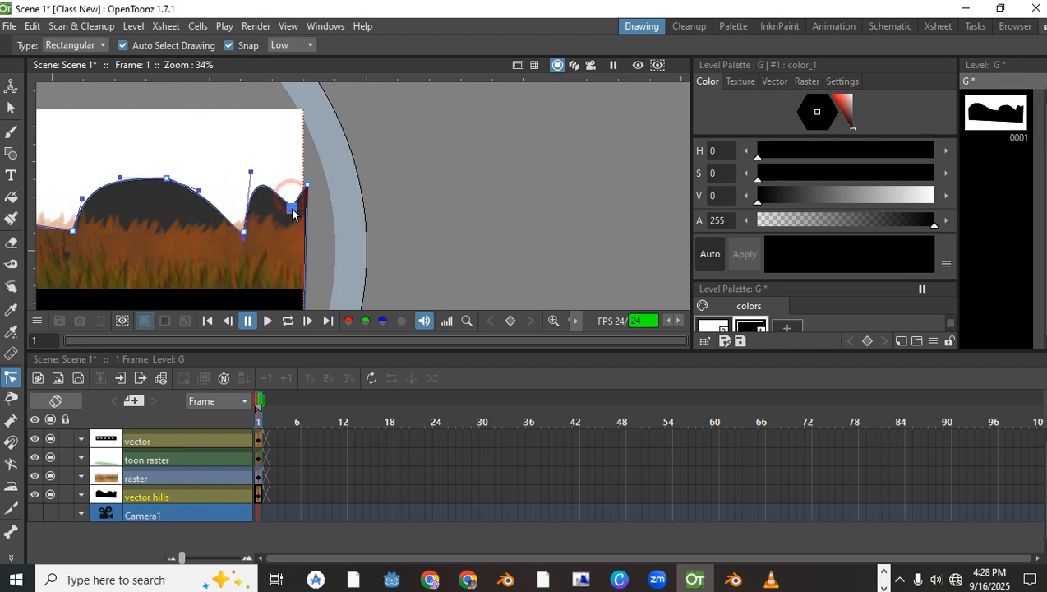
pyautogui.moveTo(251, 171); pyautogui.dragTo(246, 169)
pyautogui.moveTo(240, 236); pyautogui.dragTo(209, 228)
pyautogui.scroll(1, 198, 195)
pyautogui.moveTo(198, 192); pyautogui.dragTo(206, 165)
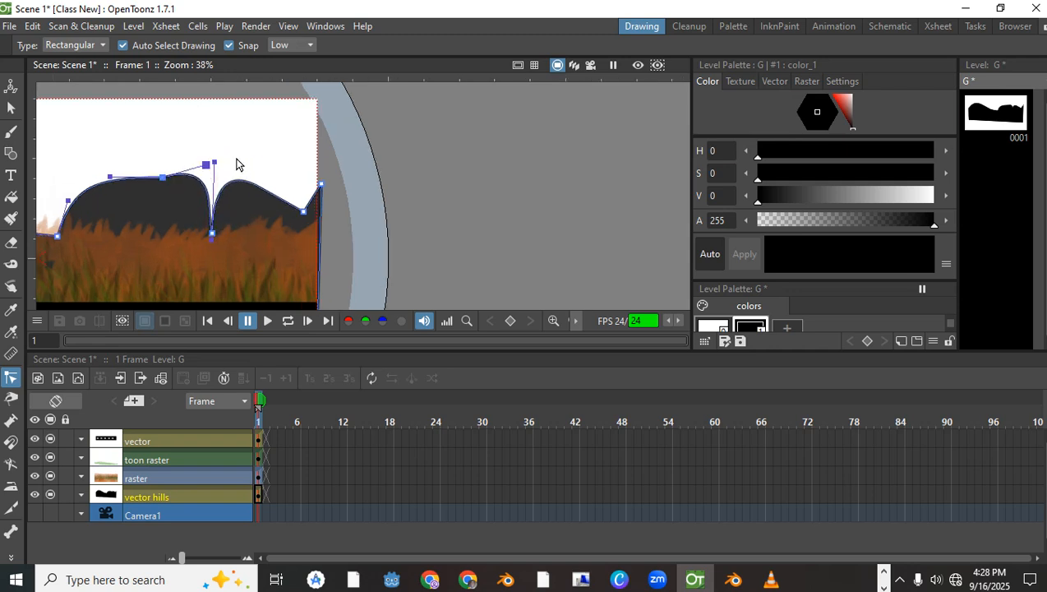
# Smooth the last rise of the hills outline at the camera's right edge, and leave the shape deselected.
pyautogui.scroll(-5, 310, 213)
pyautogui.scroll(2, 310, 213)
pyautogui.click(306, 199)
pyautogui.moveTo(301, 212); pyautogui.dragTo(250, 212)
pyautogui.scroll(4, 297, 224)
pyautogui.scroll(-2, 305, 205)
pyautogui.click(368, 203)
pyautogui.scroll(-5, 363, 205)
pyautogui.scroll(1, 413, 185)
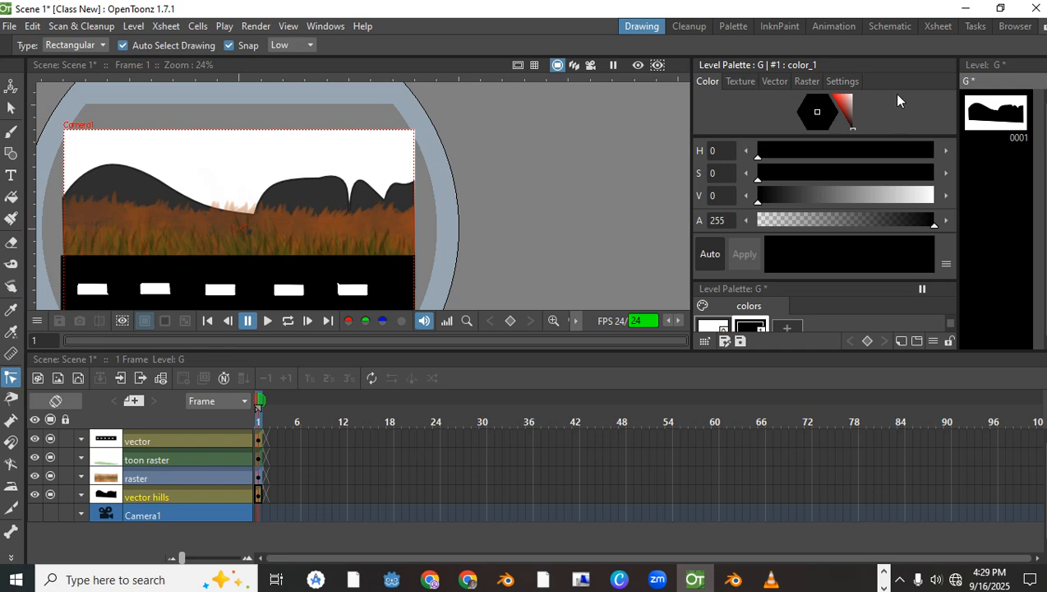
# Select the whole hills shape and colour it dark brown with hue 20, saturation 64 and value 32.
pyautogui.scroll(-2, 248, 231)
pyautogui.scroll(2, 295, 236)
pyautogui.click(345, 172)
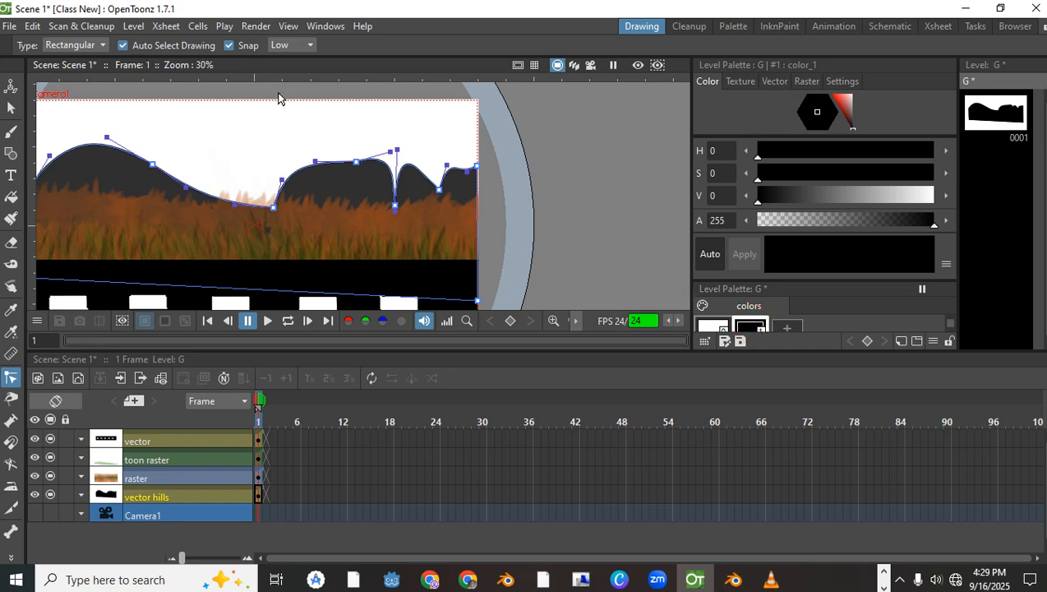
pyautogui.click(10, 108)
pyautogui.click(120, 153)
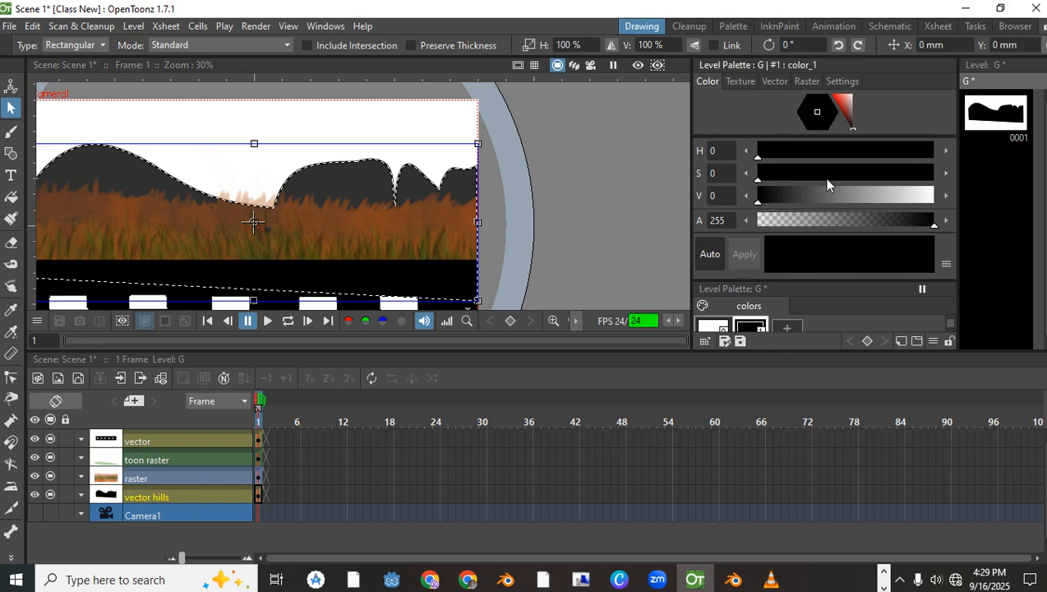
pyautogui.moveTo(781, 196); pyautogui.dragTo(870, 175)
pyautogui.moveTo(801, 150); pyautogui.dragTo(764, 151)
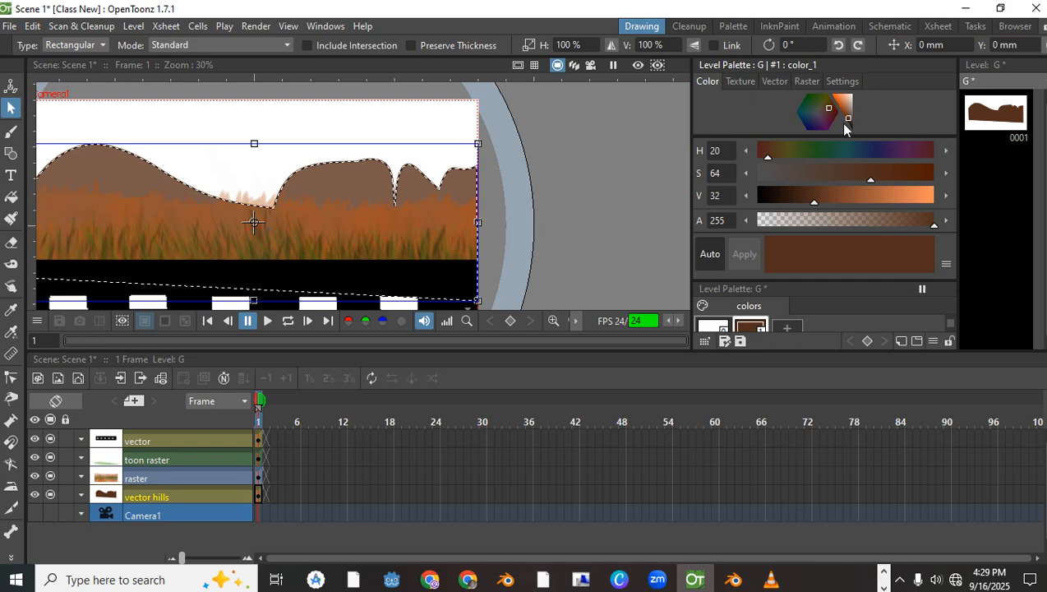
# Enlarge the colour editor, set the hills colour to saturation 100, value 43 and alpha 243, and deselect the shape.
pyautogui.moveTo(790, 352); pyautogui.dragTo(797, 445)
pyautogui.moveTo(851, 107); pyautogui.dragTo(849, 115)
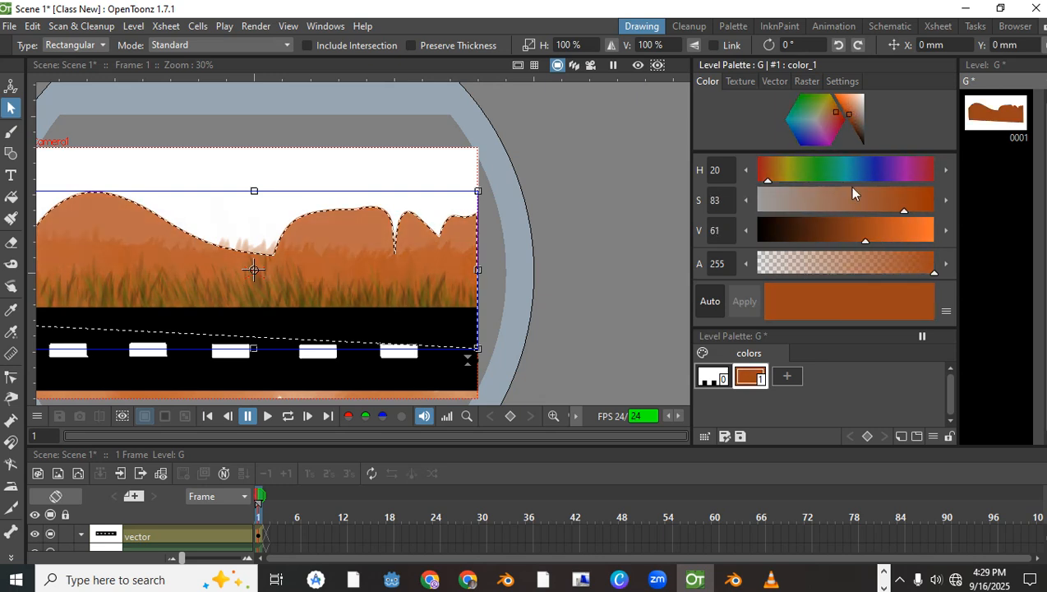
pyautogui.moveTo(904, 204); pyautogui.dragTo(939, 206)
pyautogui.moveTo(890, 236); pyautogui.dragTo(833, 242)
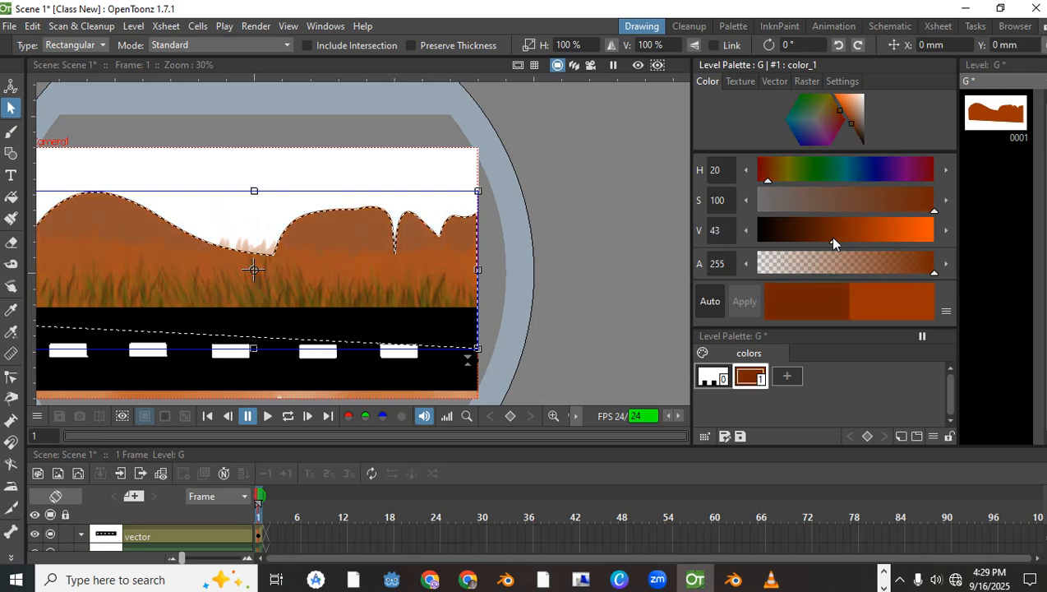
pyautogui.moveTo(892, 261); pyautogui.dragTo(926, 269)
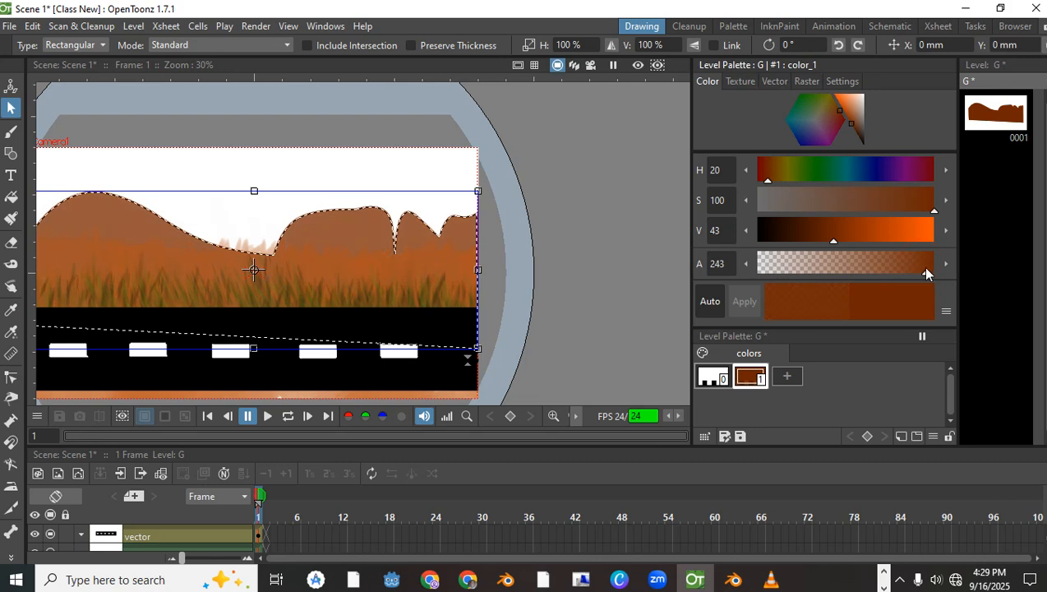
pyautogui.click(349, 248)
pyautogui.scroll(-5, 423, 253)
pyautogui.moveTo(424, 243); pyautogui.dragTo(451, 234)
pyautogui.scroll(5, 452, 231)
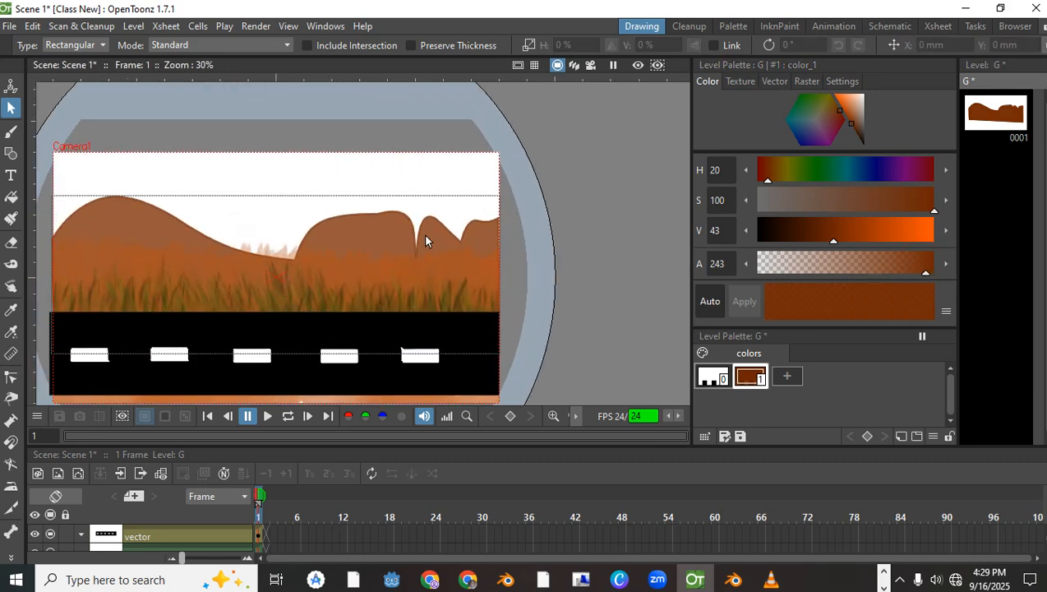
pyautogui.click(400, 227)
pyautogui.scroll(-4, 393, 205)
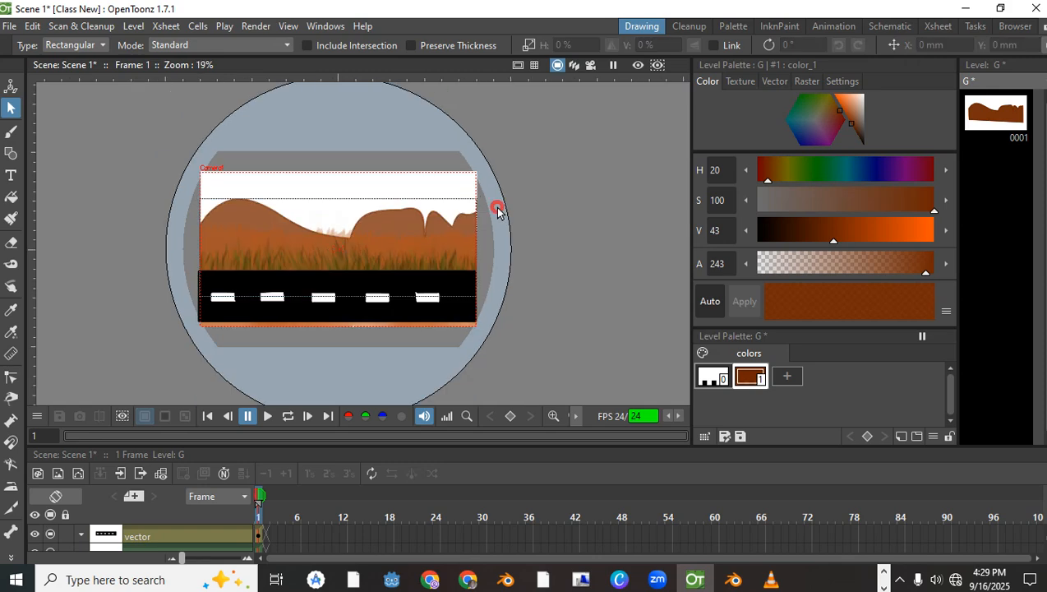
pyautogui.scroll(5, 542, 247)
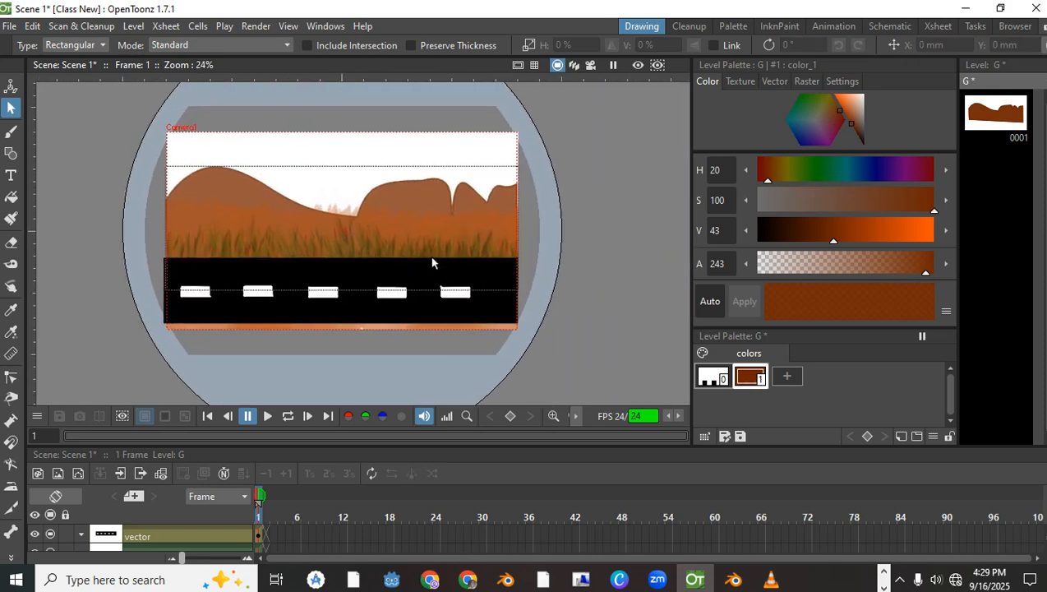
# Reselect the hills shape, darken its colour to value 24, and deselect it to check the whole scene.
pyautogui.click(367, 145)
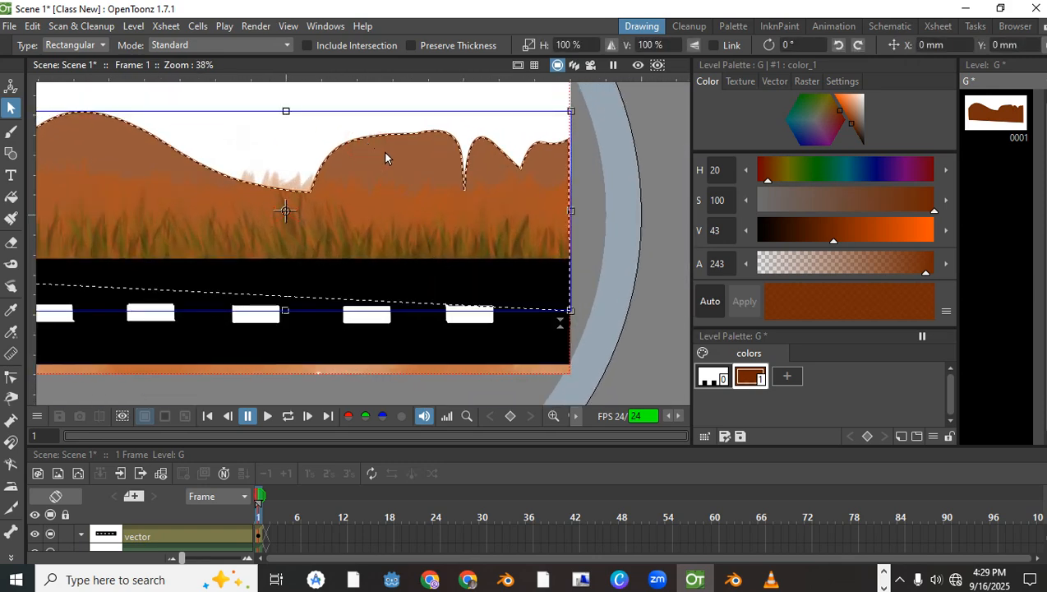
pyautogui.scroll(-1, 383, 154)
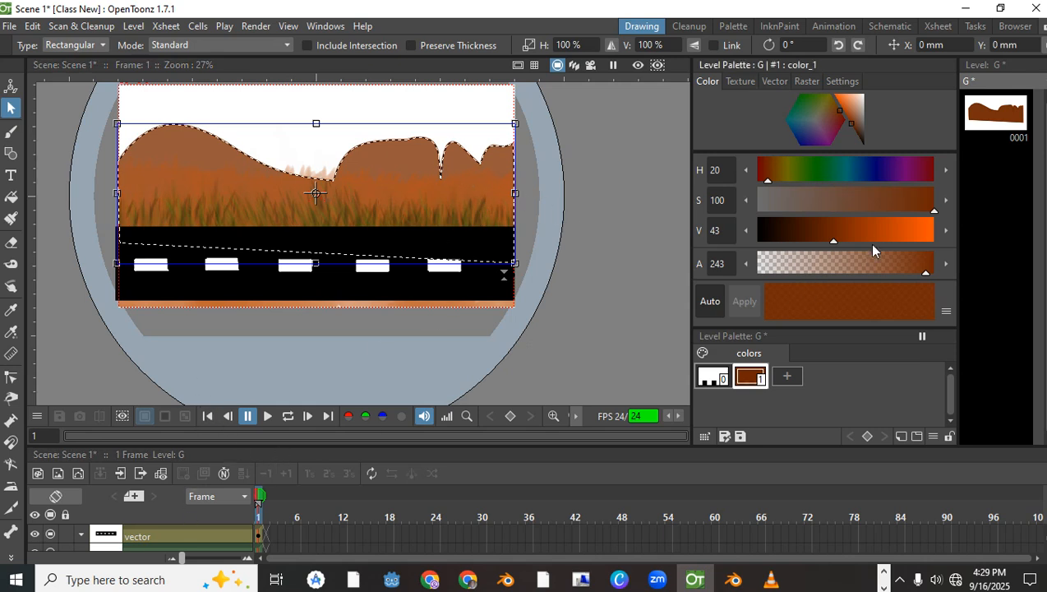
pyautogui.moveTo(825, 236); pyautogui.dragTo(799, 239)
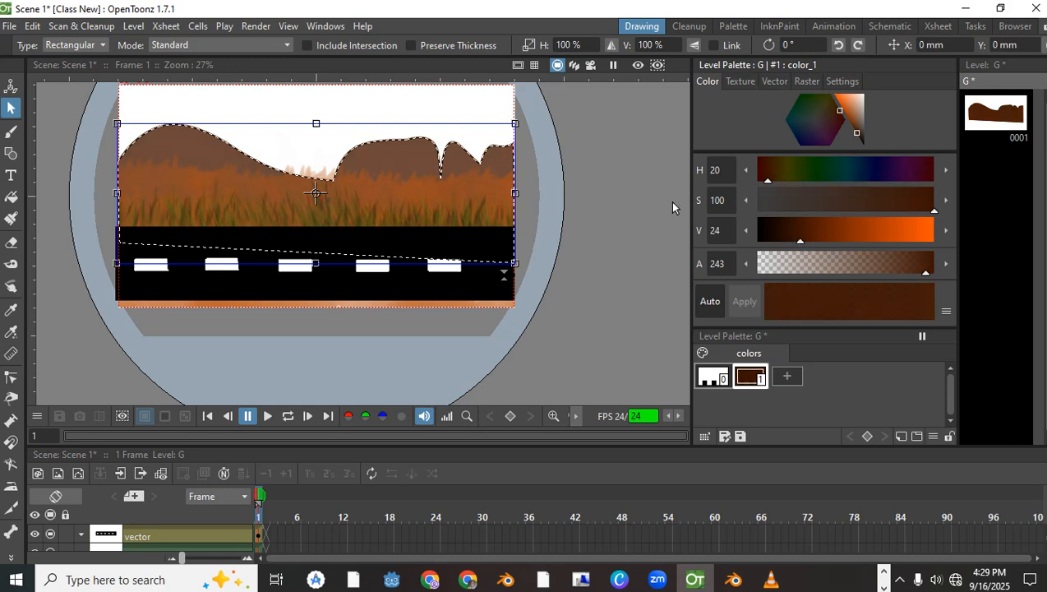
pyautogui.click(599, 166)
pyautogui.scroll(-4, 565, 161)
pyautogui.scroll(5, 426, 172)
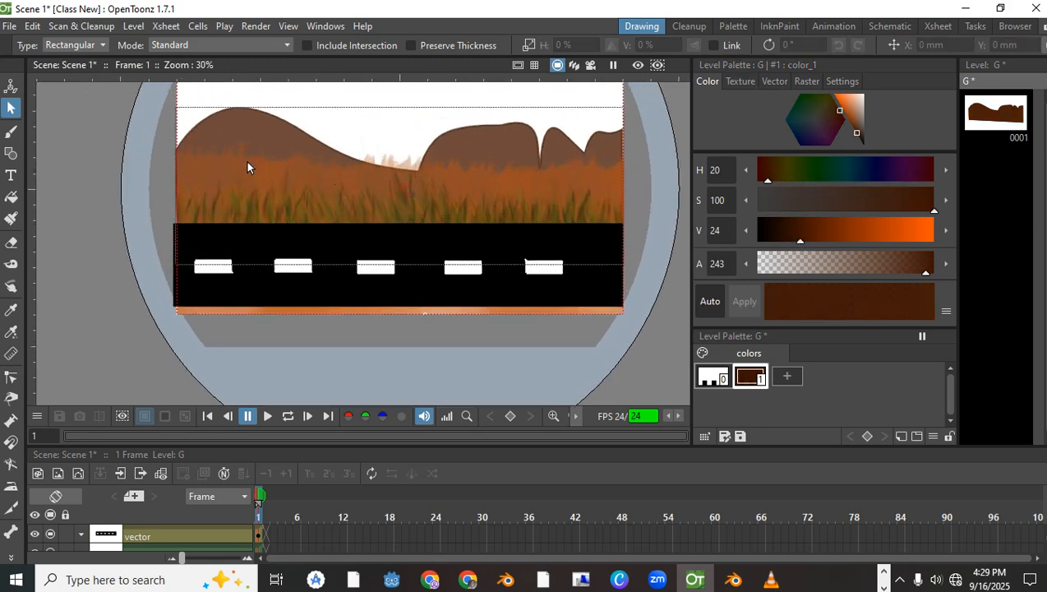
pyautogui.scroll(-3, 472, 179)
pyautogui.scroll(2, 485, 175)
pyautogui.scroll(-2, 431, 267)
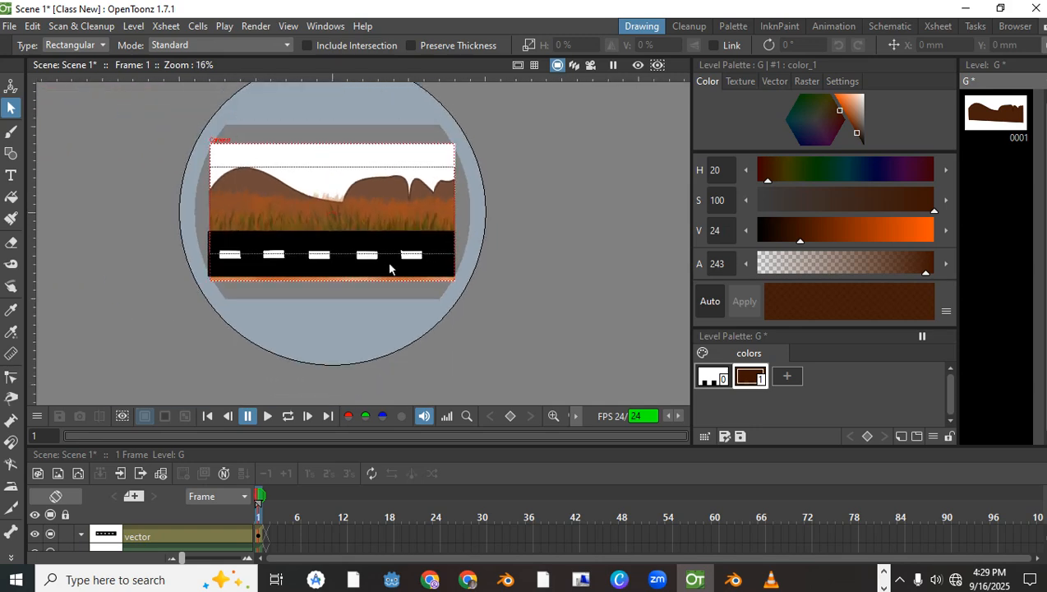
pyautogui.moveTo(430, 262); pyautogui.dragTo(451, 269)
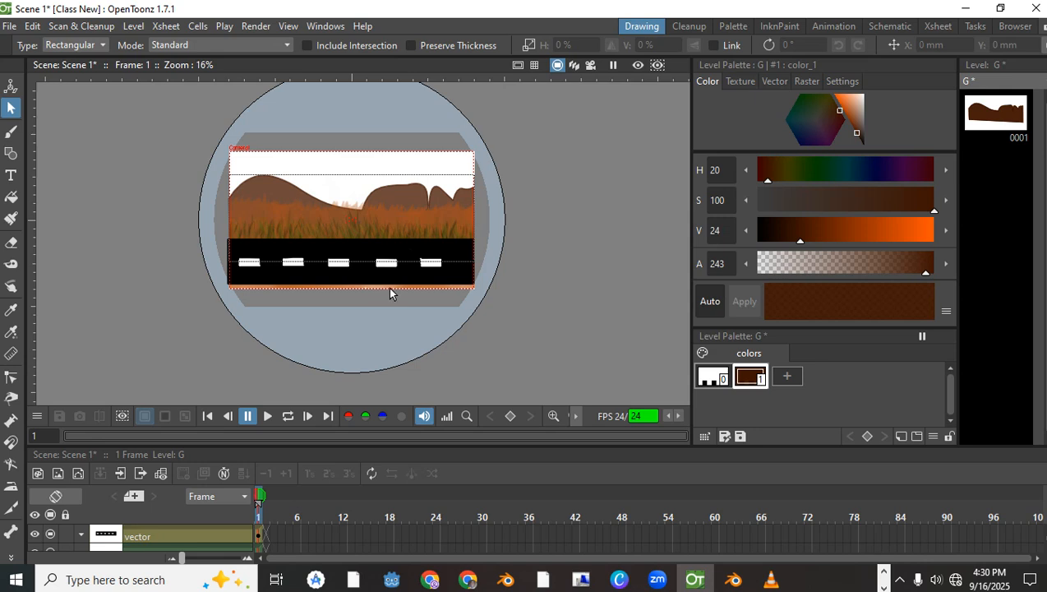
pyautogui.scroll(2, 534, 284)
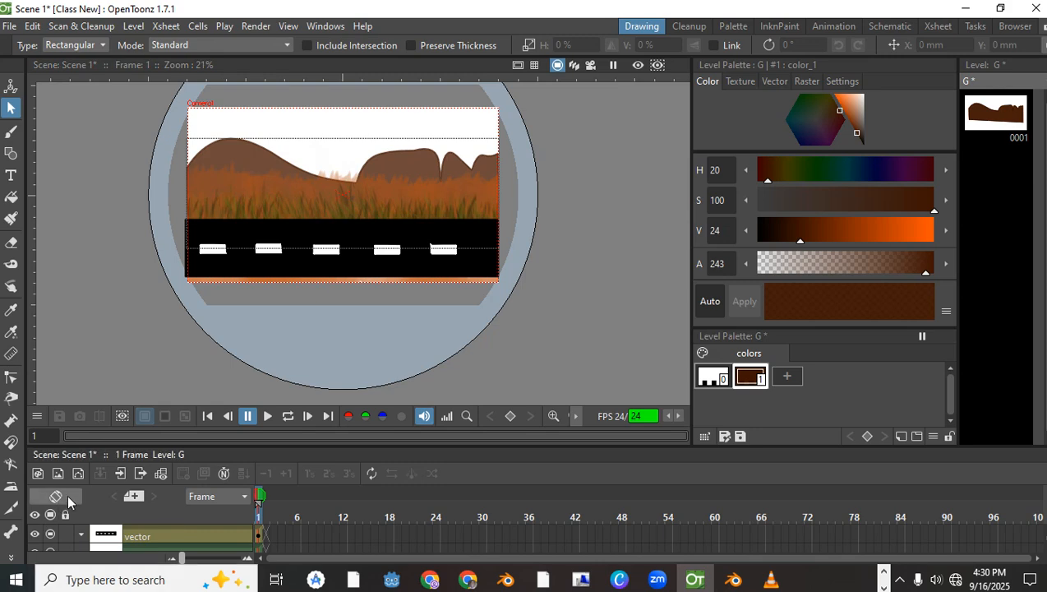
# Create a new Raster Level in a column beneath vector hills and rename that column "sky raster".
pyautogui.moveTo(268, 446); pyautogui.dragTo(269, 367)
pyautogui.click(145, 513)
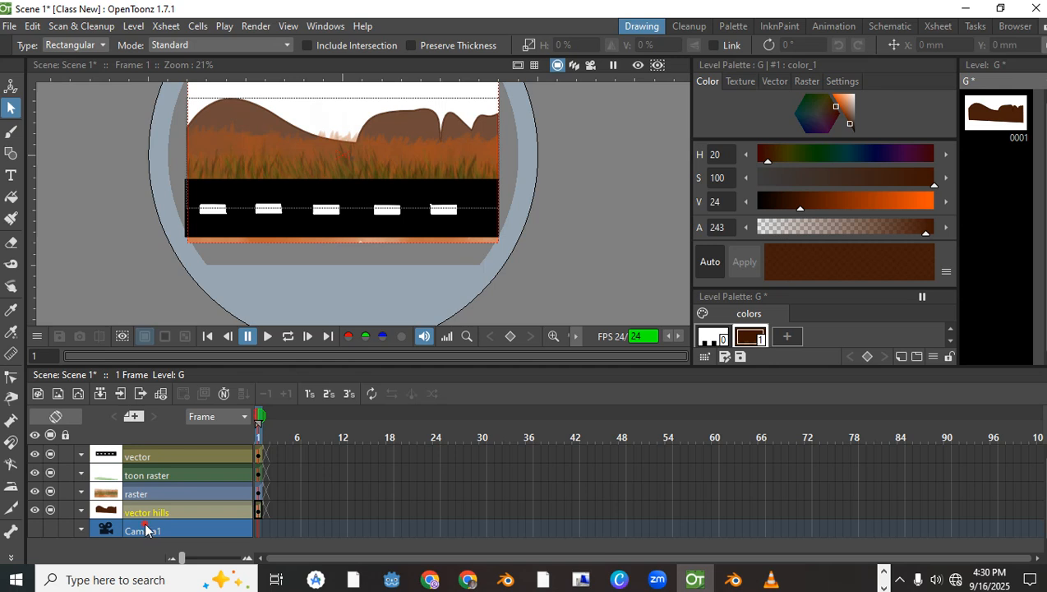
pyautogui.click(145, 530)
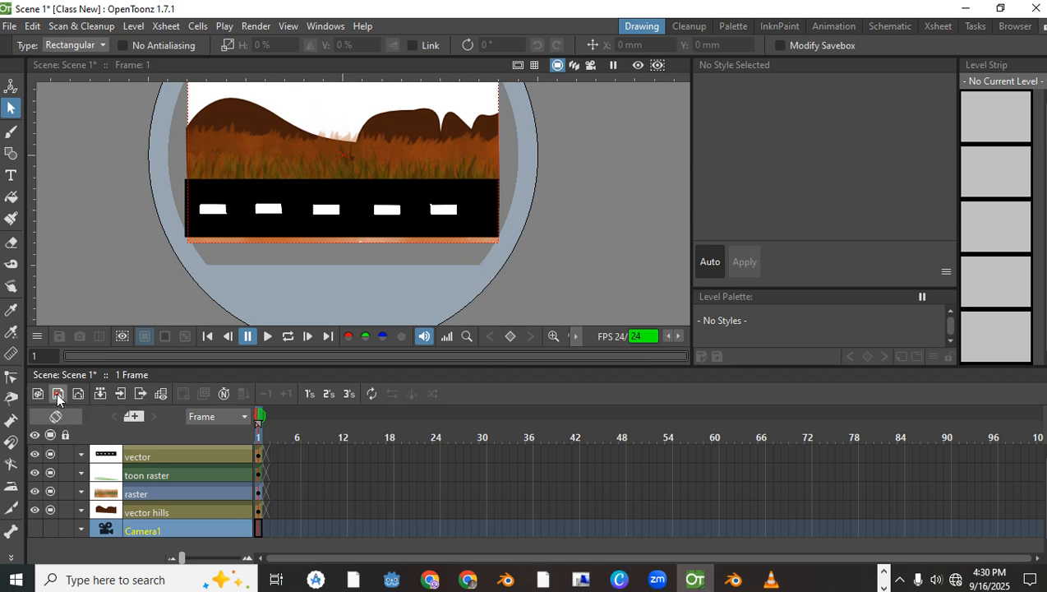
pyautogui.click(58, 394)
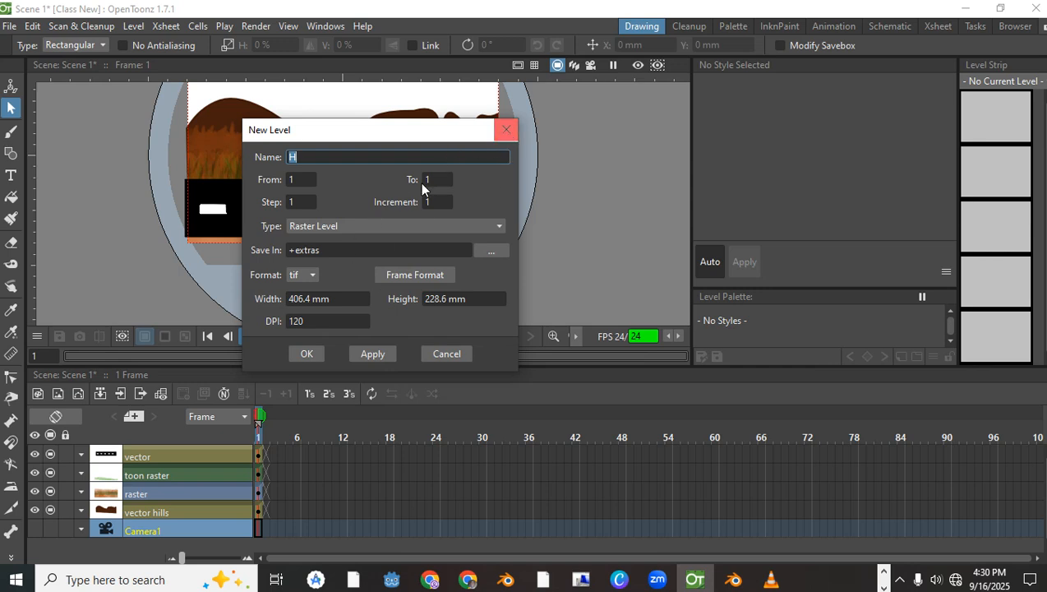
pyautogui.click(339, 226)
pyautogui.click(341, 227)
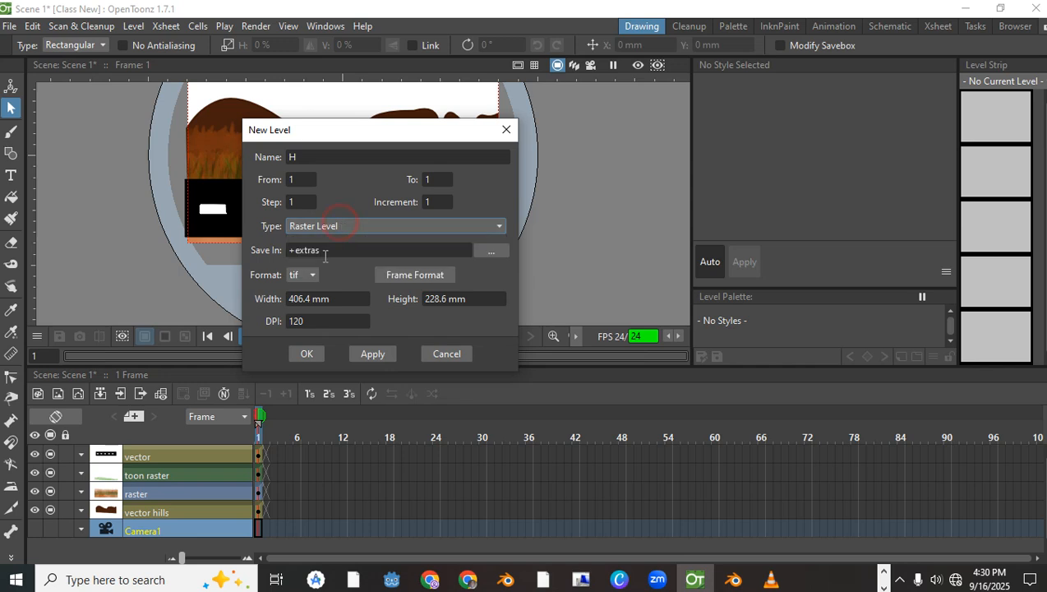
pyautogui.click(312, 355)
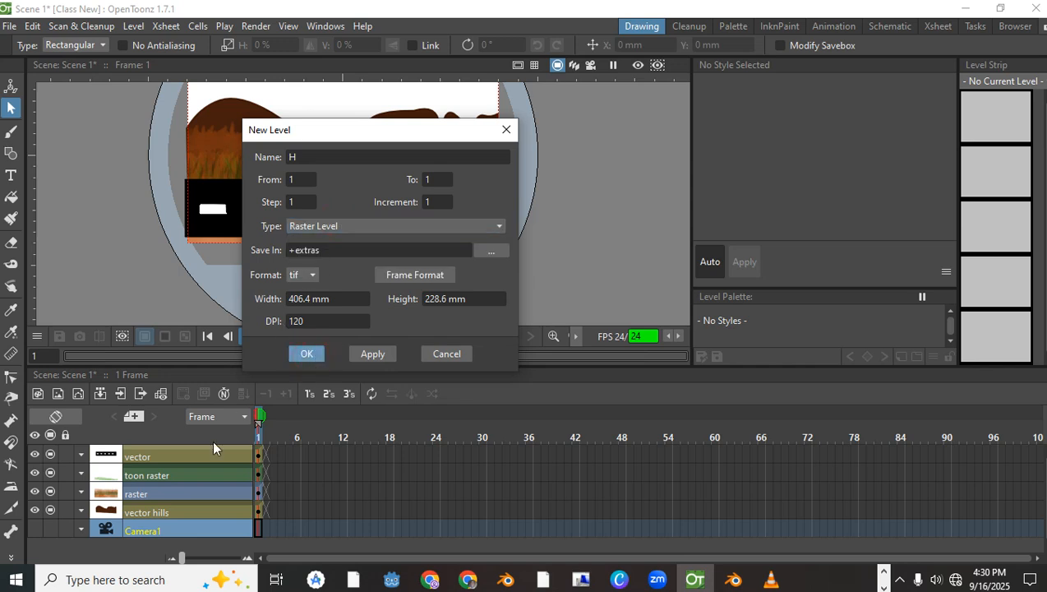
pyautogui.doubleClick(134, 527)
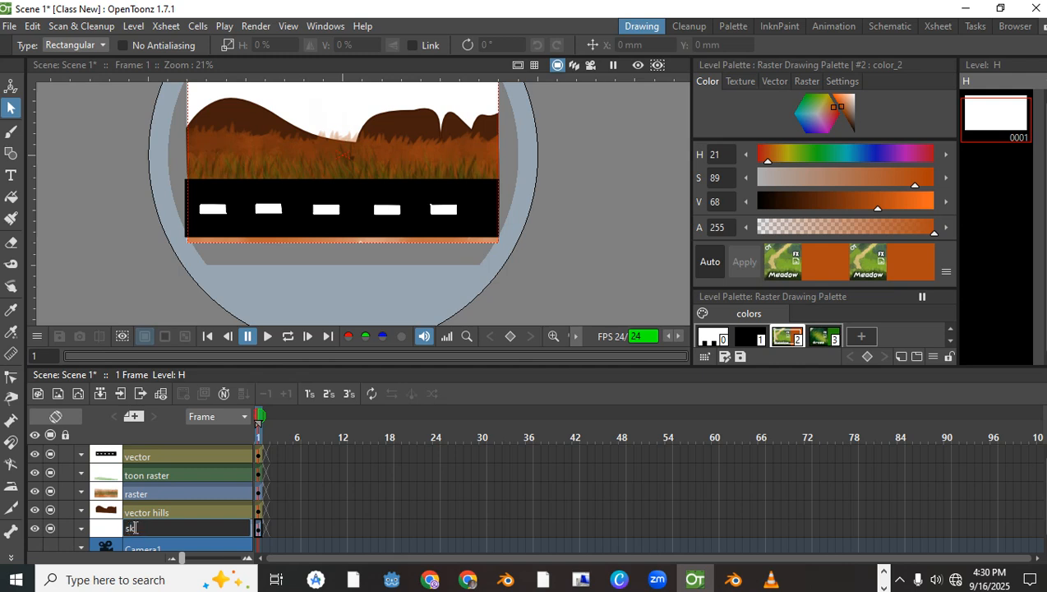
pyautogui.write('sky raster')
pyautogui.press('Return')
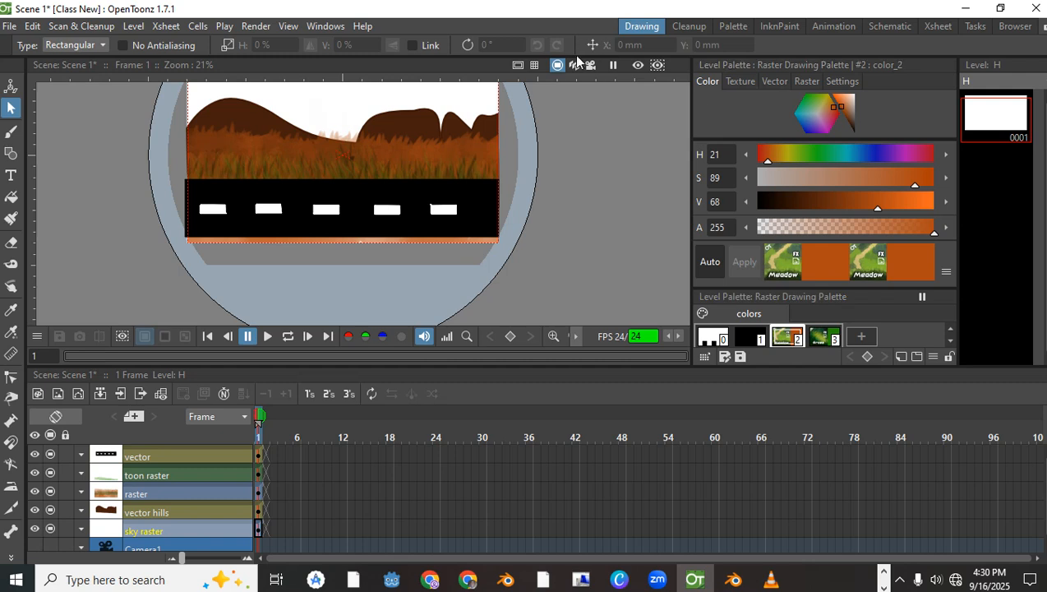
# Change the palette's color_2 style to a muted teal with hue 180 and saturation 50.
pyautogui.scroll(-1, 503, 160)
pyautogui.moveTo(503, 162); pyautogui.dragTo(496, 239)
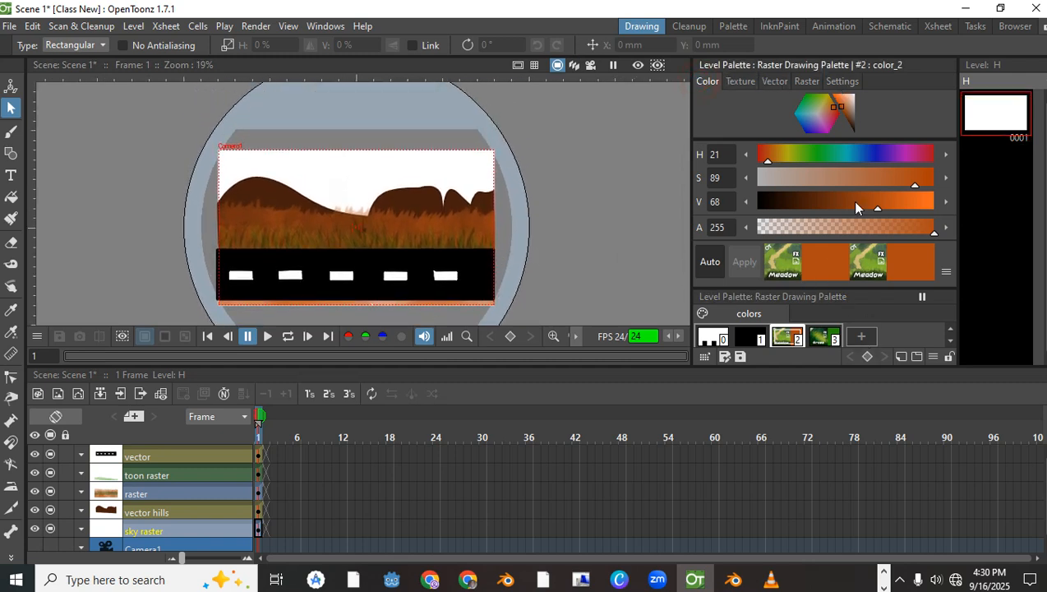
pyautogui.moveTo(778, 156); pyautogui.dragTo(845, 155)
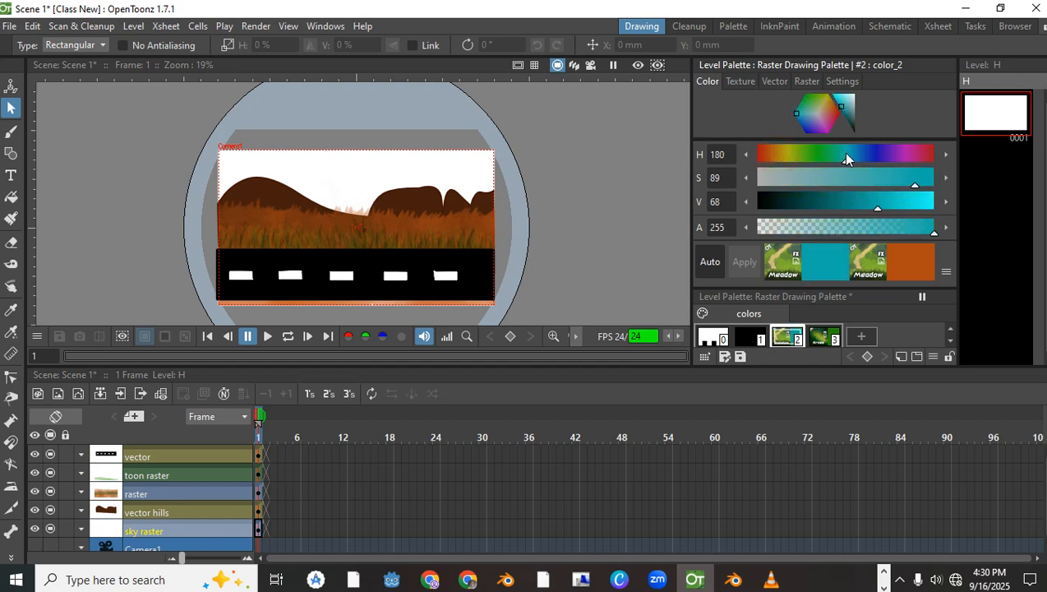
pyautogui.moveTo(895, 178); pyautogui.dragTo(865, 181)
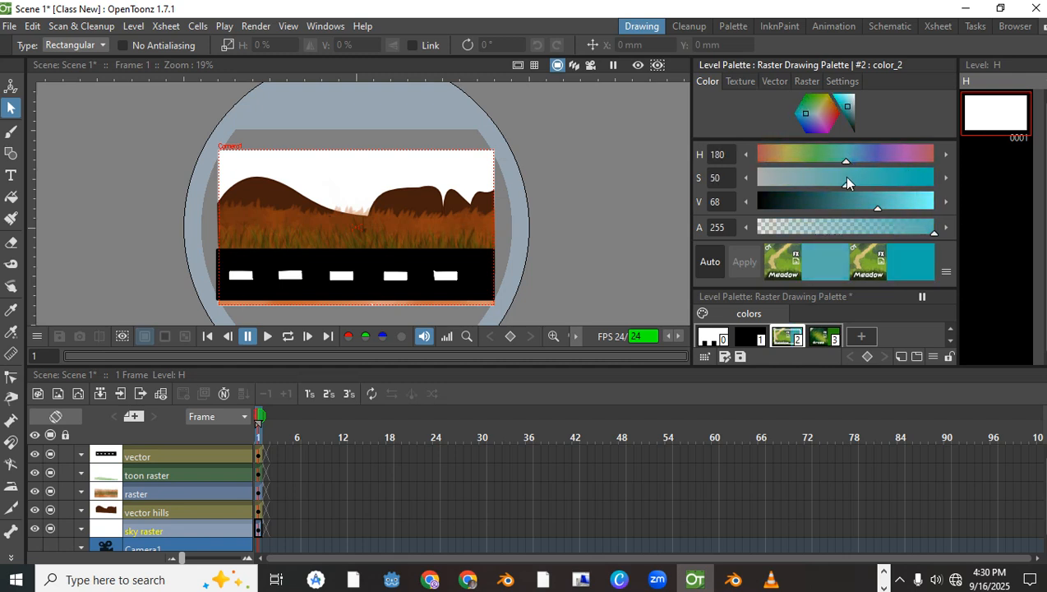
# Enlarge the style editor and assign the Clouds raster brush to the color_2 style.
pyautogui.moveTo(821, 287); pyautogui.dragTo(823, 230)
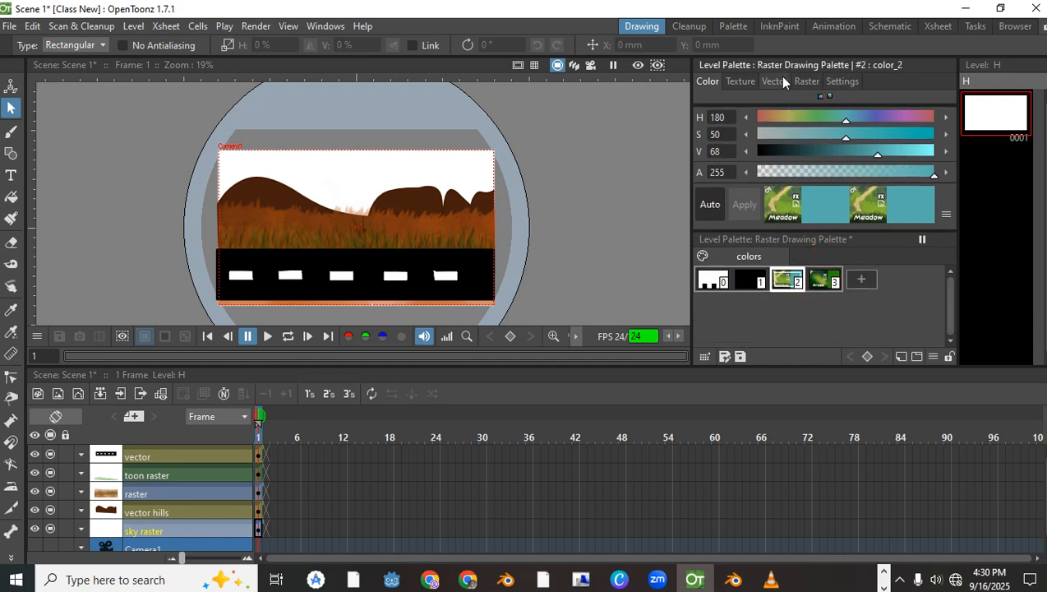
pyautogui.click(805, 82)
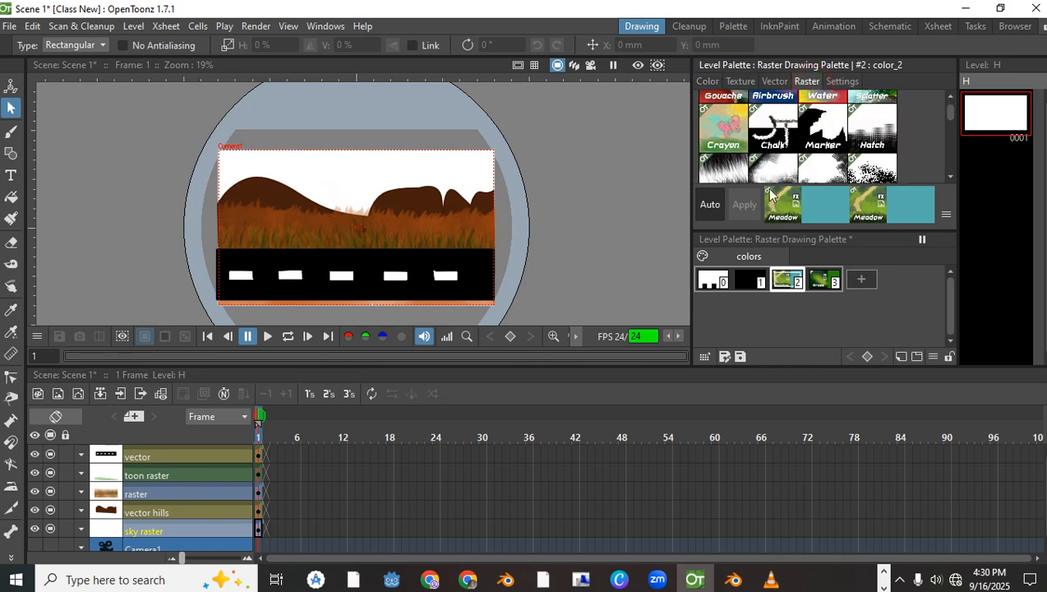
pyautogui.scroll(3, 759, 168)
pyautogui.scroll(-1, 748, 144)
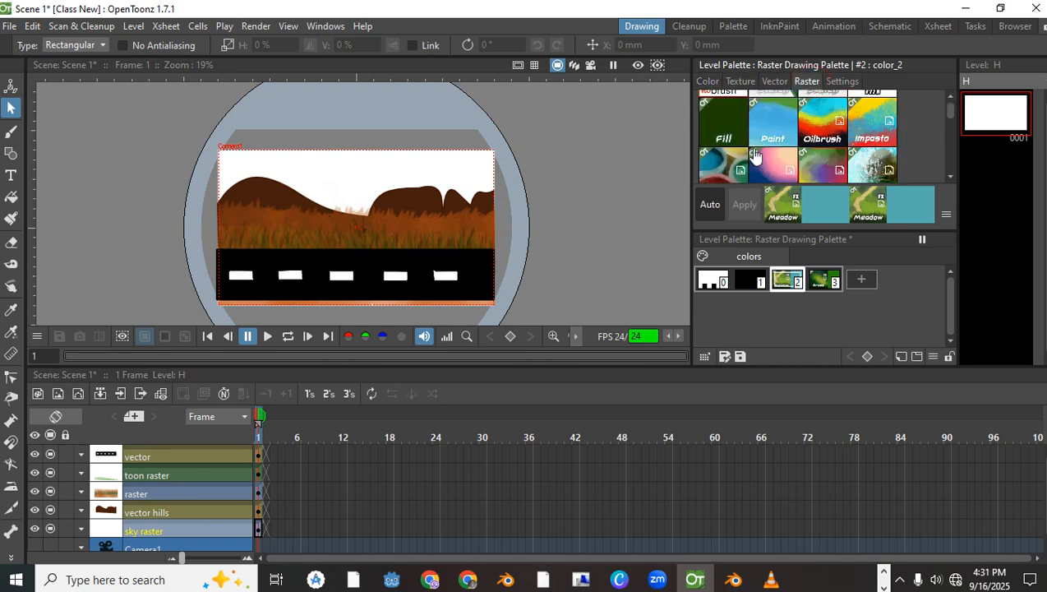
pyautogui.scroll(2, 748, 145)
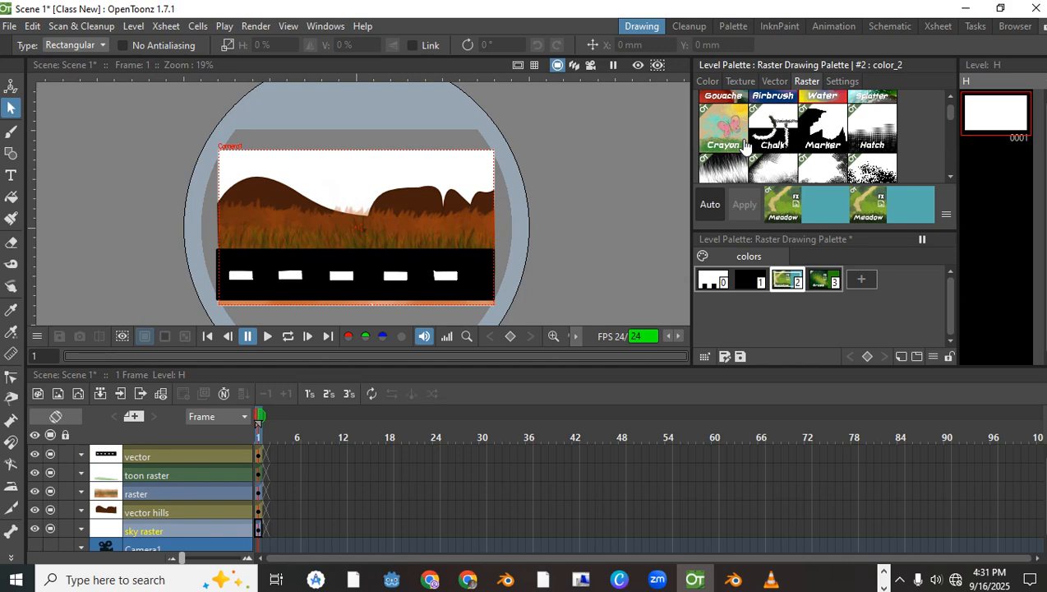
pyautogui.scroll(-1, 746, 144)
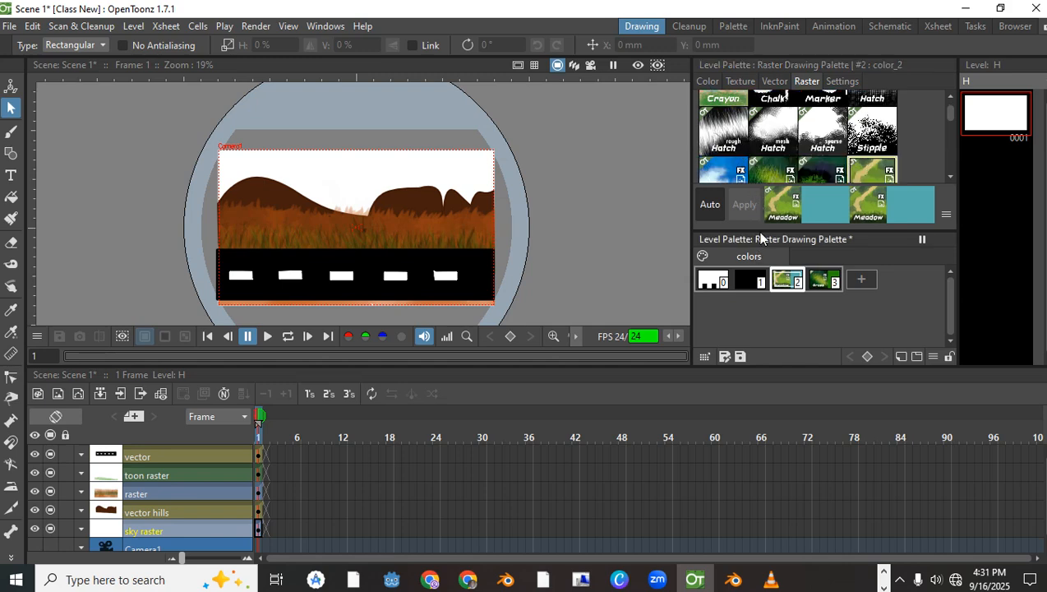
pyautogui.moveTo(736, 367); pyautogui.dragTo(748, 499)
pyautogui.scroll(-3, 764, 189)
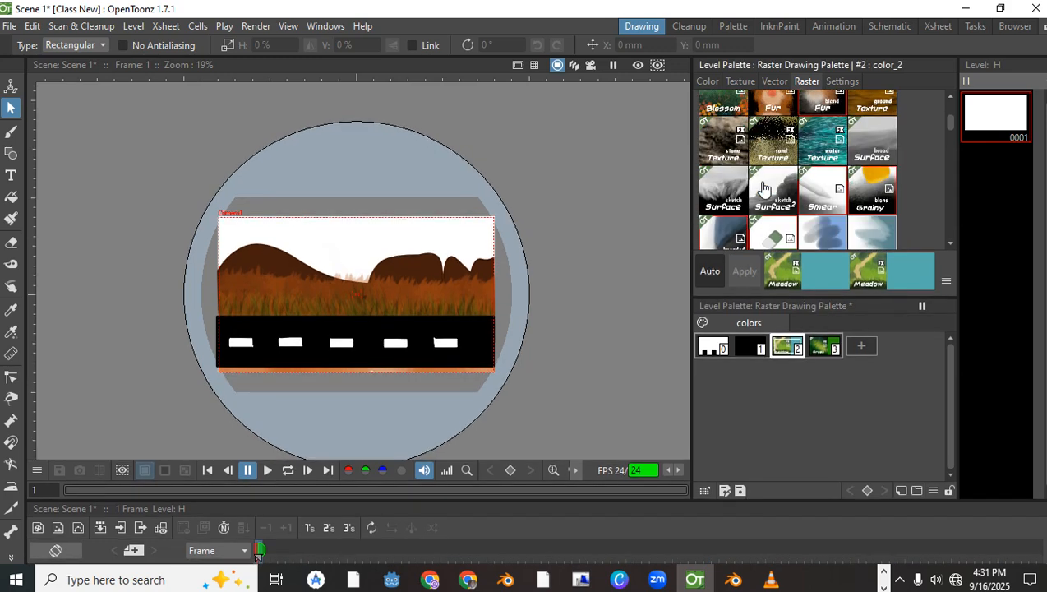
pyautogui.scroll(-2, 768, 191)
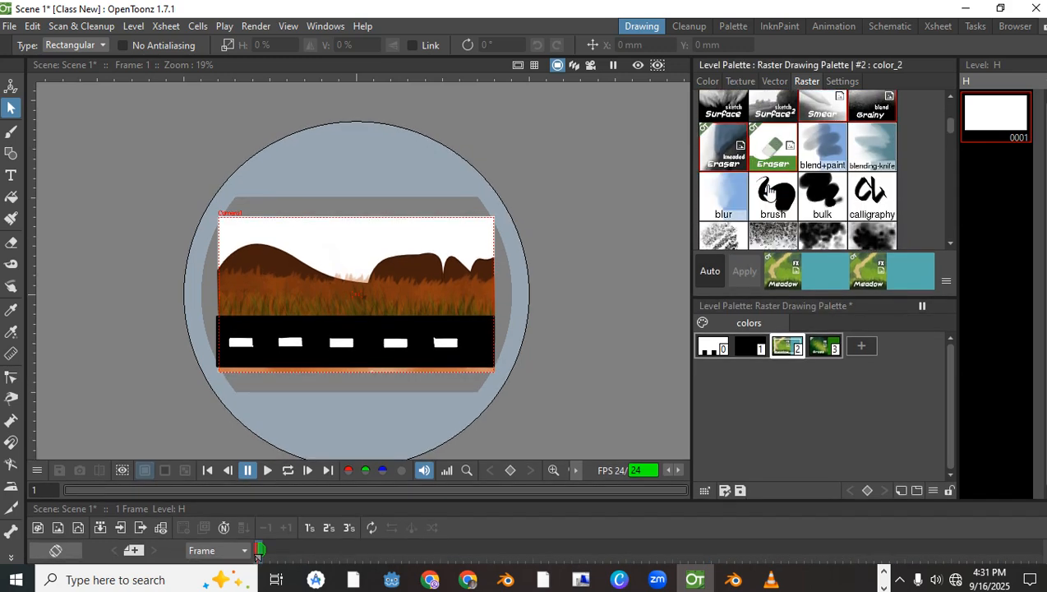
pyautogui.scroll(2, 768, 190)
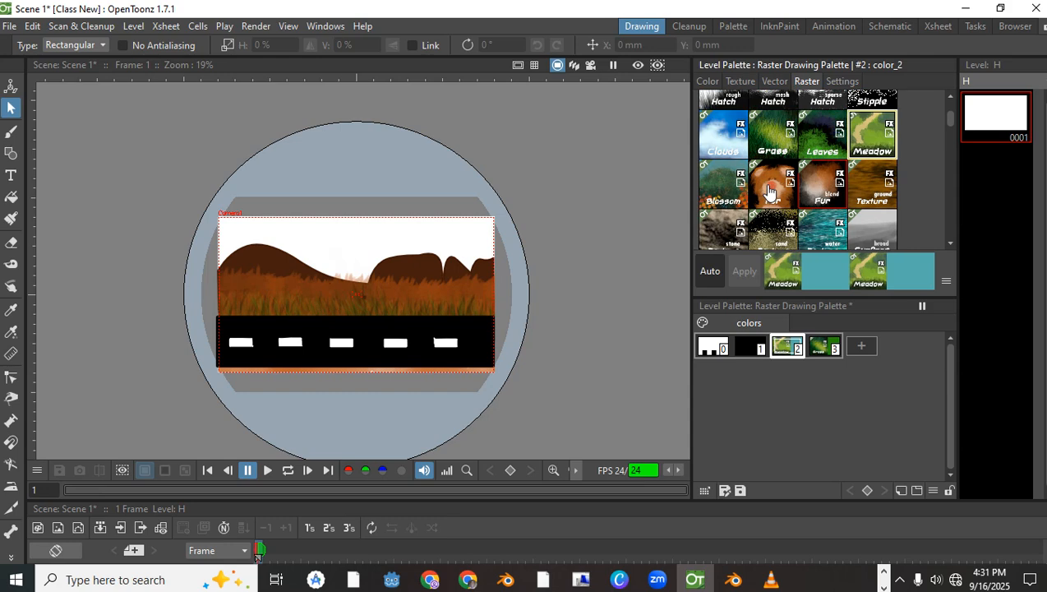
pyautogui.click(727, 140)
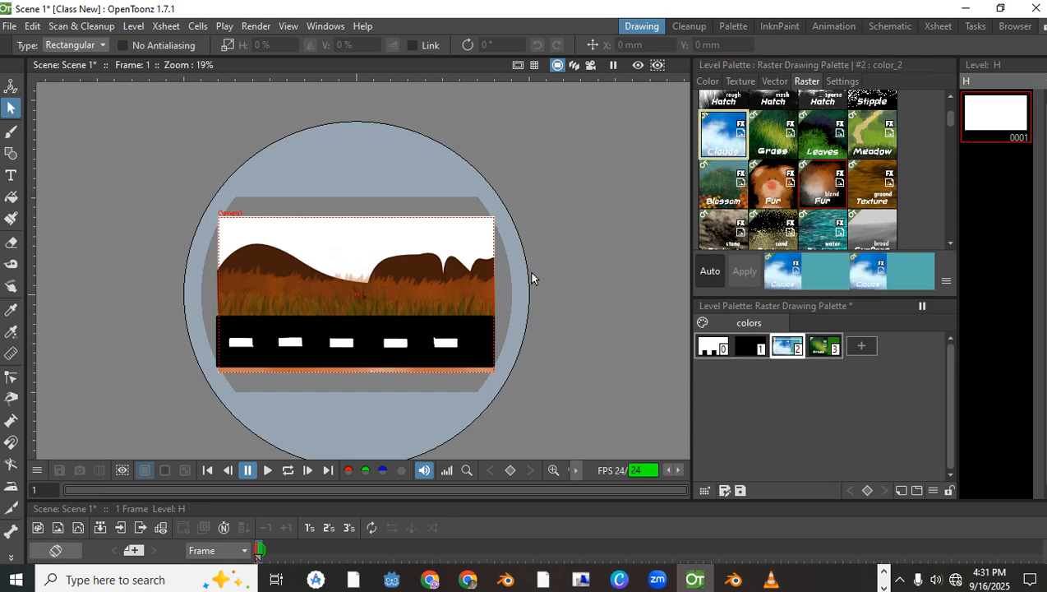
pyautogui.scroll(2, 337, 246)
pyautogui.moveTo(298, 237); pyautogui.dragTo(367, 238)
pyautogui.hotkey('ctrl', 'z')
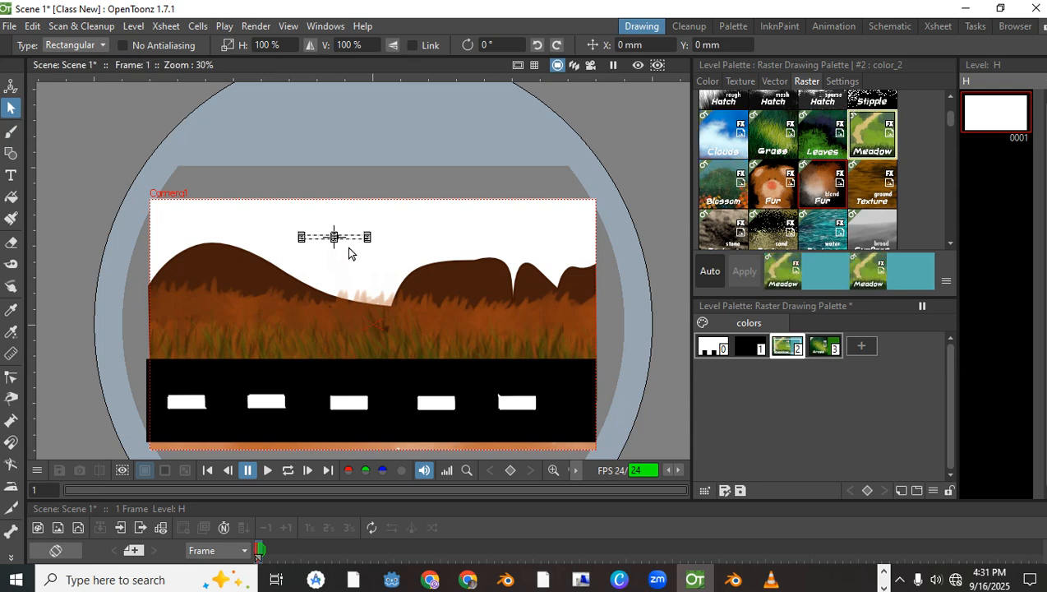
# Clear the selection, reassign the Clouds raster brush to color_2 and activate the Brush tool.
pyautogui.click(367, 201)
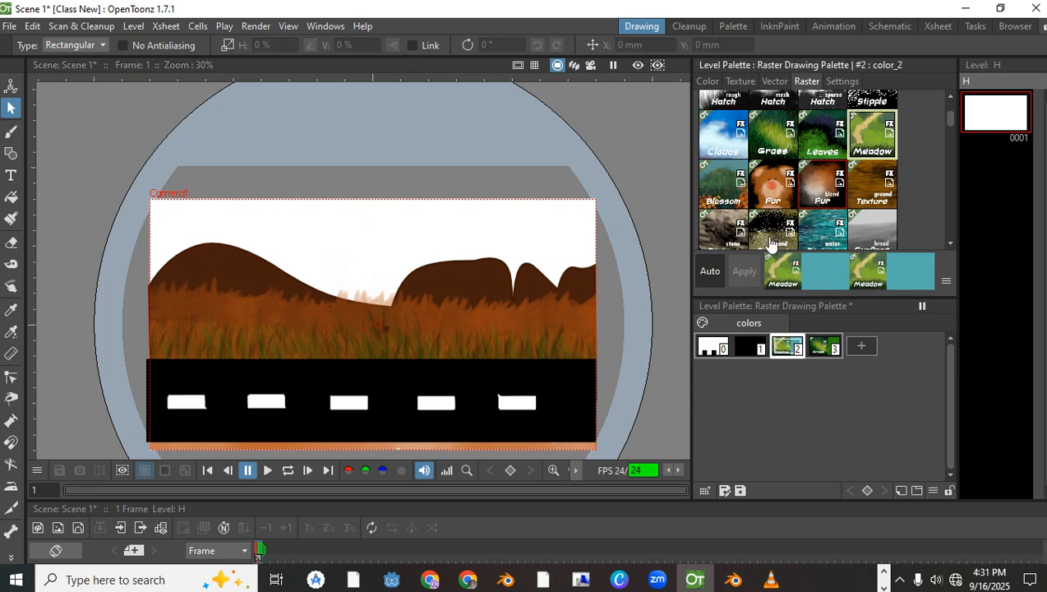
pyautogui.click(722, 134)
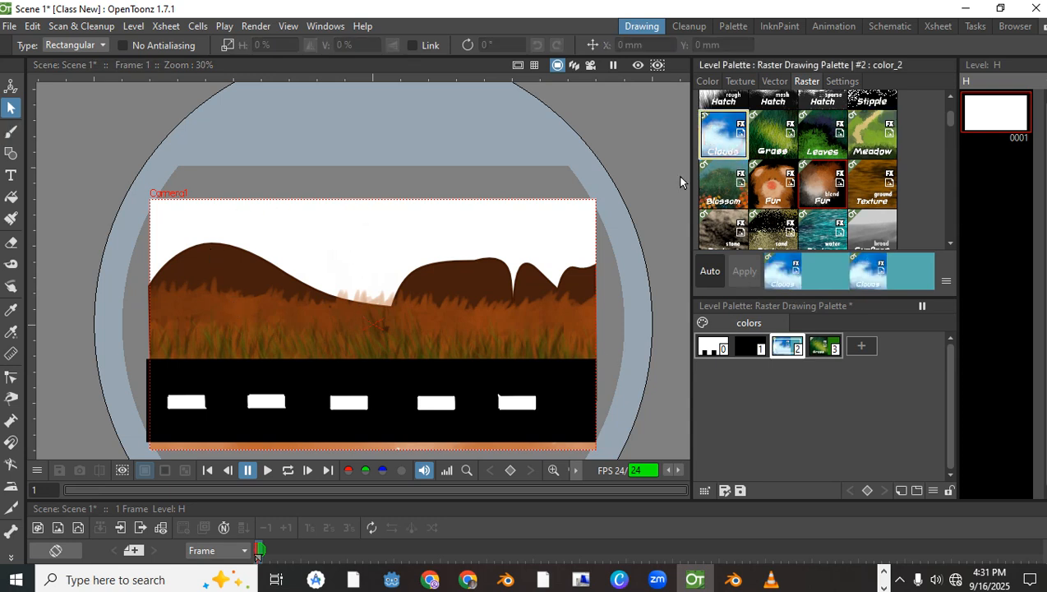
pyautogui.click(10, 136)
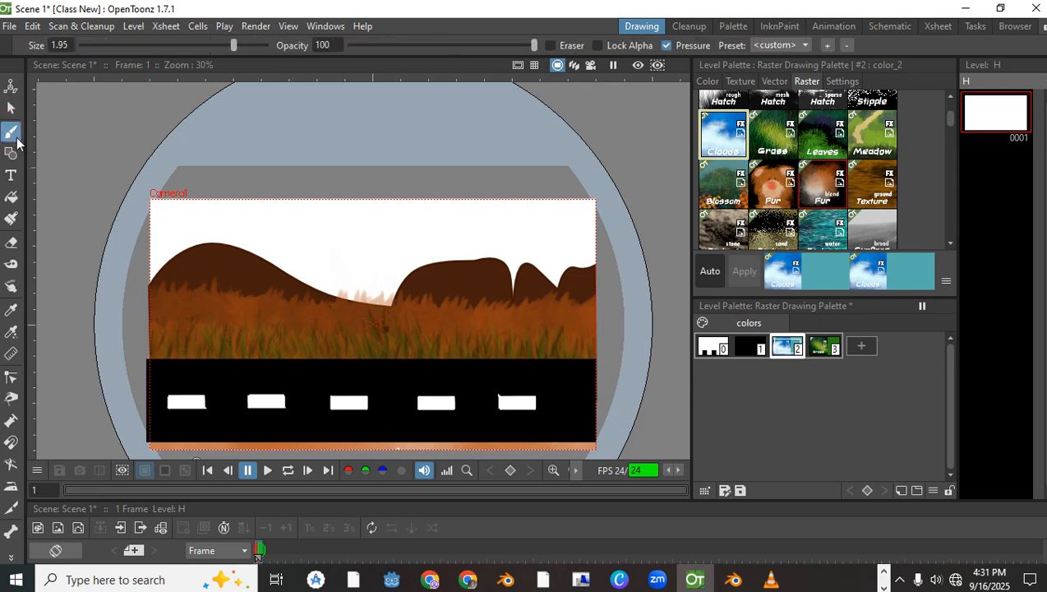
# Paint the whole sky area above the hills in teal with the Clouds brush on the sky raster level.
pyautogui.moveTo(176, 211)
pyautogui.mouseDown()
pyautogui.moveTo(240, 215)
pyautogui.moveTo(270, 231)
pyautogui.moveTo(137, 211)
pyautogui.moveTo(139, 271)
pyautogui.moveTo(171, 261)
pyautogui.moveTo(204, 222)
pyautogui.moveTo(167, 206)
pyautogui.moveTo(341, 262)
pyautogui.moveTo(372, 241)
pyautogui.moveTo(329, 229)
pyautogui.moveTo(275, 260)
pyautogui.moveTo(317, 289)
pyautogui.moveTo(194, 266)
pyautogui.moveTo(261, 255)
pyautogui.mouseUp()
pyautogui.moveTo(183, 263); pyautogui.dragTo(165, 263)
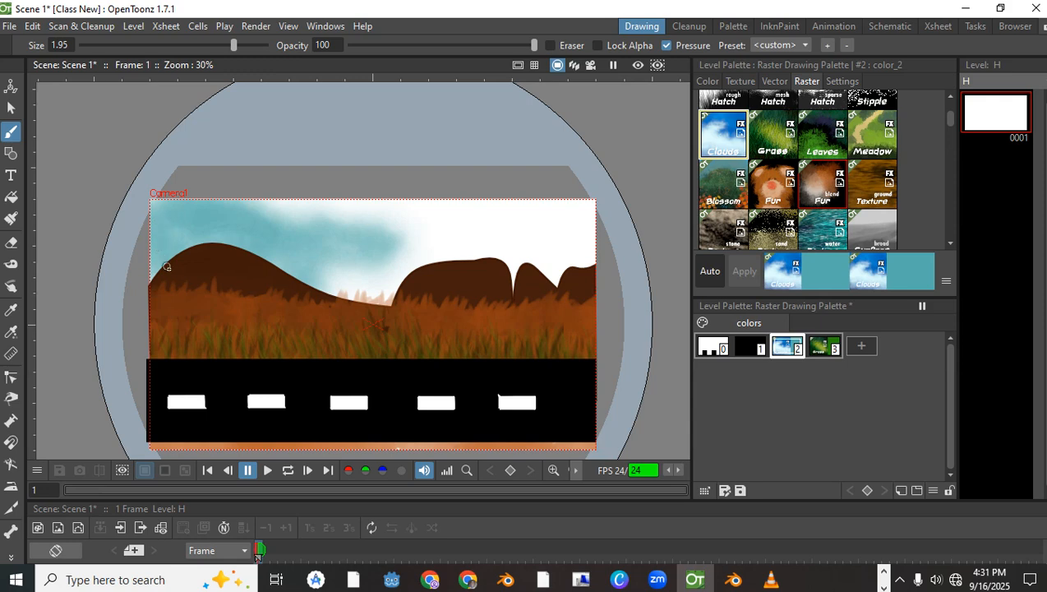
pyautogui.moveTo(290, 223)
pyautogui.mouseDown()
pyautogui.moveTo(466, 223)
pyautogui.moveTo(369, 222)
pyautogui.mouseUp()
pyautogui.scroll(-4, 466, 224)
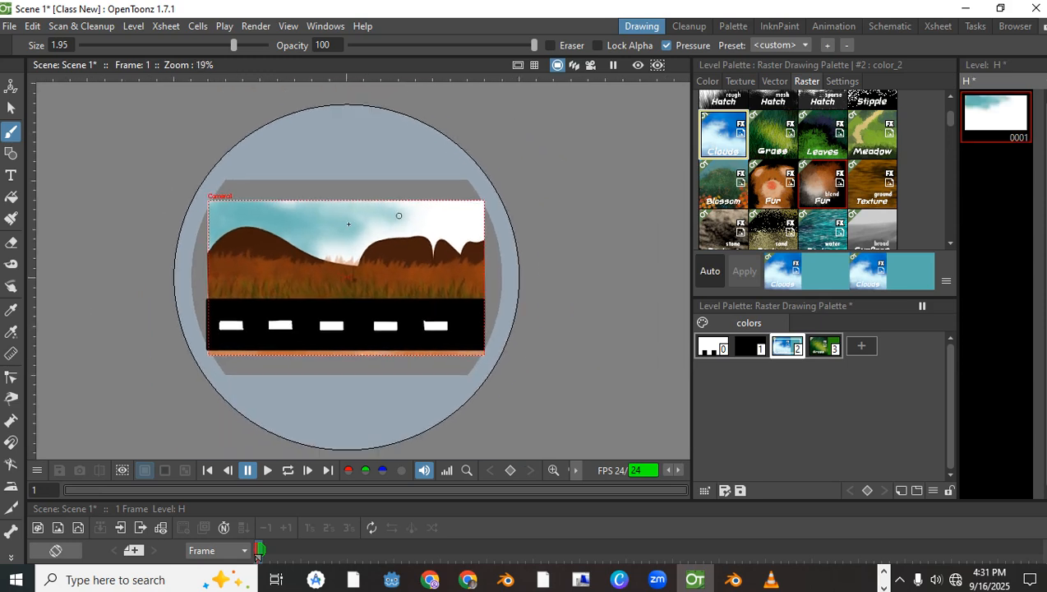
pyautogui.moveTo(263, 205)
pyautogui.mouseDown()
pyautogui.moveTo(479, 210)
pyautogui.moveTo(488, 223)
pyautogui.moveTo(471, 230)
pyautogui.moveTo(472, 251)
pyautogui.moveTo(475, 239)
pyautogui.moveTo(419, 222)
pyautogui.moveTo(353, 255)
pyautogui.moveTo(359, 236)
pyautogui.moveTo(336, 265)
pyautogui.moveTo(319, 260)
pyautogui.moveTo(363, 253)
pyautogui.moveTo(311, 240)
pyautogui.mouseUp()
pyautogui.moveTo(419, 247)
pyautogui.mouseDown()
pyautogui.moveTo(464, 240)
pyautogui.moveTo(443, 207)
pyautogui.moveTo(255, 199)
pyautogui.moveTo(316, 201)
pyautogui.mouseUp()
pyautogui.moveTo(394, 208)
pyautogui.mouseDown()
pyautogui.moveTo(480, 234)
pyautogui.moveTo(374, 230)
pyautogui.moveTo(364, 240)
pyautogui.mouseUp()
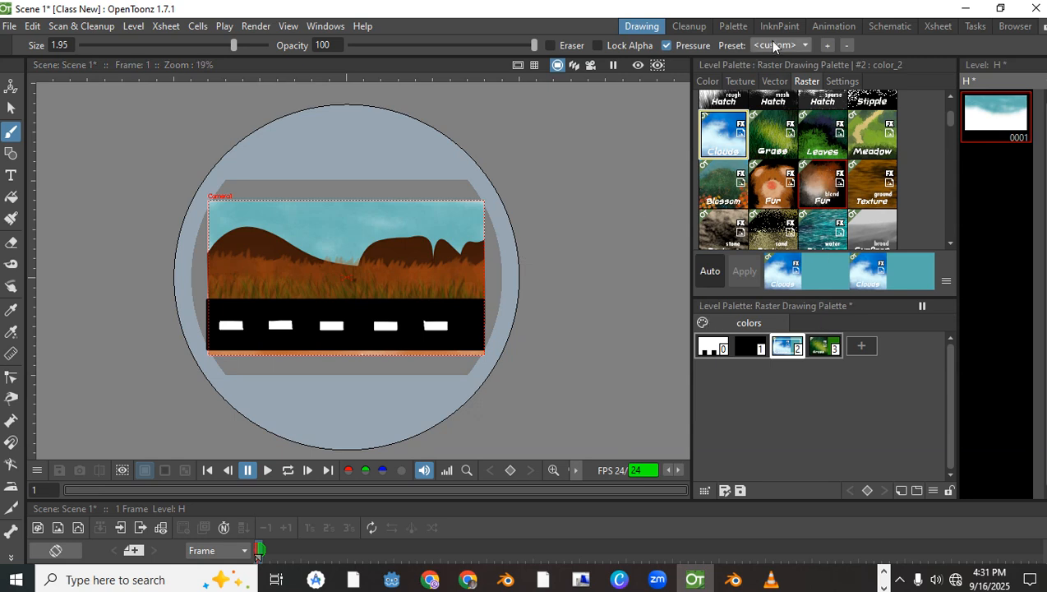
# Change color_2 to a pale grey with saturation 6 and value 80.
pyautogui.click(708, 80)
pyautogui.moveTo(840, 189); pyautogui.dragTo(776, 187)
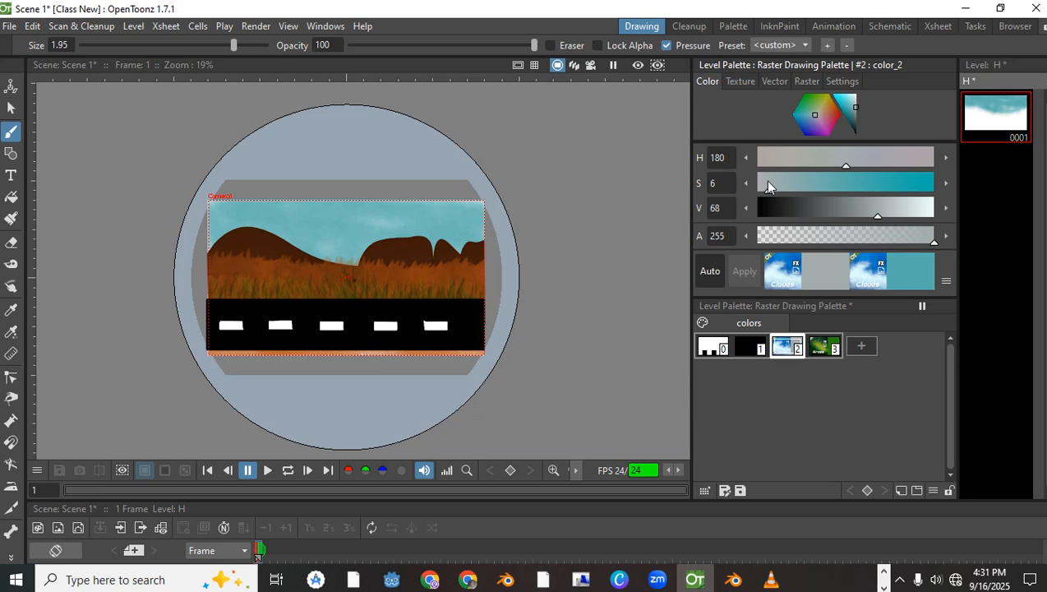
pyautogui.moveTo(878, 213); pyautogui.dragTo(894, 210)
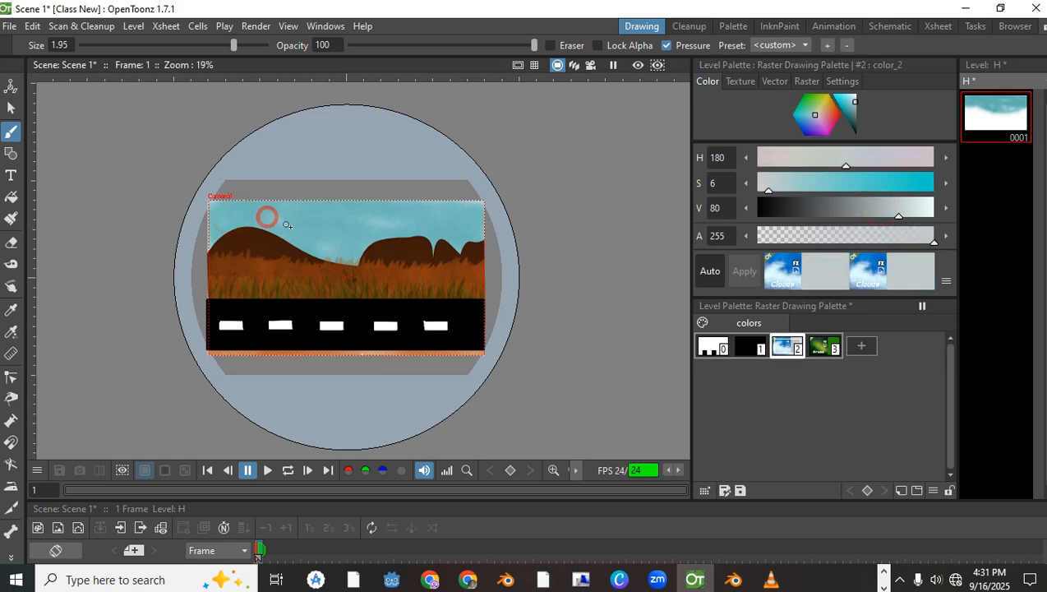
# Brush soft pale grey cloud patches across the teal sky above the hills.
pyautogui.moveTo(344, 223); pyautogui.dragTo(365, 226)
pyautogui.moveTo(269, 204); pyautogui.dragTo(304, 232)
pyautogui.moveTo(214, 207)
pyautogui.mouseDown()
pyautogui.moveTo(318, 220)
pyautogui.moveTo(375, 241)
pyautogui.moveTo(474, 223)
pyautogui.mouseUp()
pyautogui.moveTo(407, 213)
pyautogui.mouseDown()
pyautogui.moveTo(272, 224)
pyautogui.moveTo(280, 215)
pyautogui.moveTo(312, 229)
pyautogui.mouseUp()
pyautogui.moveTo(241, 211); pyautogui.dragTo(217, 221)
pyautogui.click(223, 225)
pyautogui.moveTo(315, 221)
pyautogui.mouseDown()
pyautogui.moveTo(339, 244)
pyautogui.moveTo(325, 250)
pyautogui.moveTo(378, 223)
pyautogui.mouseUp()
pyautogui.click(459, 216)
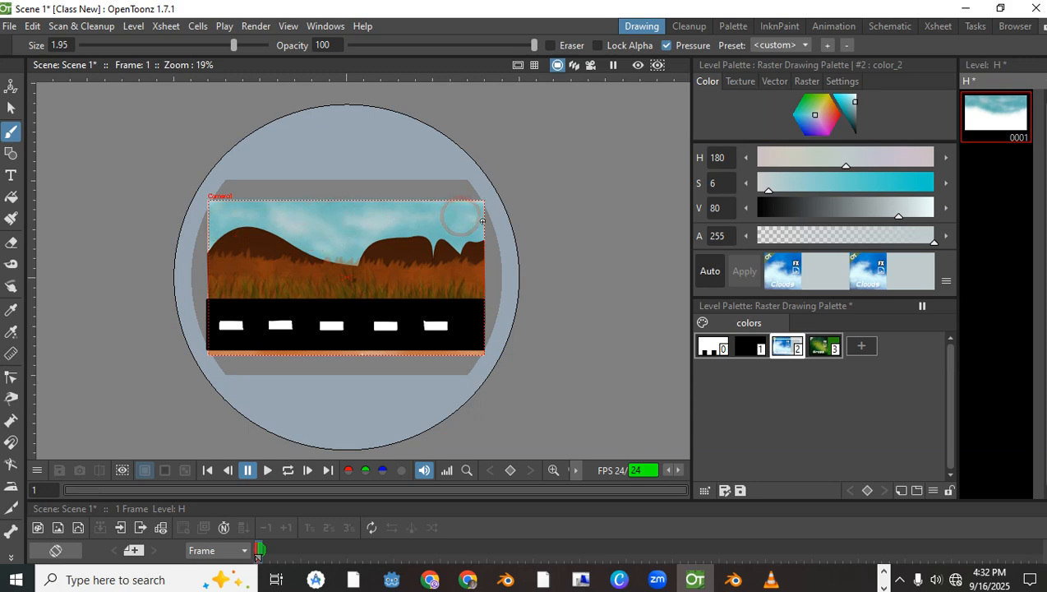
pyautogui.scroll(-3, 399, 292)
pyautogui.scroll(4, 383, 328)
pyautogui.scroll(-1, 383, 337)
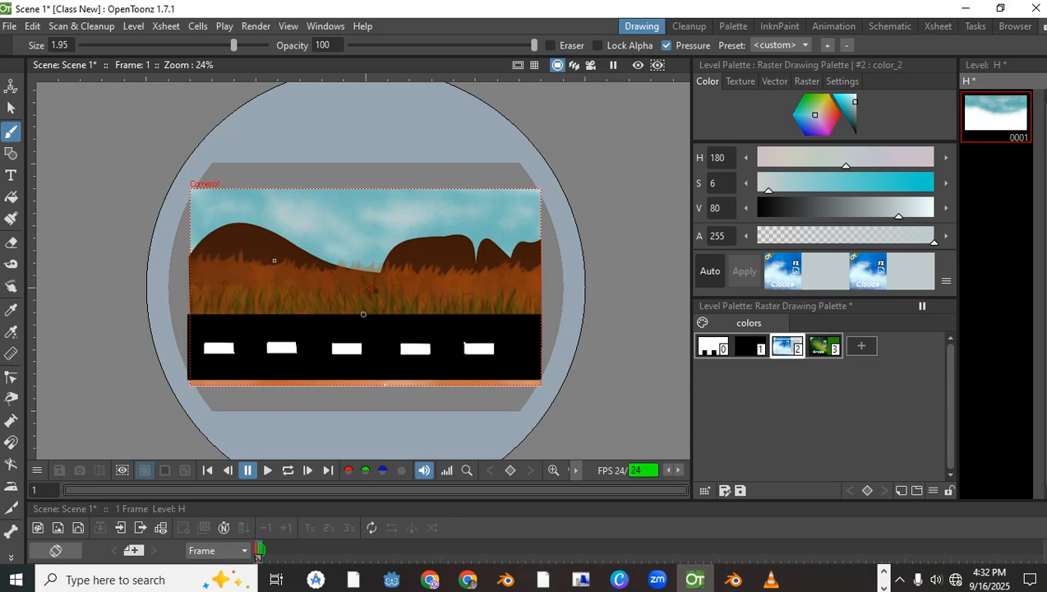
pyautogui.scroll(-4, 276, 322)
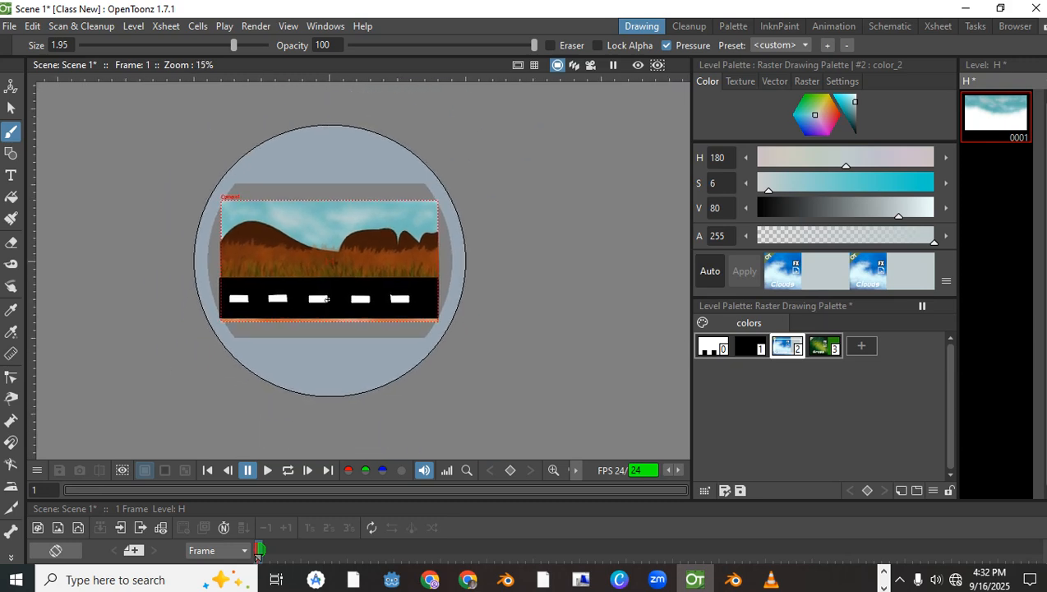
pyautogui.scroll(5, 292, 353)
pyautogui.scroll(-3, 249, 445)
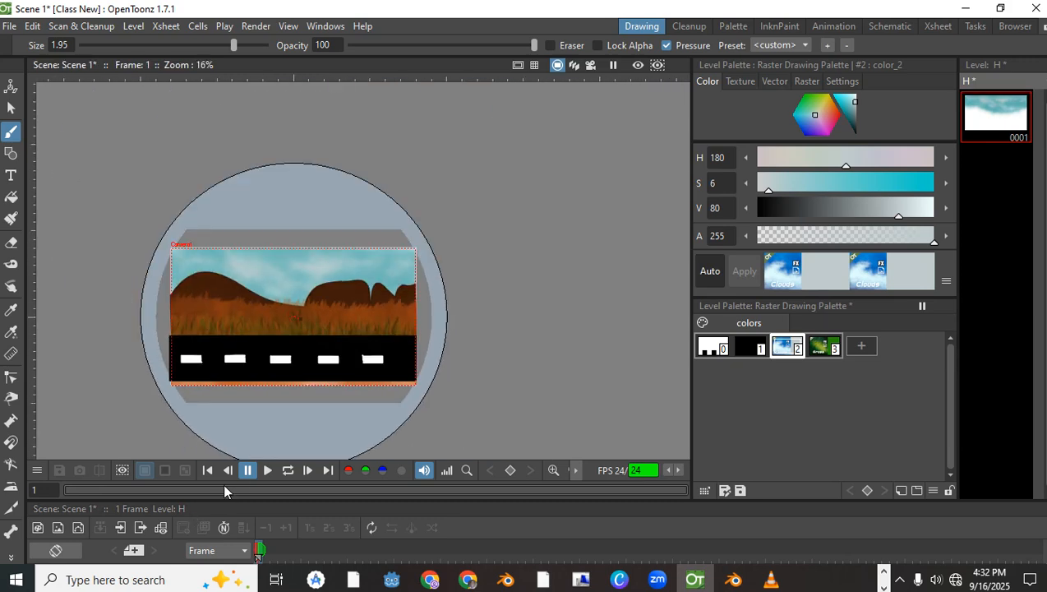
# Create a new Raster Level in a column between vector hills and sky raster, and rename that column "sun raster".
pyautogui.moveTo(237, 500); pyautogui.dragTo(194, 301)
pyautogui.click(162, 462)
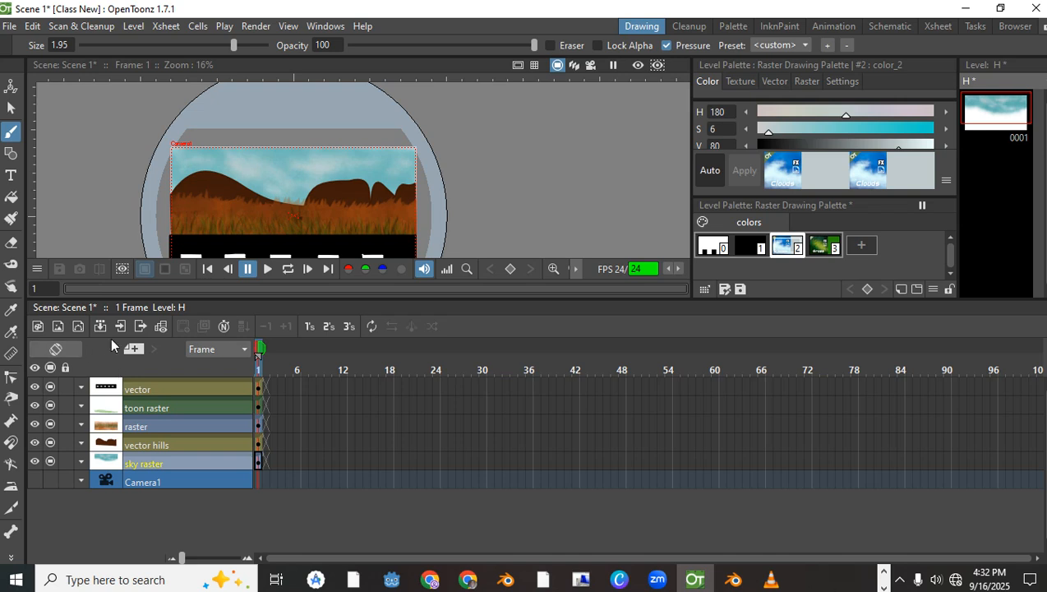
pyautogui.click(56, 329)
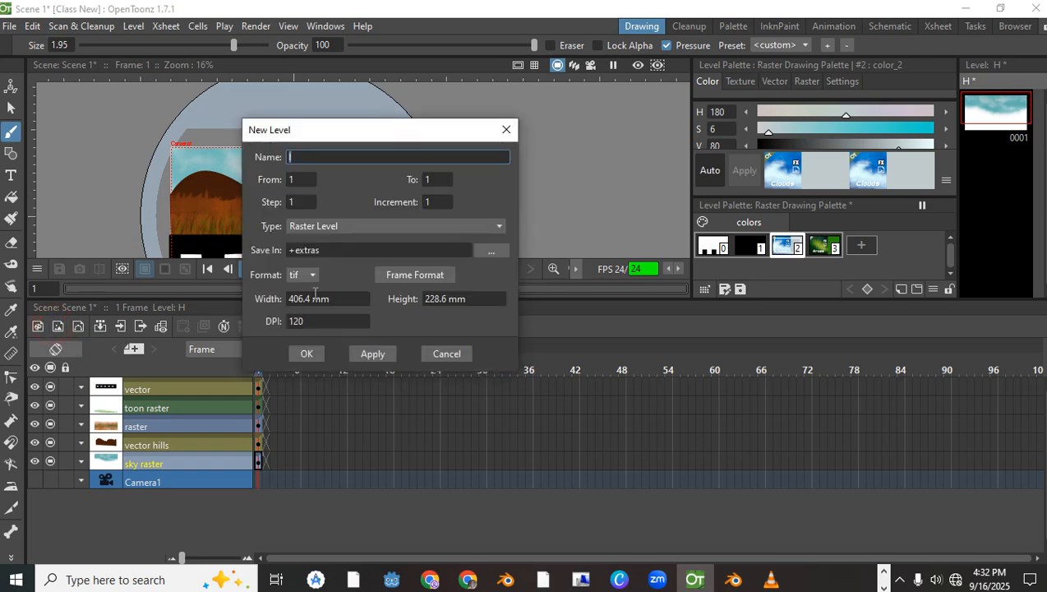
pyautogui.click(290, 357)
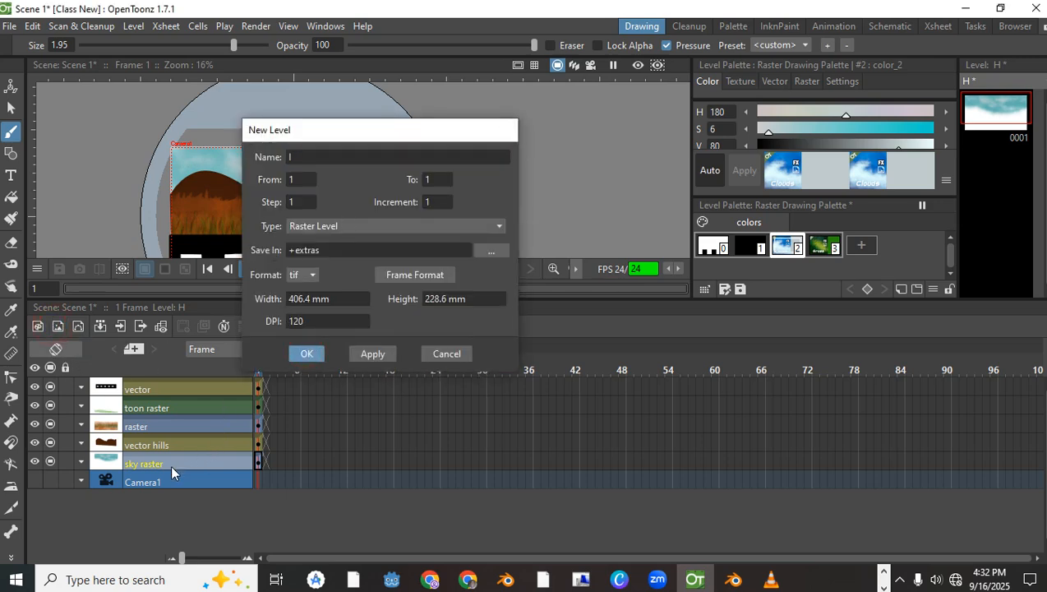
pyautogui.click(152, 464)
pyautogui.doubleClick(151, 463)
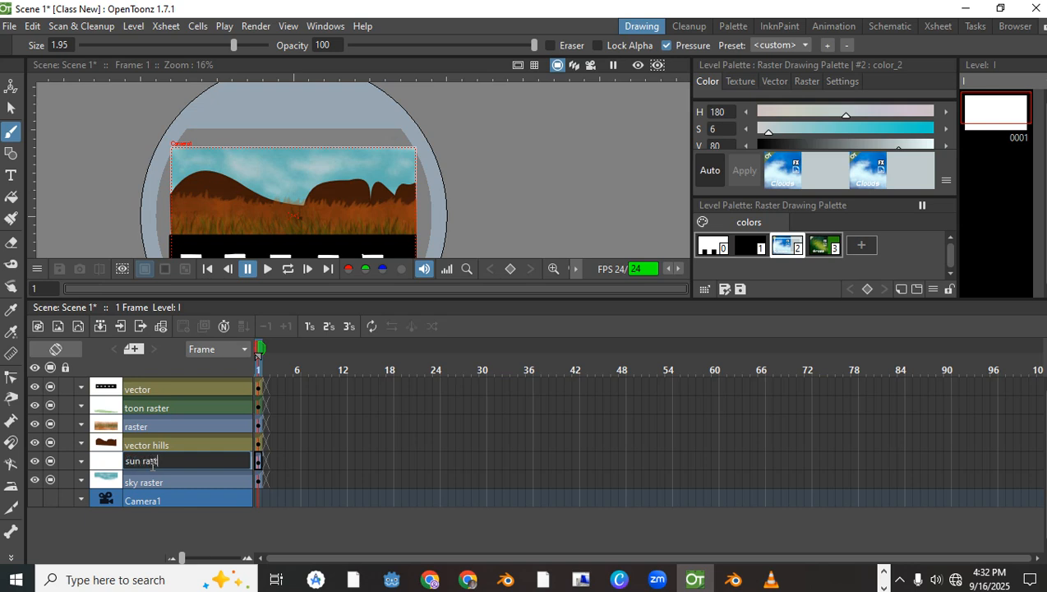
pyautogui.press('Return')
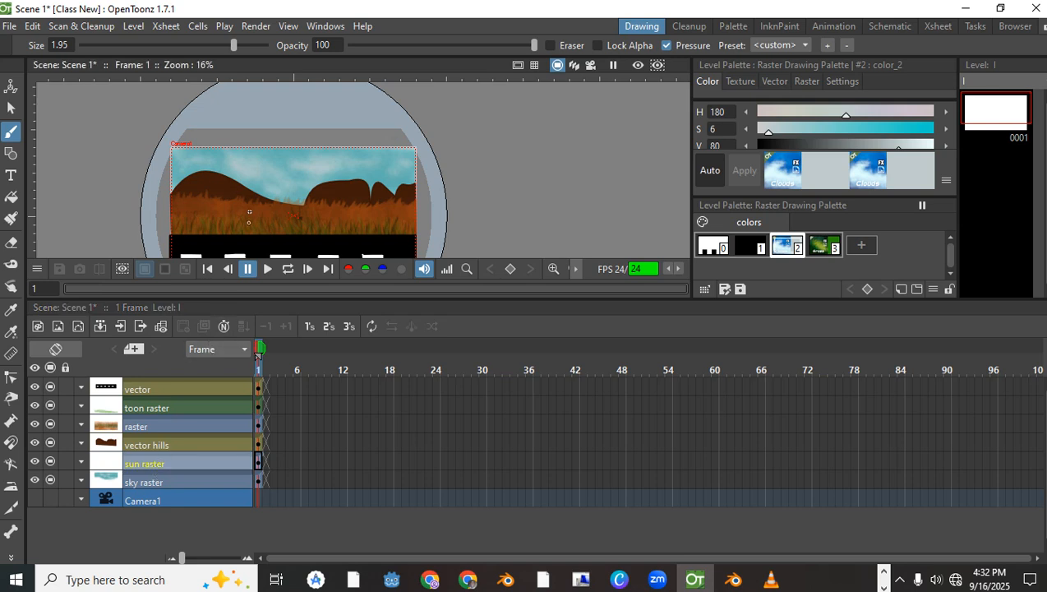
# Add a new style to the palette and set it to a golden yellow with hue 53, saturation 98 and value 80.
pyautogui.scroll(5, 491, 188)
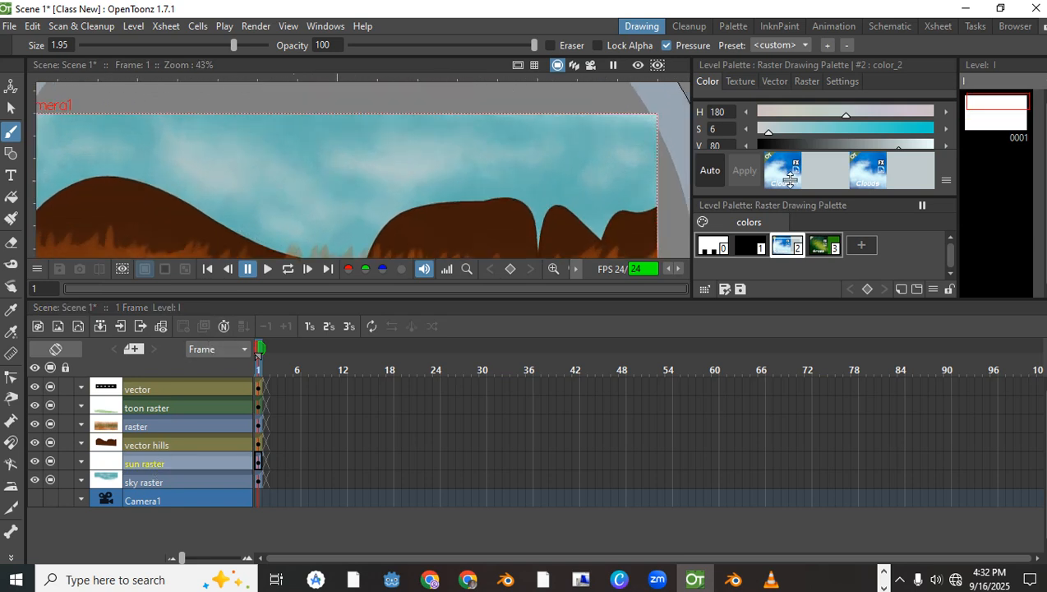
pyautogui.click(861, 246)
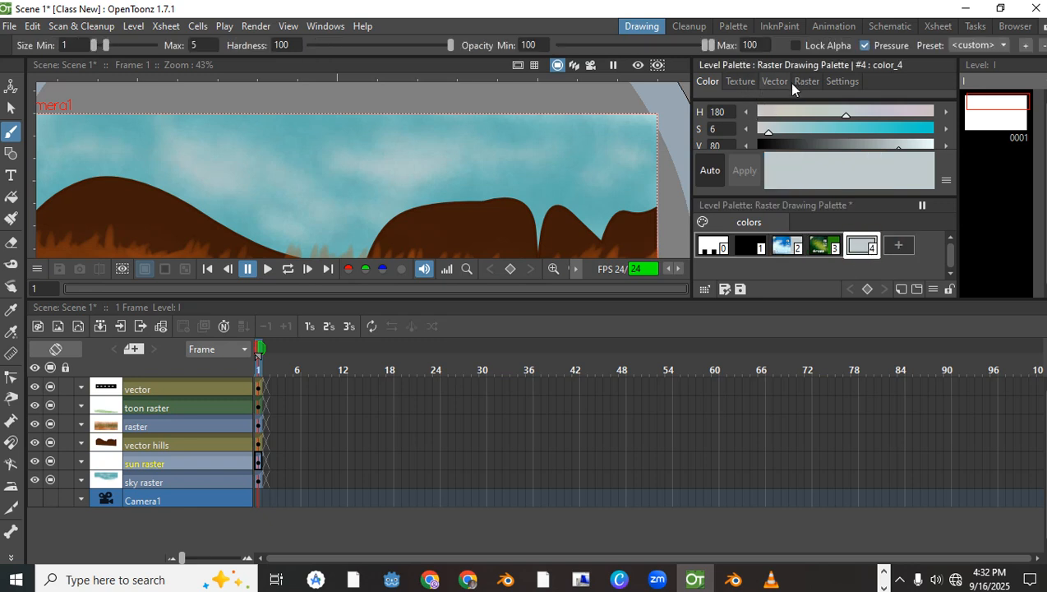
pyautogui.moveTo(794, 129); pyautogui.dragTo(847, 129)
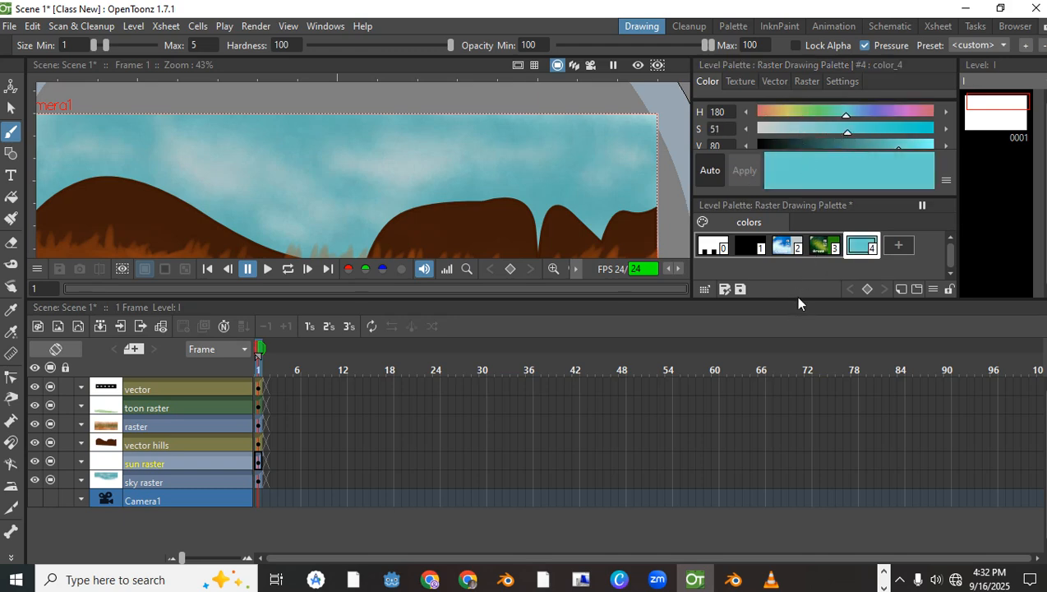
pyautogui.moveTo(801, 300); pyautogui.dragTo(801, 451)
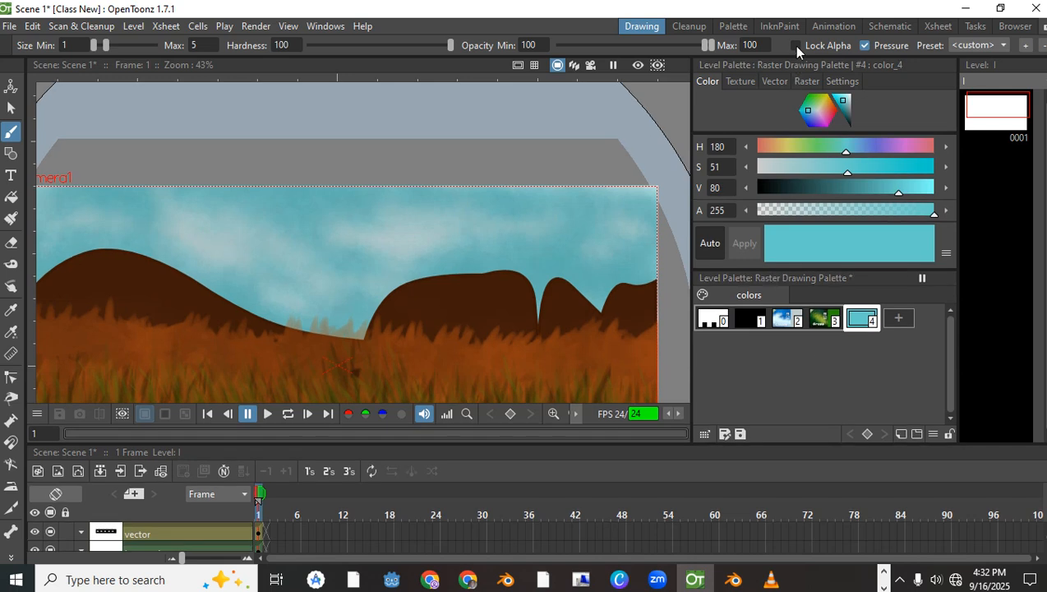
pyautogui.click(832, 100)
pyautogui.click(830, 100)
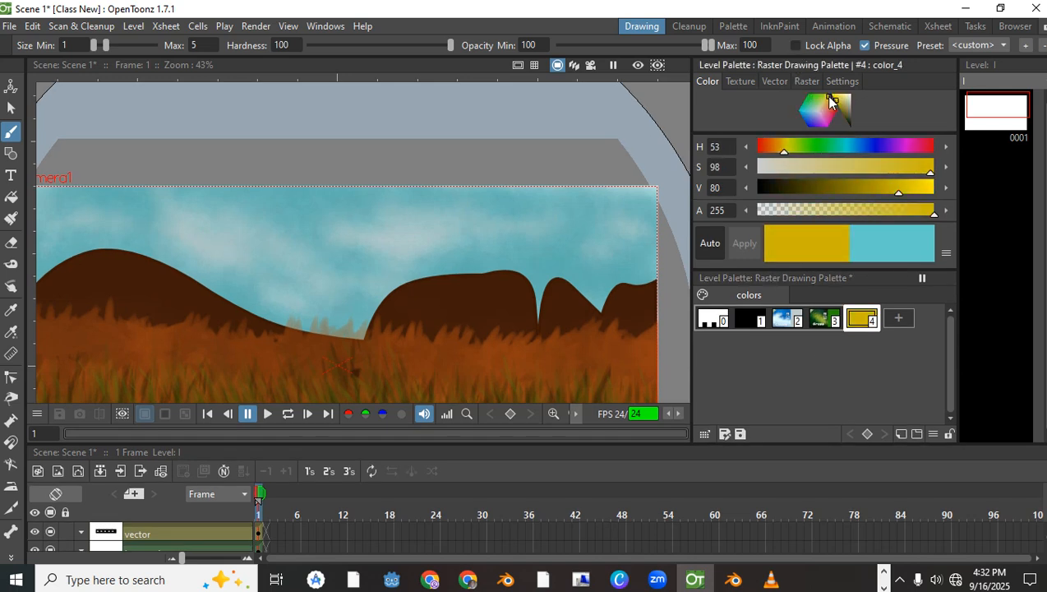
# Apply the "glow" raster brush to the golden yellow style color_4.
pyautogui.click(806, 80)
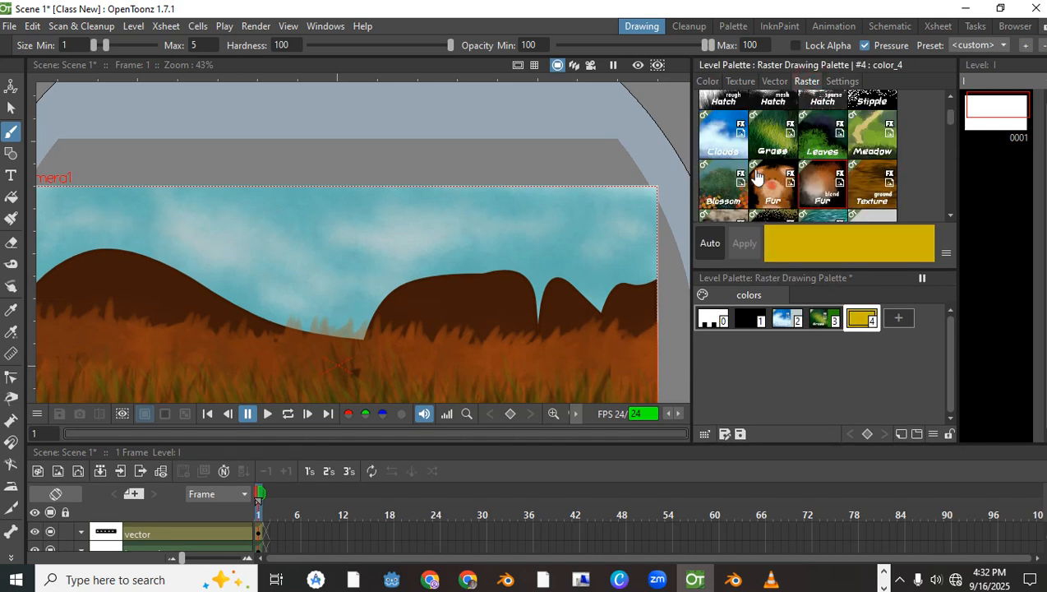
pyautogui.scroll(-5, 820, 186)
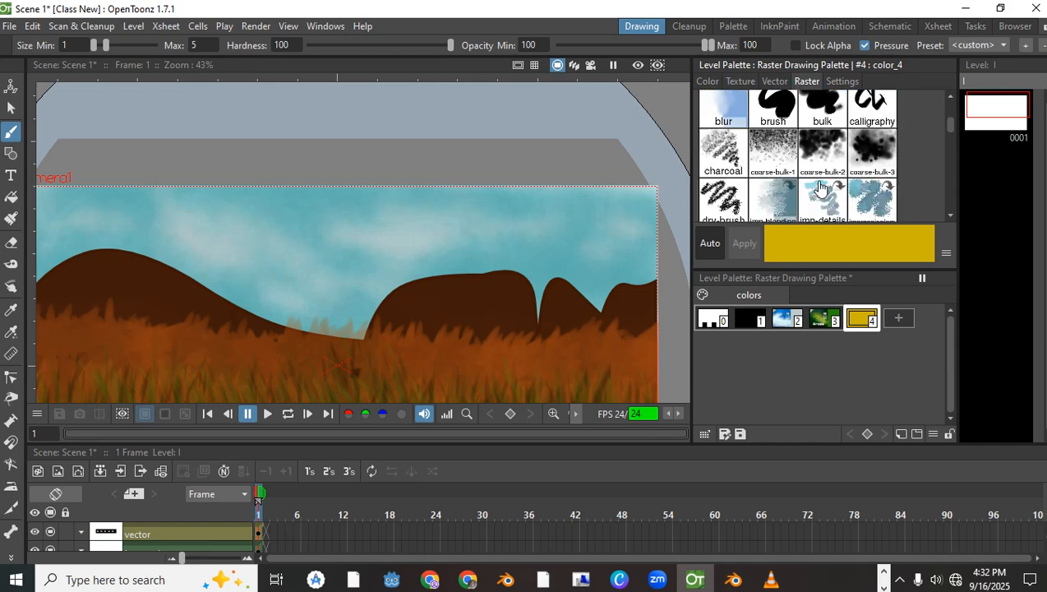
pyautogui.scroll(-6, 817, 184)
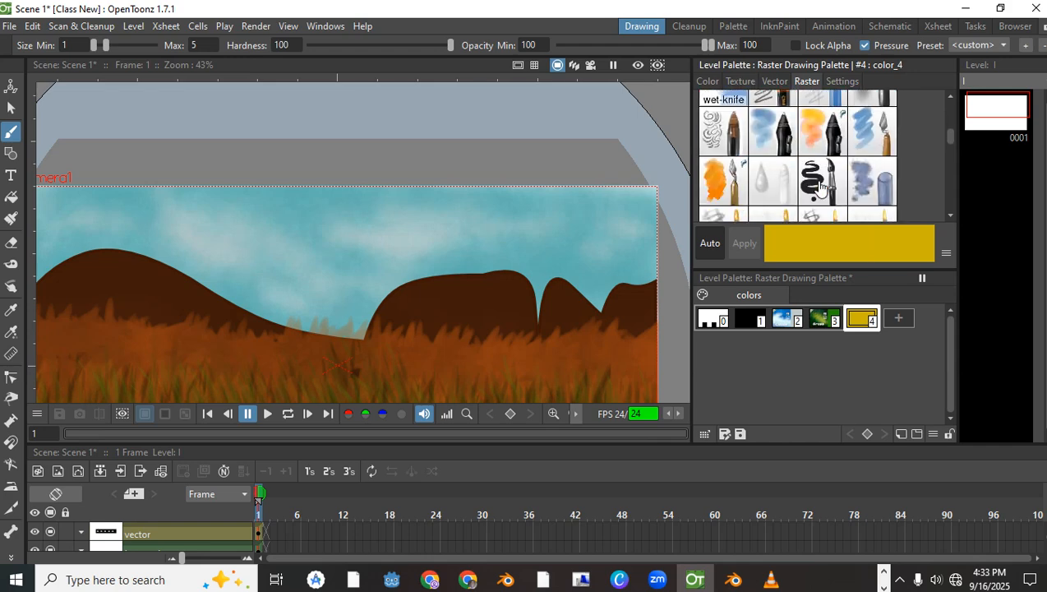
pyautogui.scroll(-5, 801, 177)
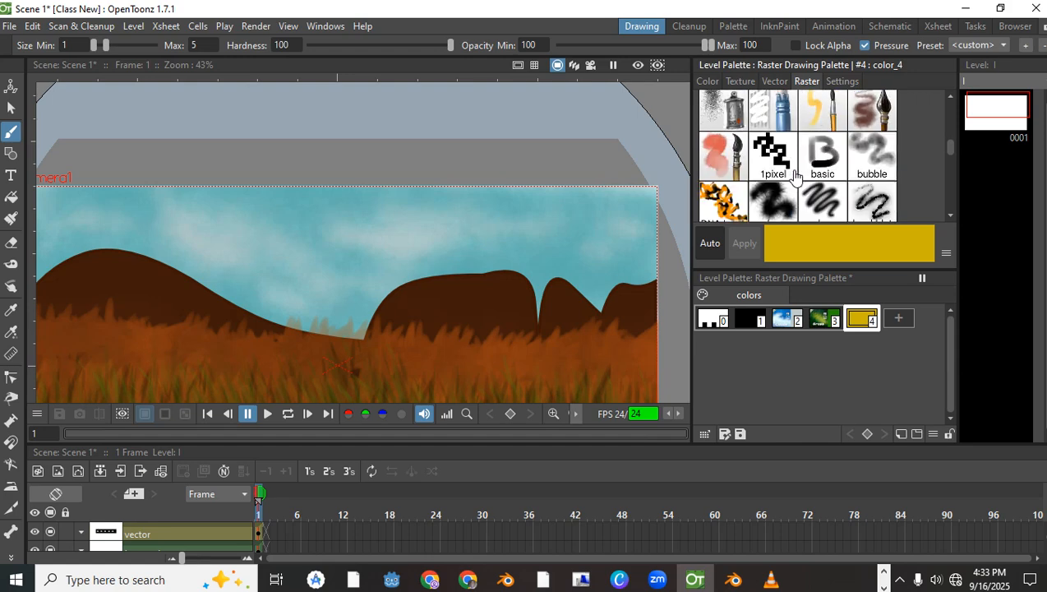
pyautogui.scroll(5, 794, 177)
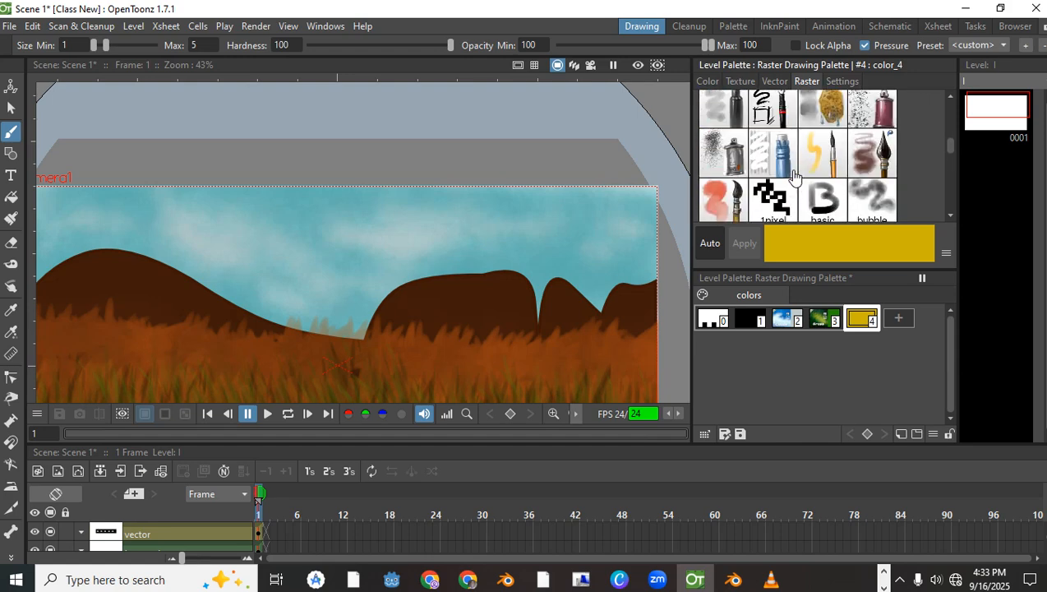
pyautogui.scroll(4, 794, 177)
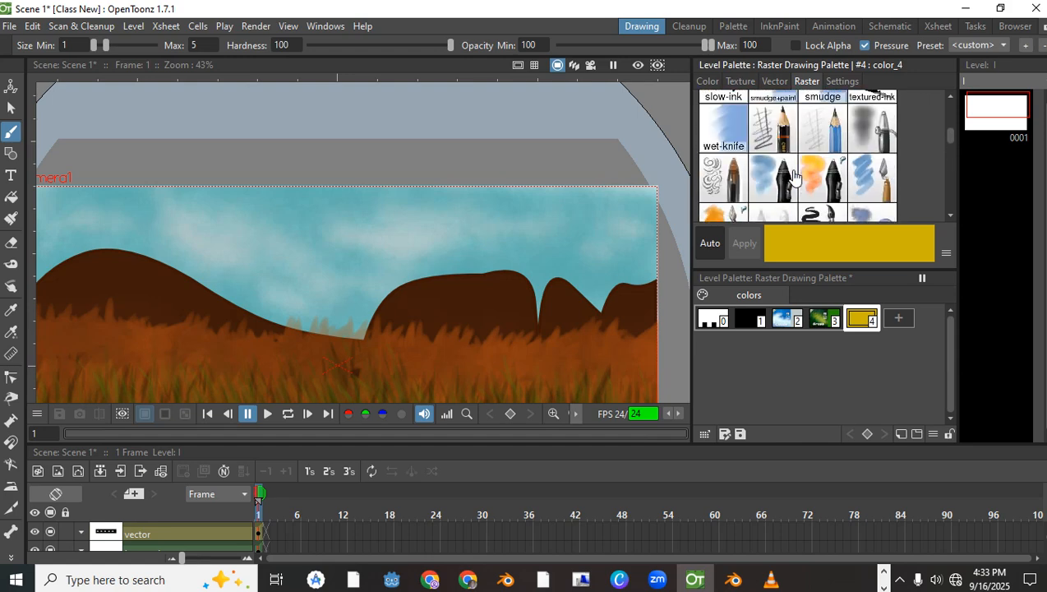
pyautogui.scroll(5, 794, 176)
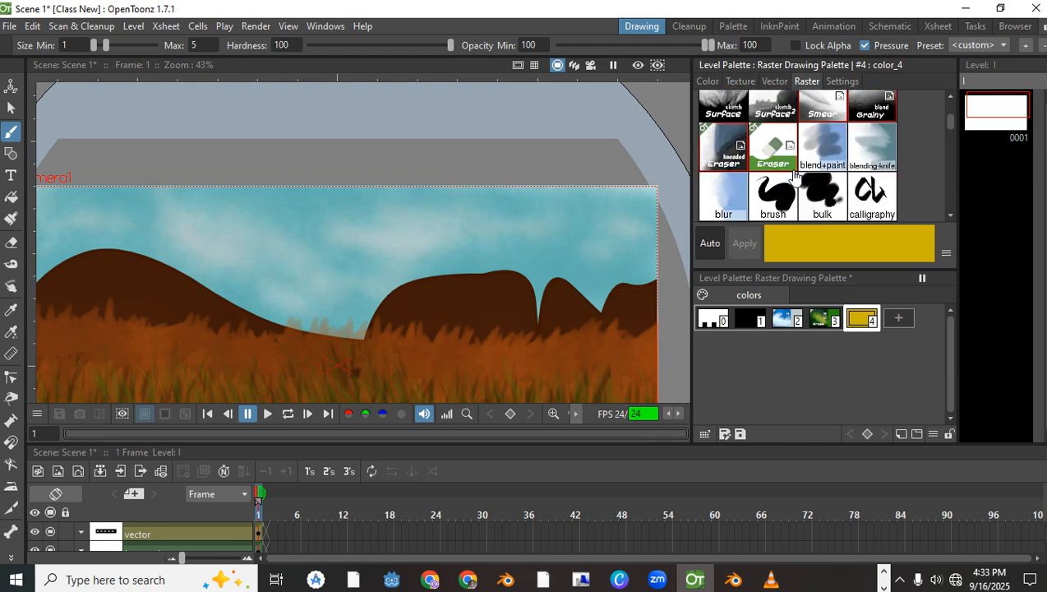
pyautogui.scroll(-5, 783, 174)
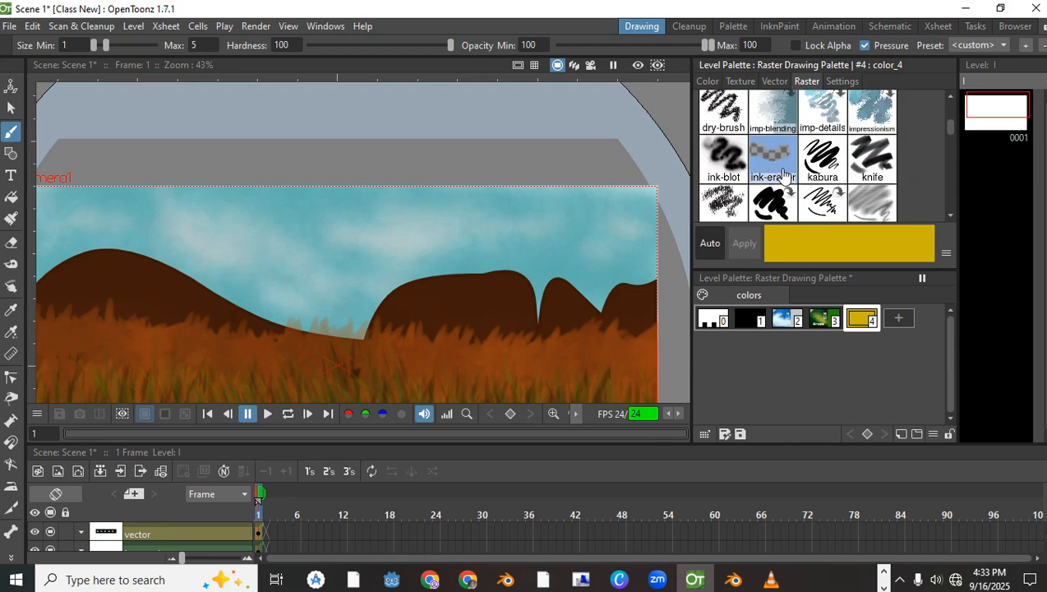
pyautogui.scroll(-6, 782, 174)
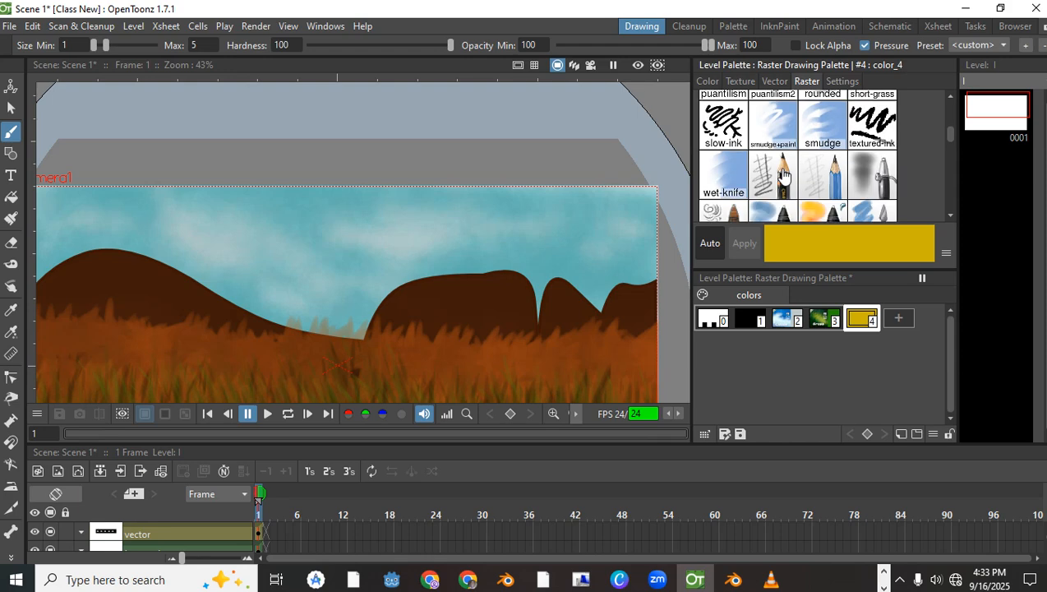
pyautogui.scroll(-5, 782, 174)
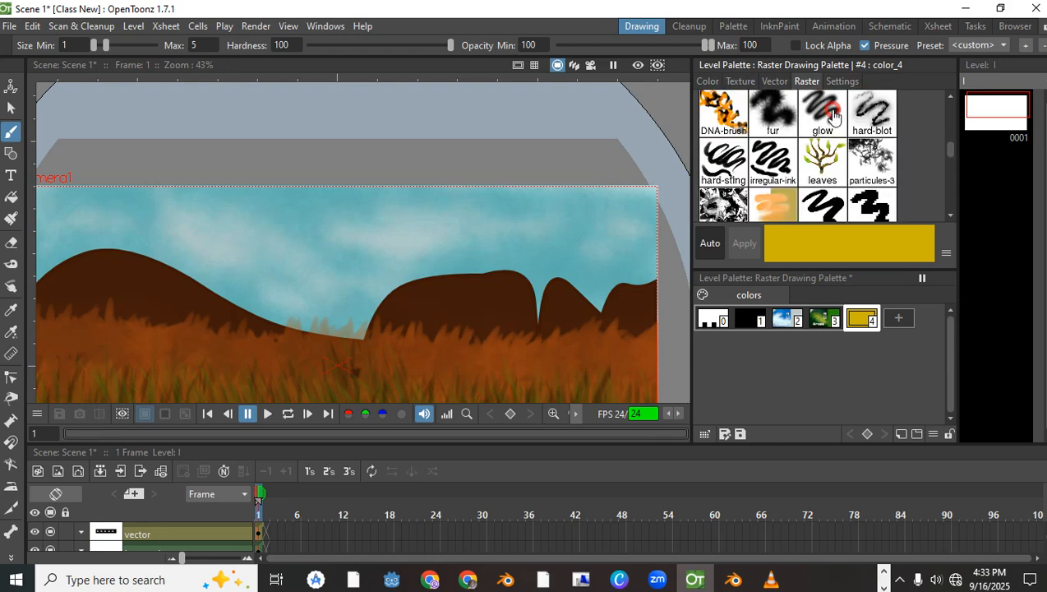
pyautogui.click(823, 111)
# Set the brush size to 3 and paint a round golden yellow sun in the sky above the left hill.
pyautogui.scroll(-1, 78, 233)
pyautogui.moveTo(115, 238); pyautogui.dragTo(309, 247)
pyautogui.moveTo(234, 41); pyautogui.dragTo(265, 45)
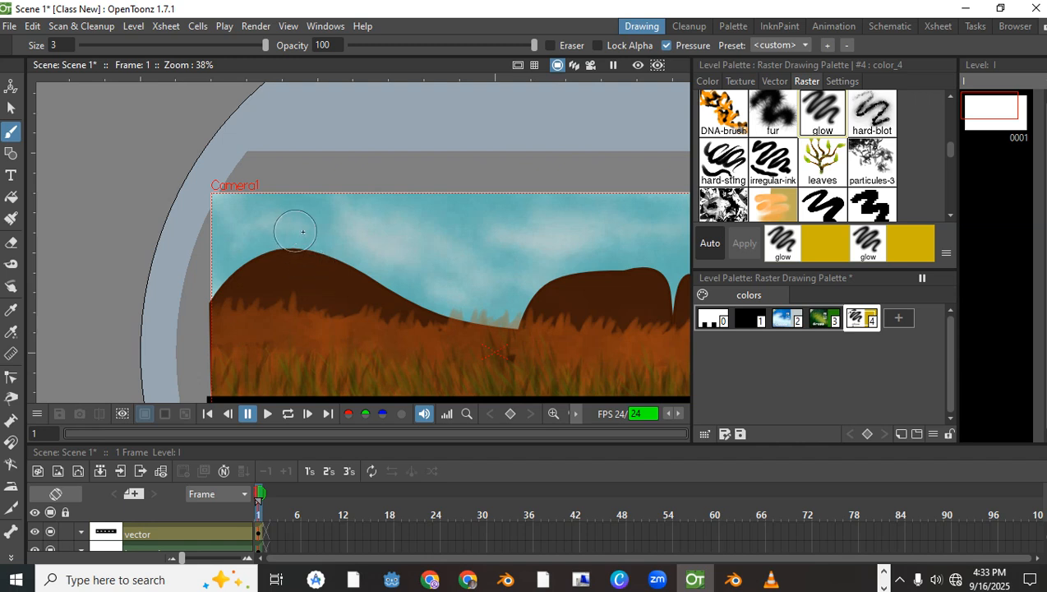
pyautogui.scroll(1, 329, 226)
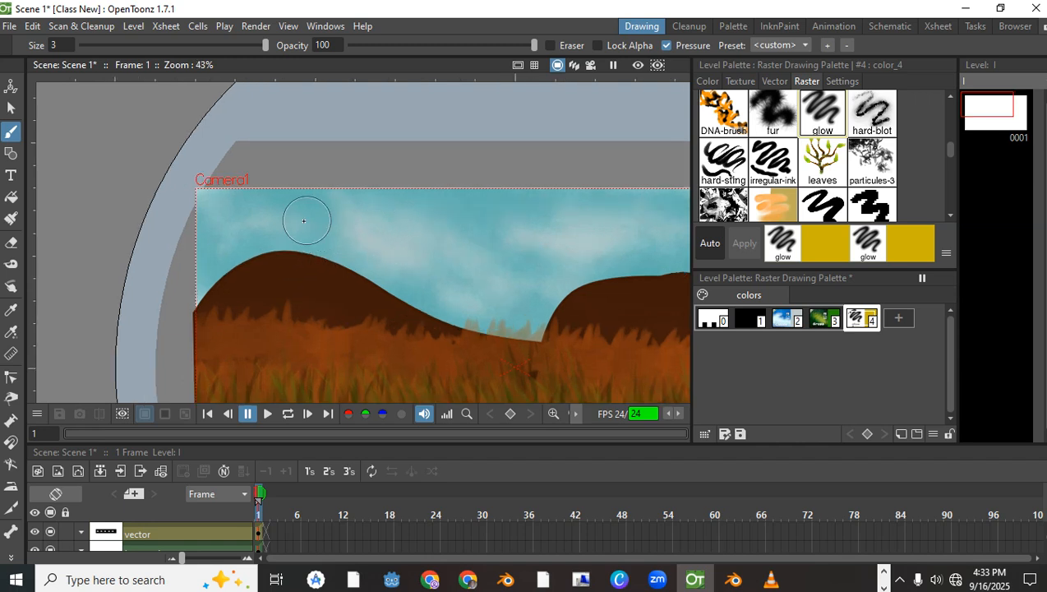
pyautogui.moveTo(319, 216)
pyautogui.mouseDown()
pyautogui.moveTo(336, 236)
pyautogui.moveTo(329, 224)
pyautogui.mouseUp()
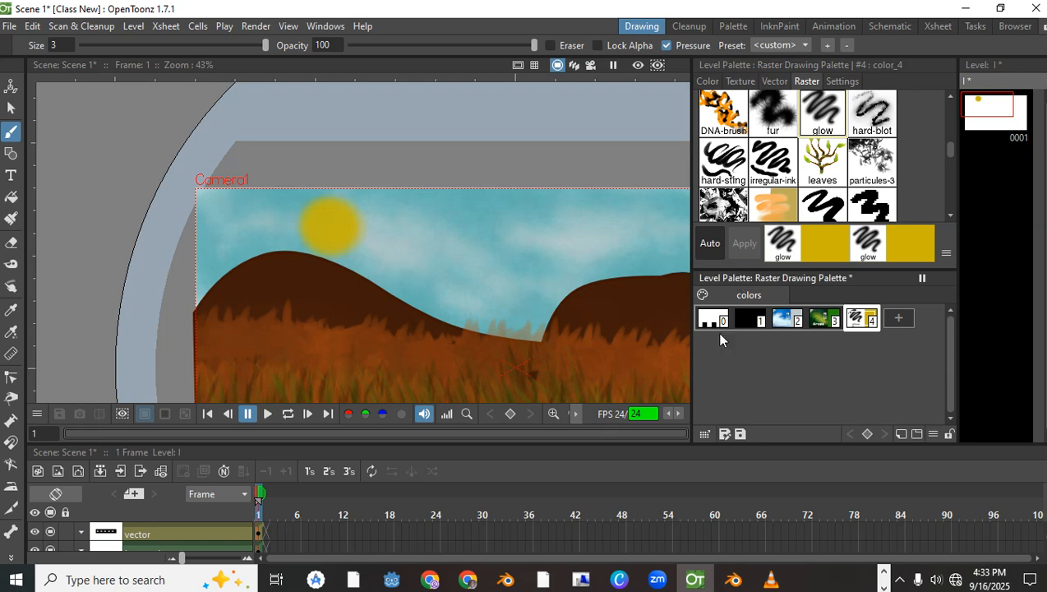
# Lower color_4's saturation to 11 and set the glow brush size to 2.11.
pyautogui.click(706, 81)
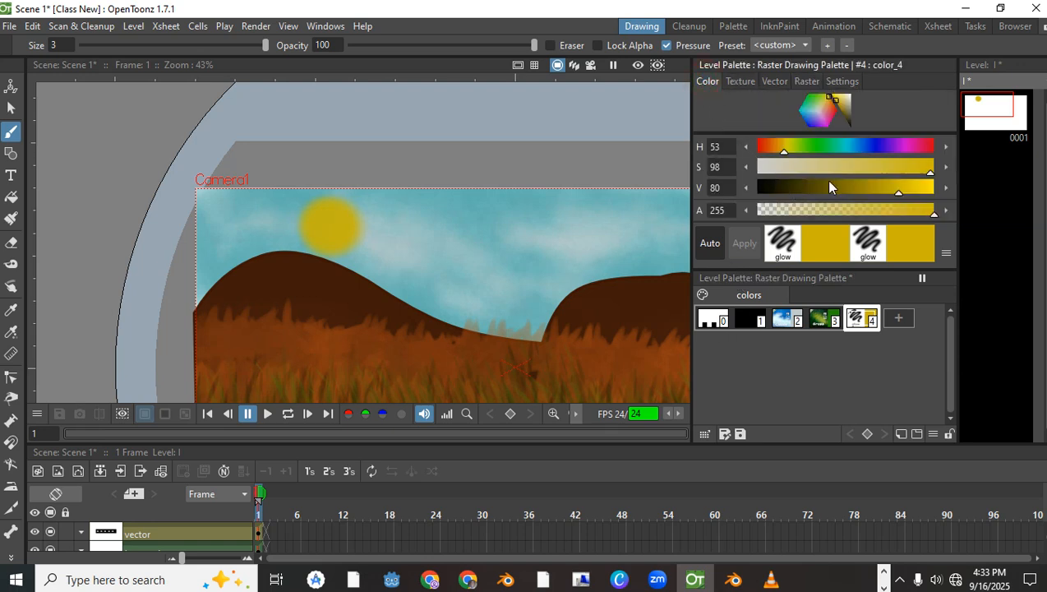
pyautogui.moveTo(839, 167); pyautogui.dragTo(777, 166)
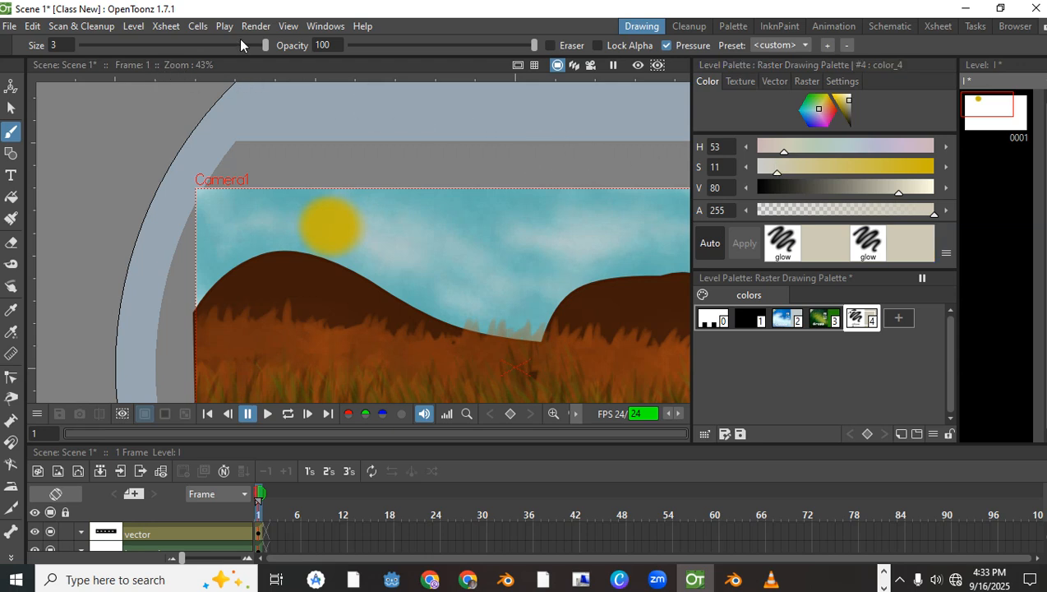
pyautogui.moveTo(257, 45); pyautogui.dragTo(238, 45)
pyautogui.scroll(3, 332, 228)
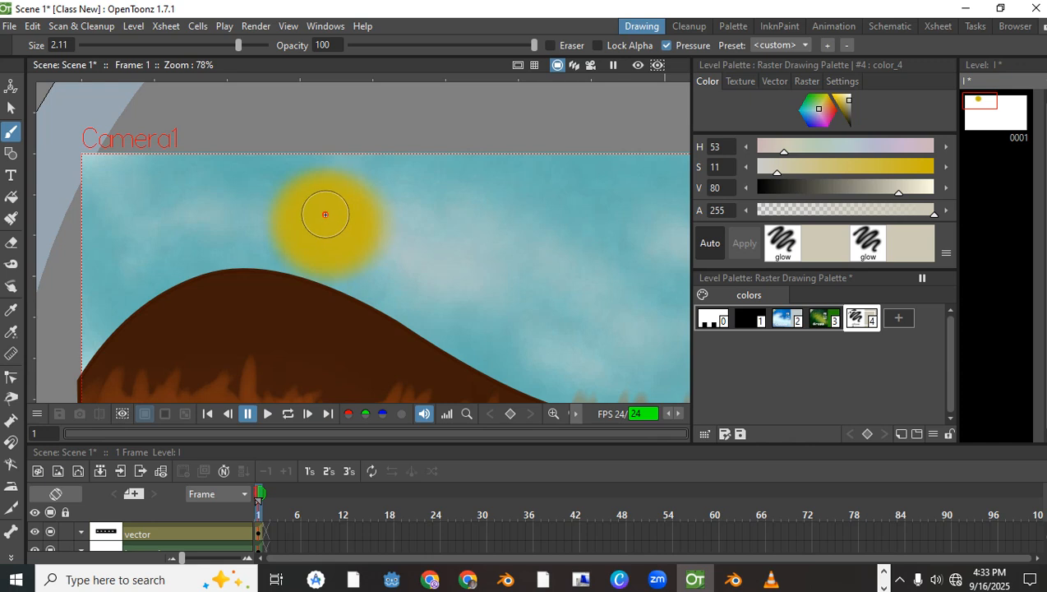
# Paint a pale disc inside the sun, raise color_4's value to 100 and brush over the centre in bright cream.
pyautogui.moveTo(333, 229)
pyautogui.mouseDown()
pyautogui.moveTo(329, 207)
pyautogui.moveTo(327, 223)
pyautogui.mouseUp()
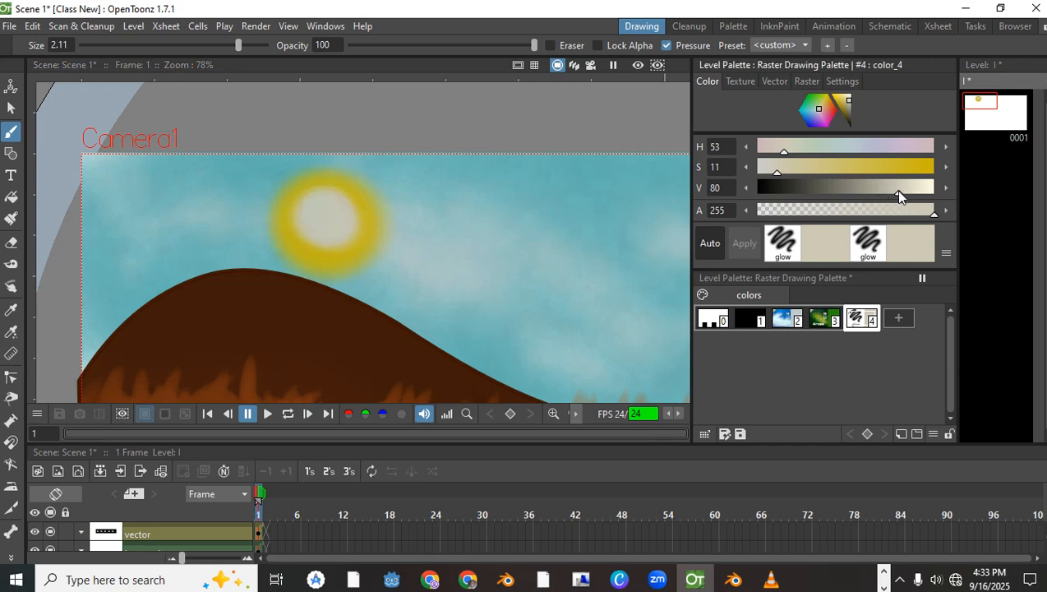
pyautogui.moveTo(897, 191); pyautogui.dragTo(934, 195)
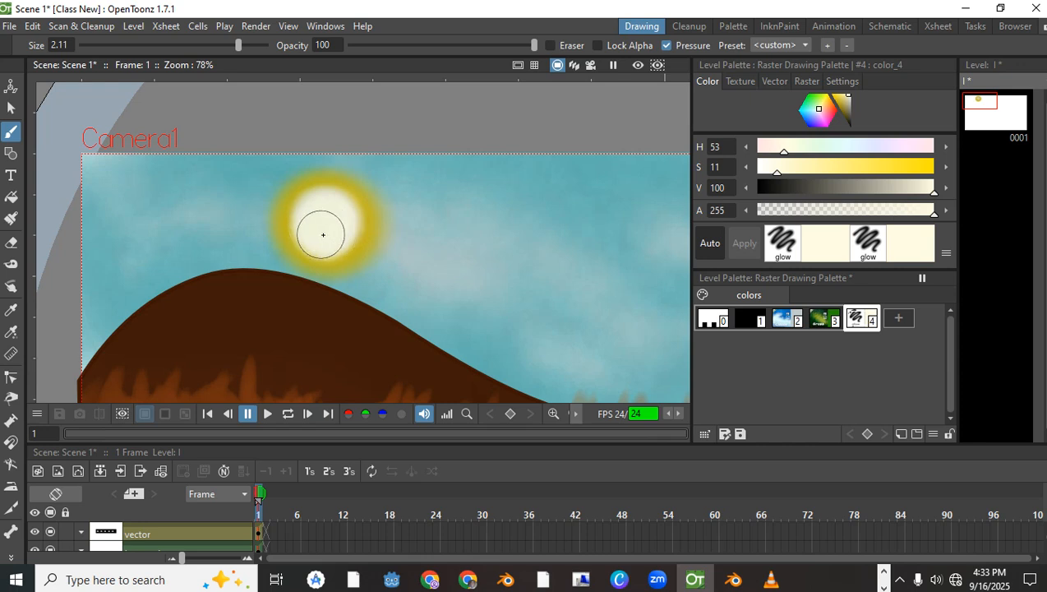
pyautogui.moveTo(313, 217); pyautogui.dragTo(328, 219)
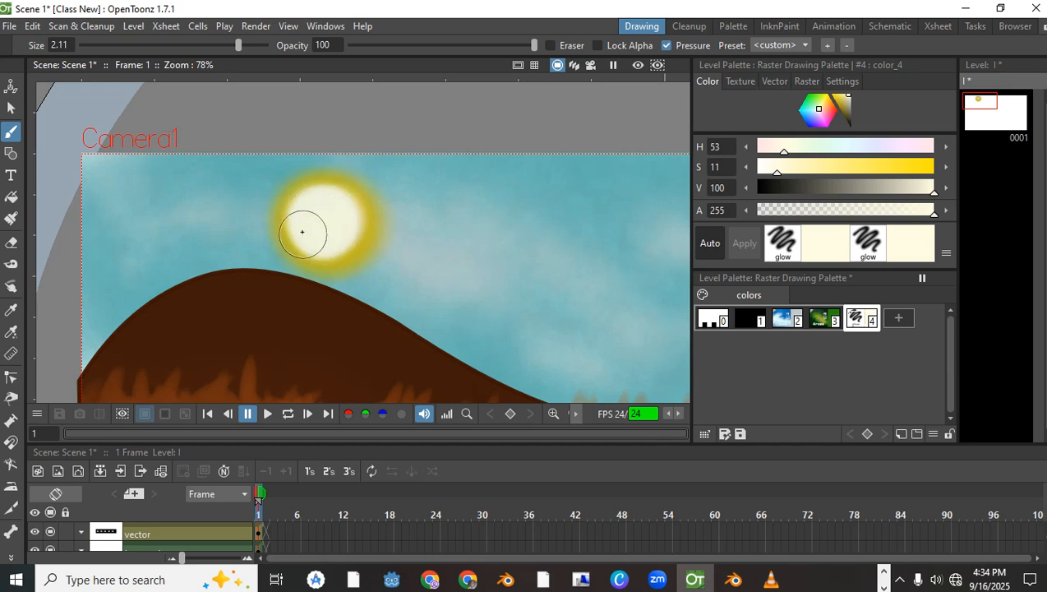
# Examine the whole background composition, from the sun and cloudy sky down to the grass and road.
pyautogui.scroll(-5, 306, 226)
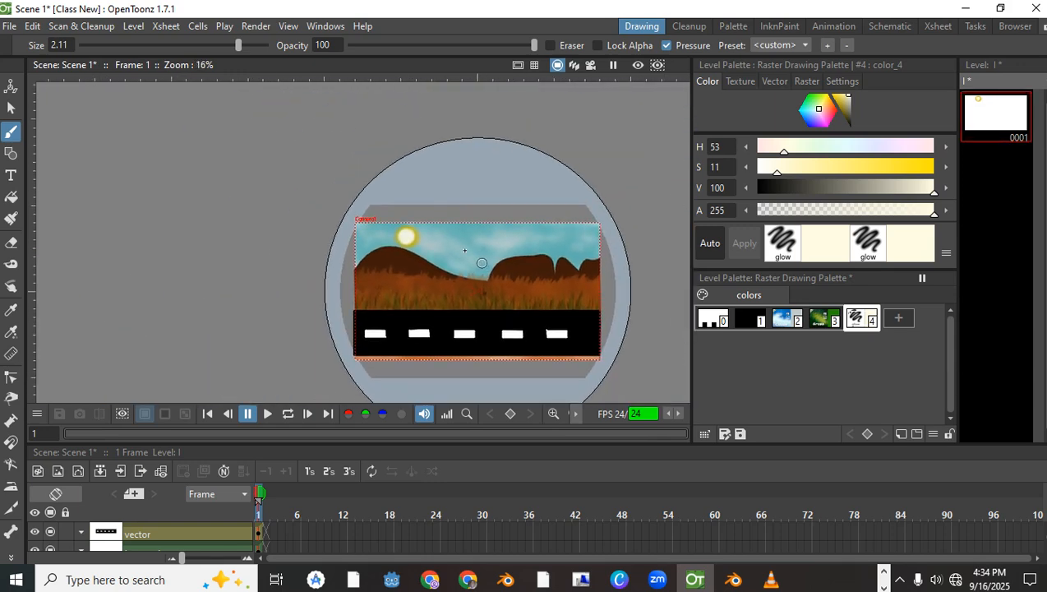
pyautogui.scroll(3, 486, 268)
pyautogui.scroll(-1, 457, 203)
pyautogui.scroll(-3, 458, 202)
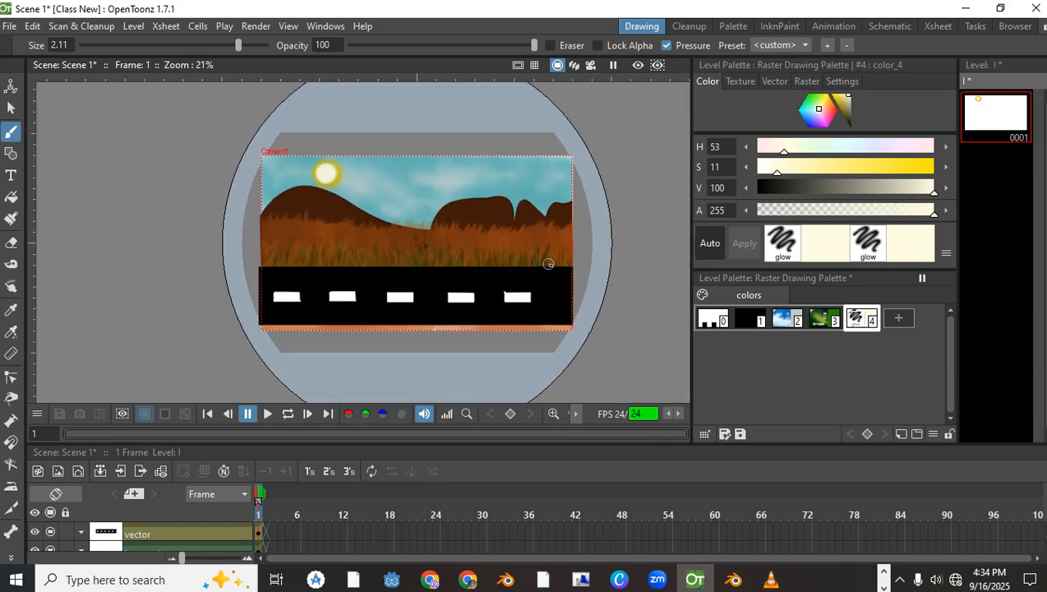
pyautogui.scroll(1, 522, 250)
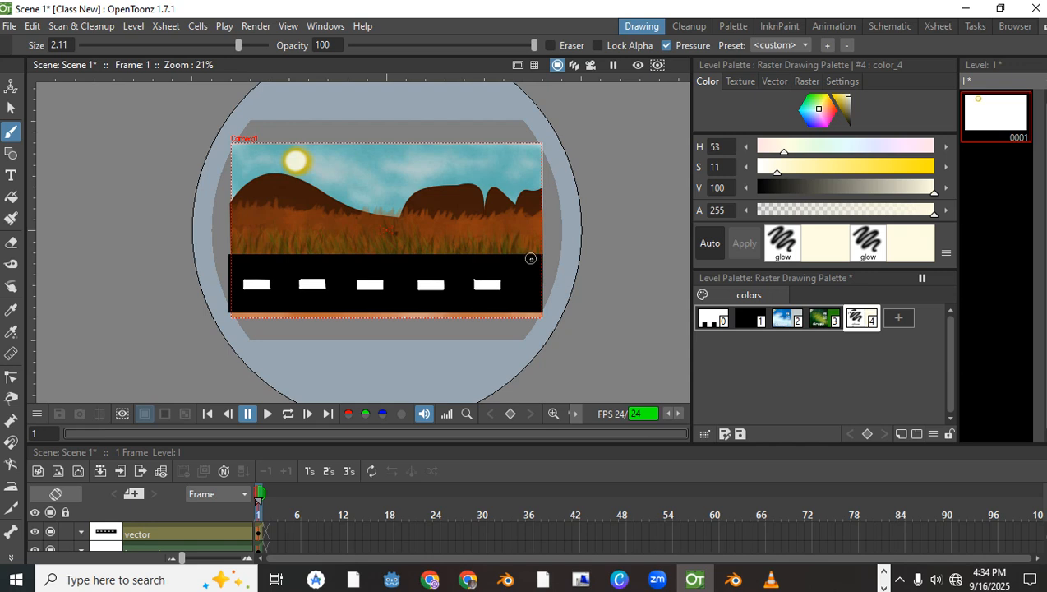
pyautogui.scroll(1, 557, 252)
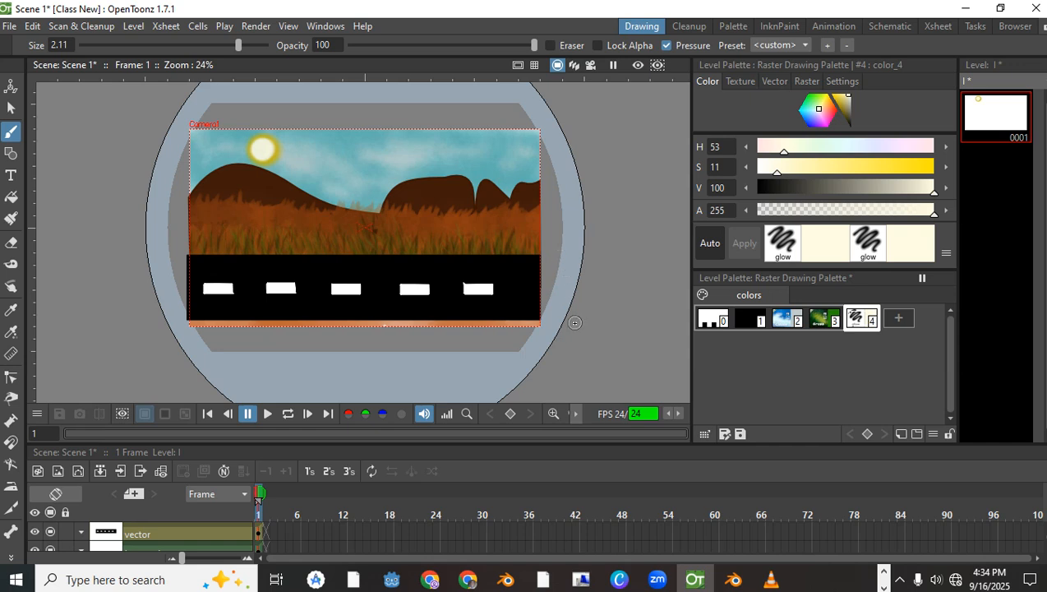
pyautogui.scroll(3, 240, 236)
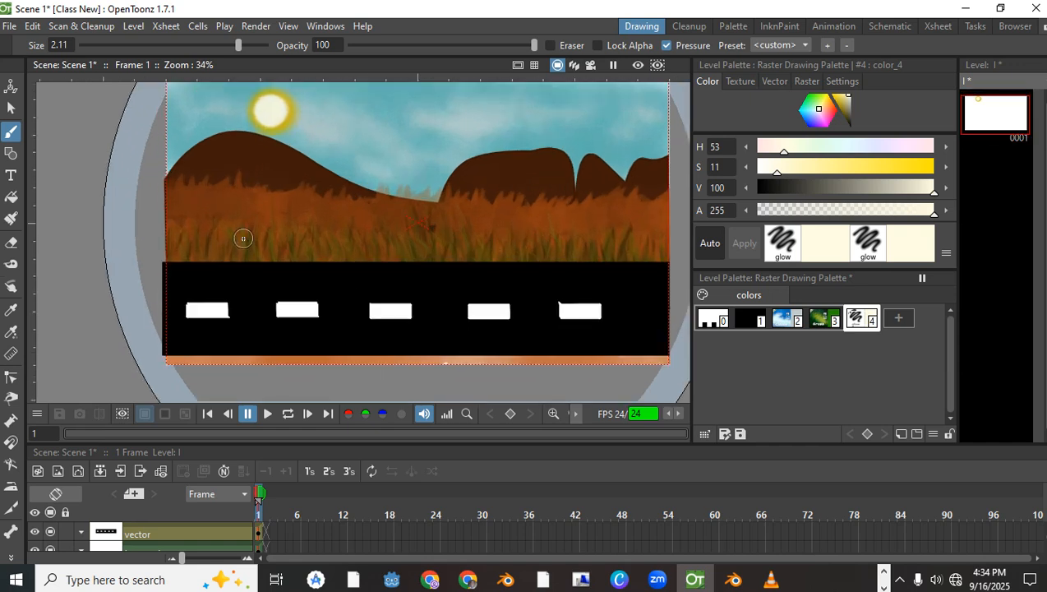